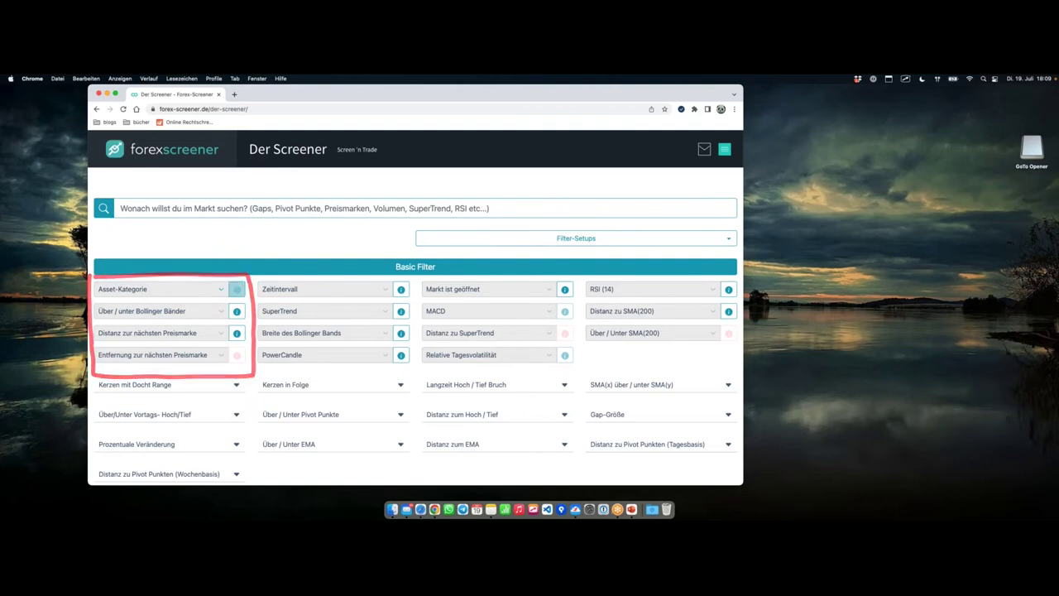
Step: Expand the Kerzen mit Docht Range group in the Basic Filter section to show its sub-filters
scroll(166, 294, "down", 3)
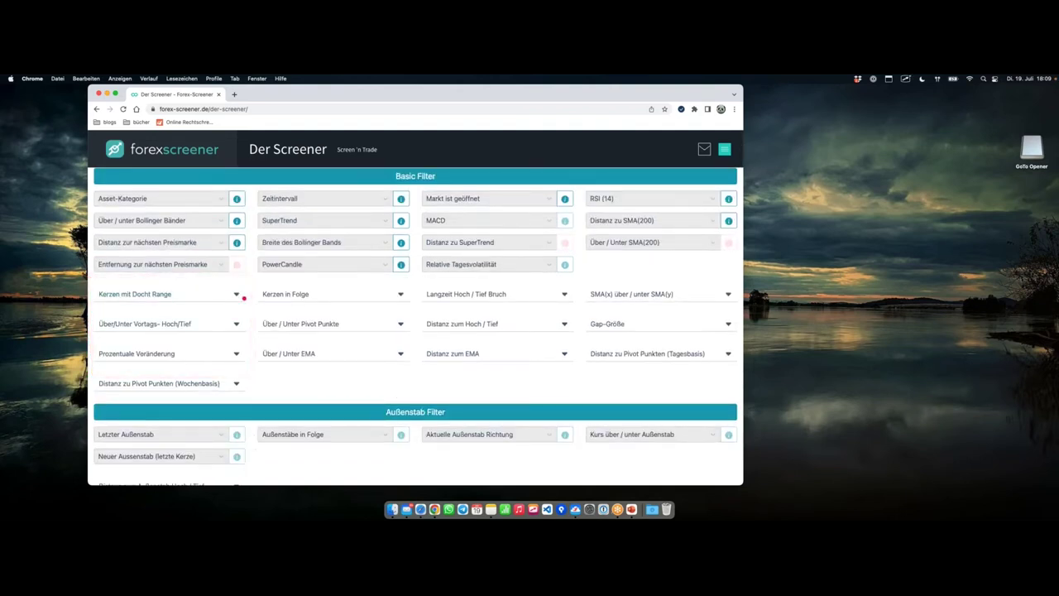
mouse_move(93, 284)
left_mouse_down()
mouse_move(136, 310)
mouse_move(245, 315)
mouse_move(248, 286)
mouse_move(106, 280)
left_mouse_up()
left_click(213, 313)
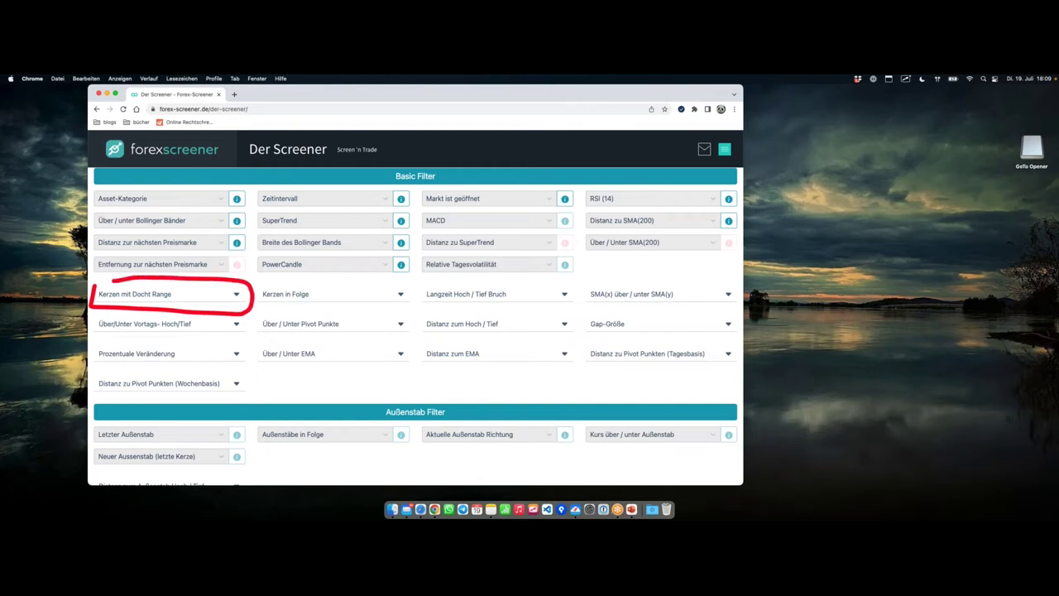
left_click(235, 295)
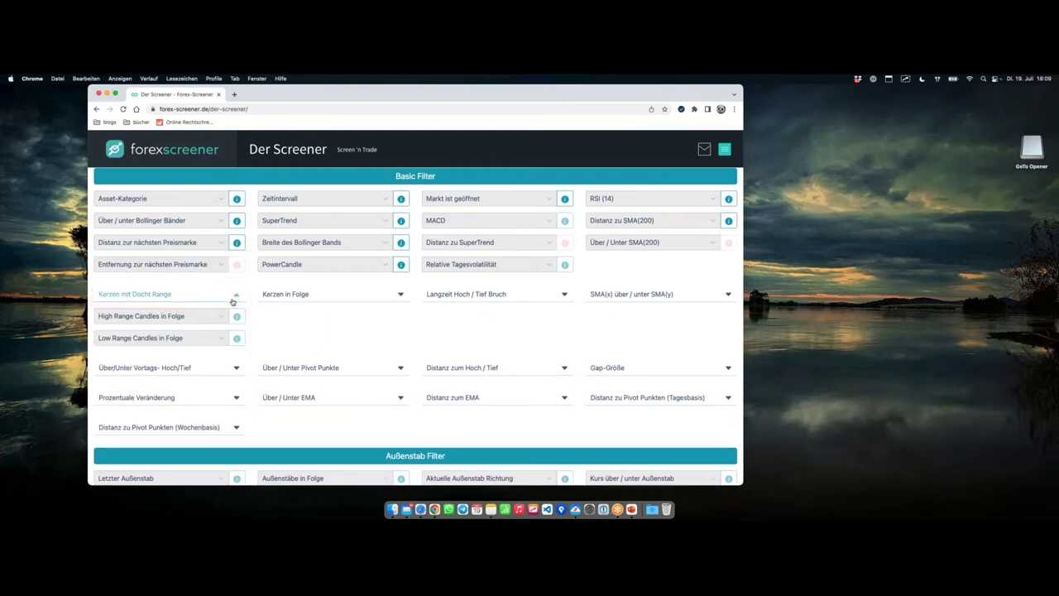
Step: Examine the available filters from the Basic, Außenstab and Fibonacci sections through the Trend, Ichimoku, Event and Pattern sections
scroll(348, 278, "up", 2)
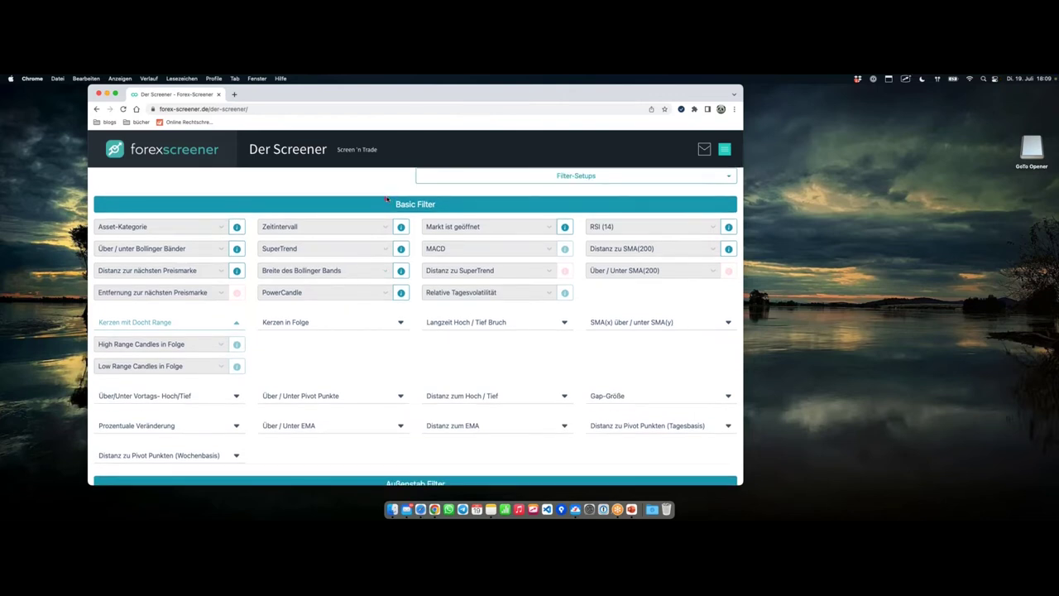
mouse_move(386, 197)
left_mouse_down()
mouse_move(403, 219)
mouse_move(446, 220)
mouse_move(444, 195)
left_mouse_up()
scroll(418, 327, "down", 5)
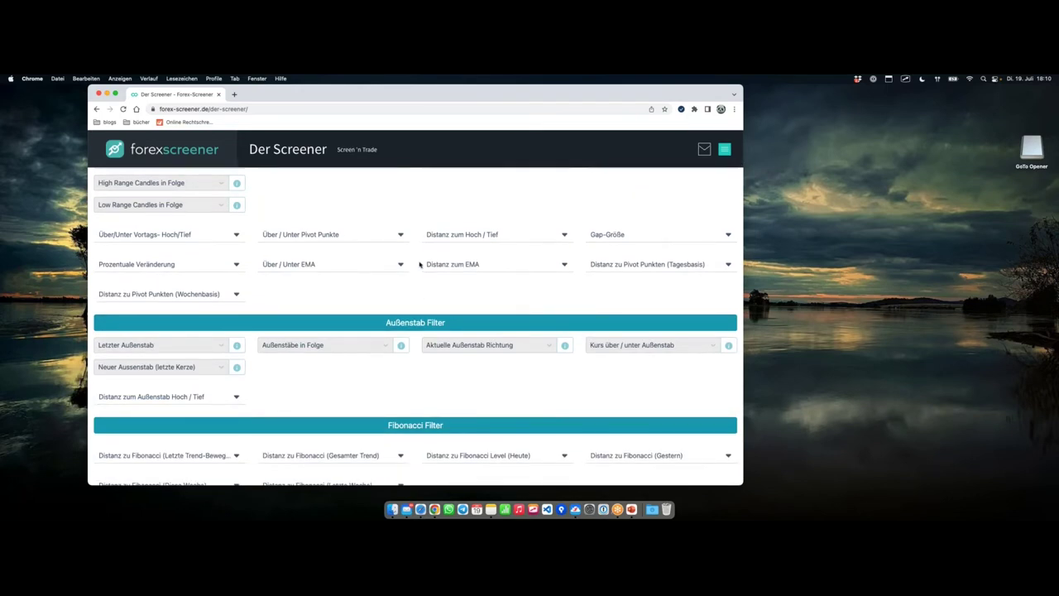
scroll(420, 264, "up", 1)
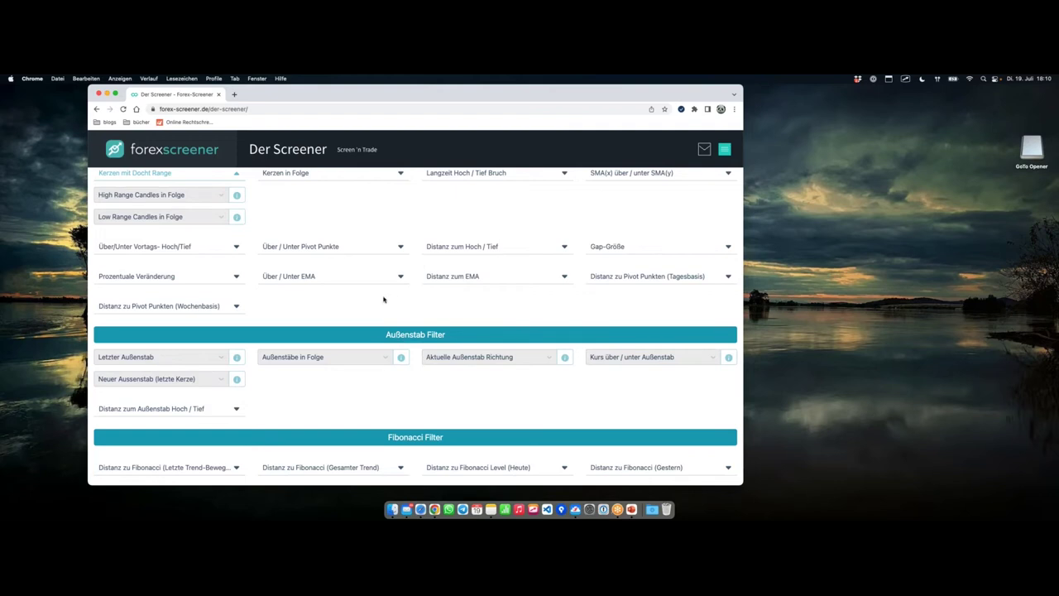
left_click(380, 321)
mouse_move(380, 321)
left_mouse_down()
mouse_move(450, 350)
mouse_move(451, 319)
mouse_move(376, 319)
left_mouse_up()
scroll(402, 329, "down", 3)
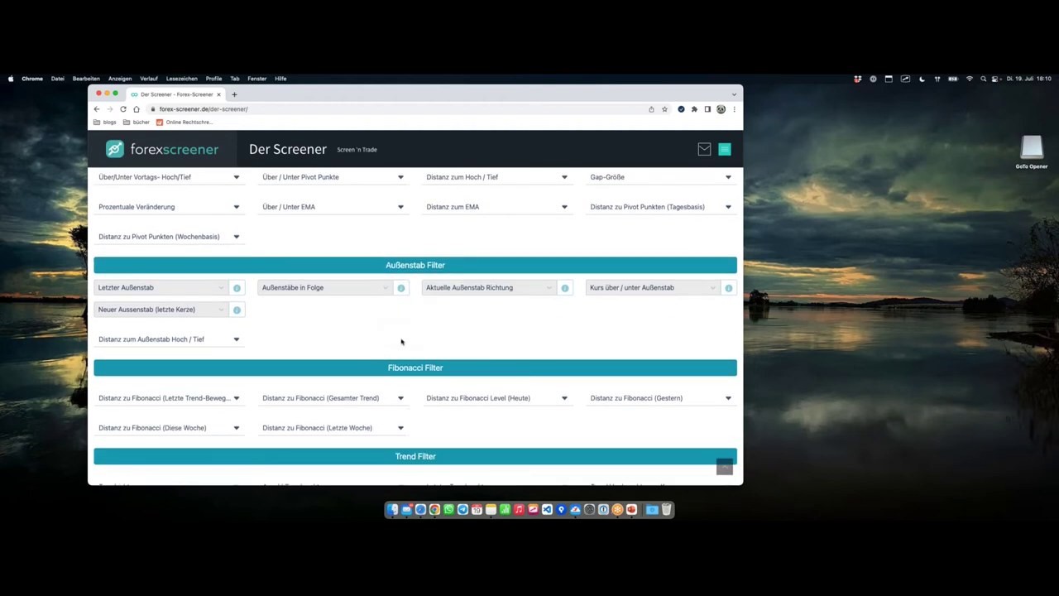
mouse_move(383, 321)
left_mouse_down()
mouse_move(379, 339)
mouse_move(405, 344)
mouse_move(452, 321)
left_mouse_up()
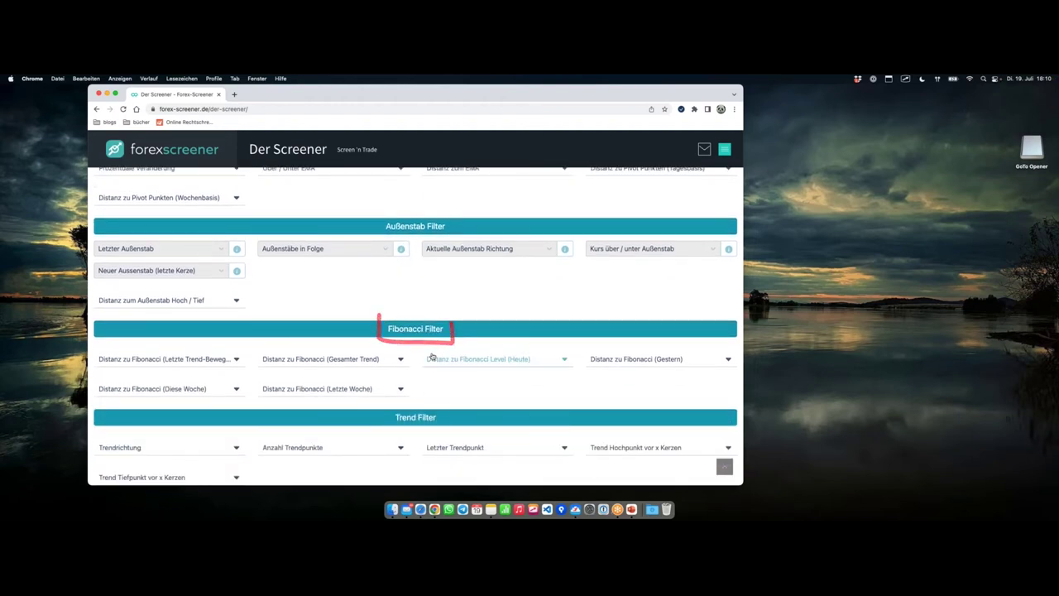
scroll(404, 311, "down", 3)
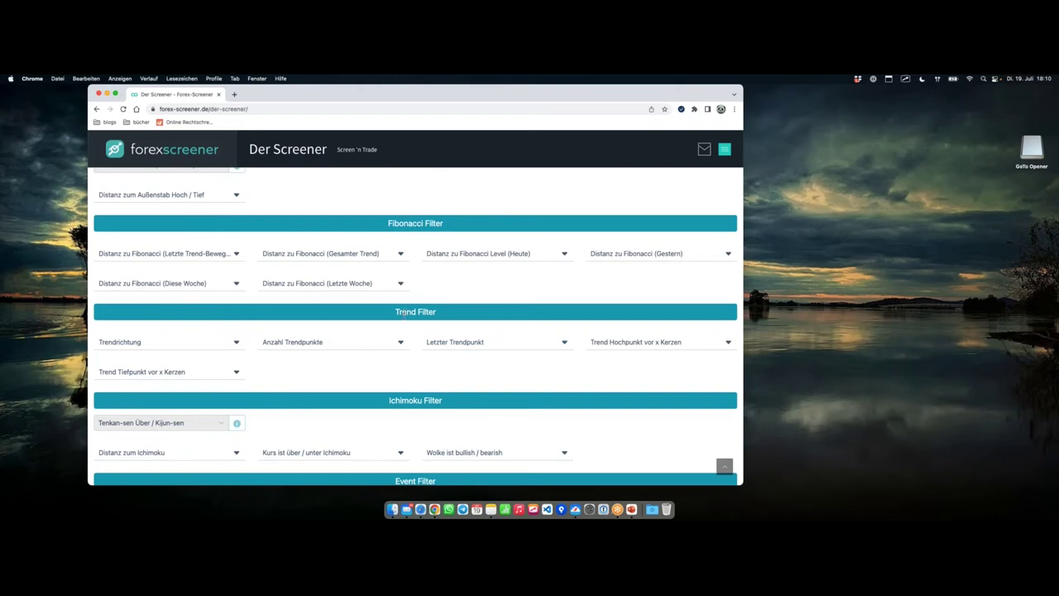
scroll(400, 400, "down", 3)
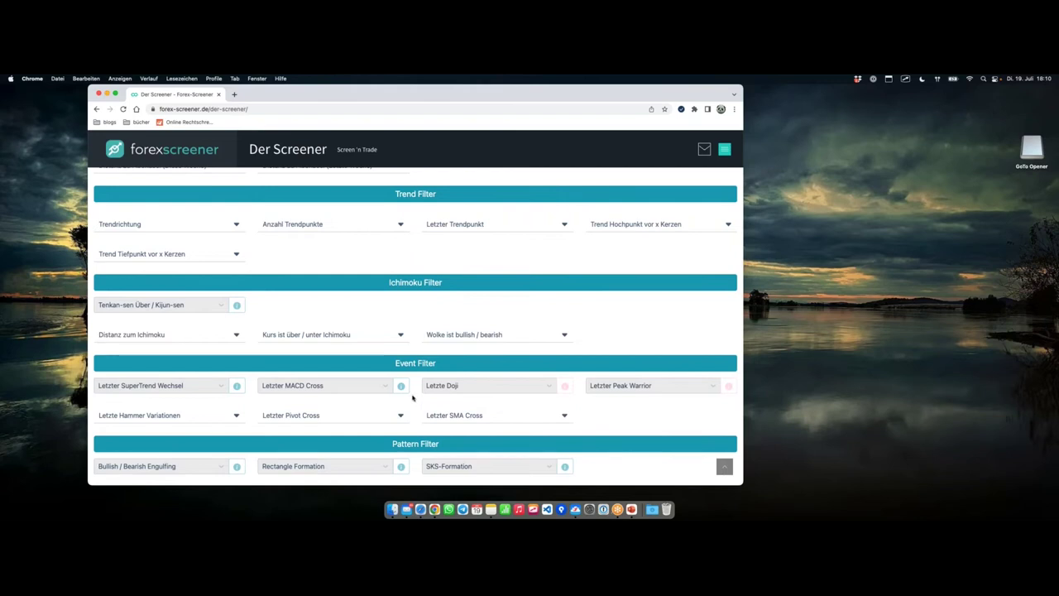
scroll(412, 398, "down", 5)
scroll(414, 398, "up", 5)
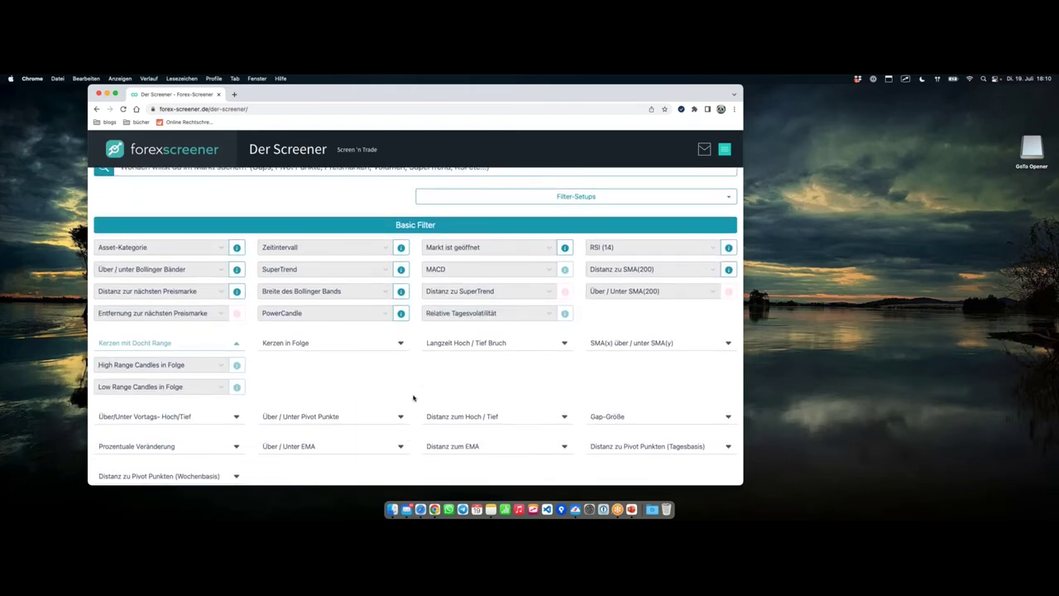
Step: Set the RSI (14) filter in the Basic Filter section to RSI > 80
left_click_drag(385, 233, 441, 233)
left_click(629, 247)
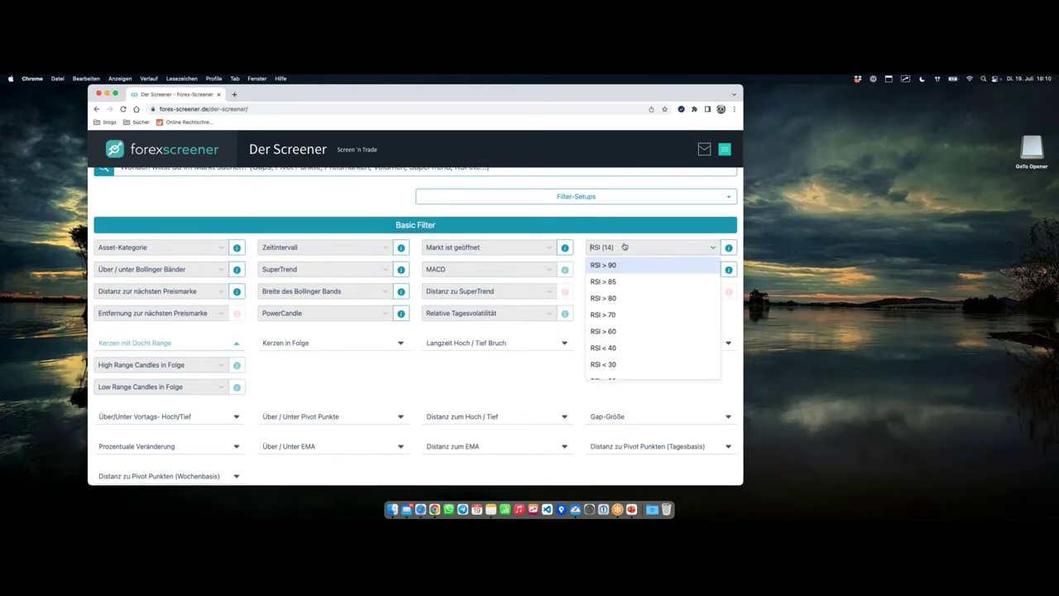
left_click(631, 299)
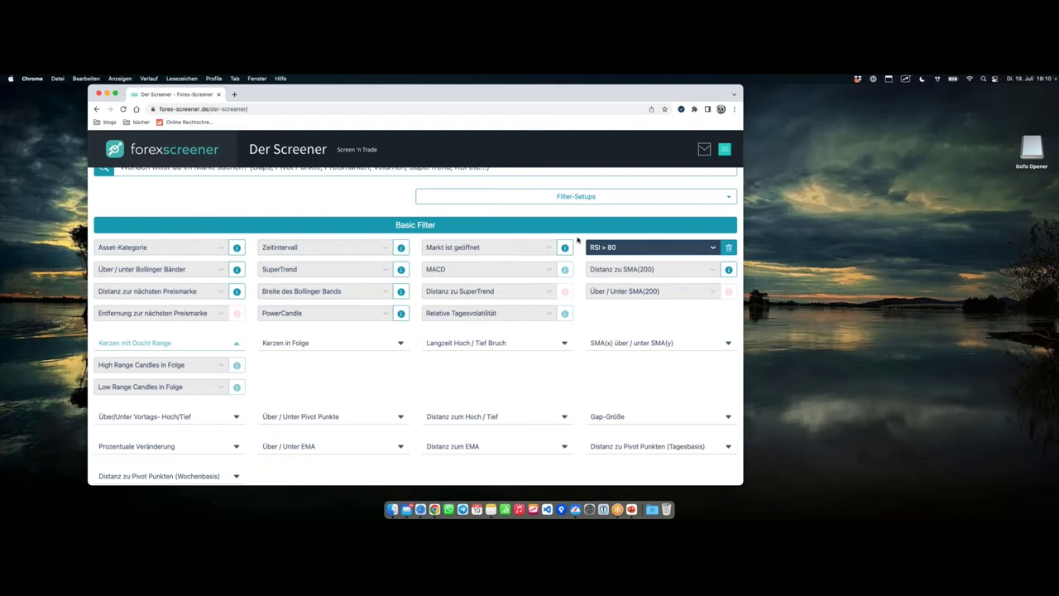
mouse_move(577, 236)
left_mouse_down()
mouse_move(598, 260)
mouse_move(741, 261)
left_mouse_up()
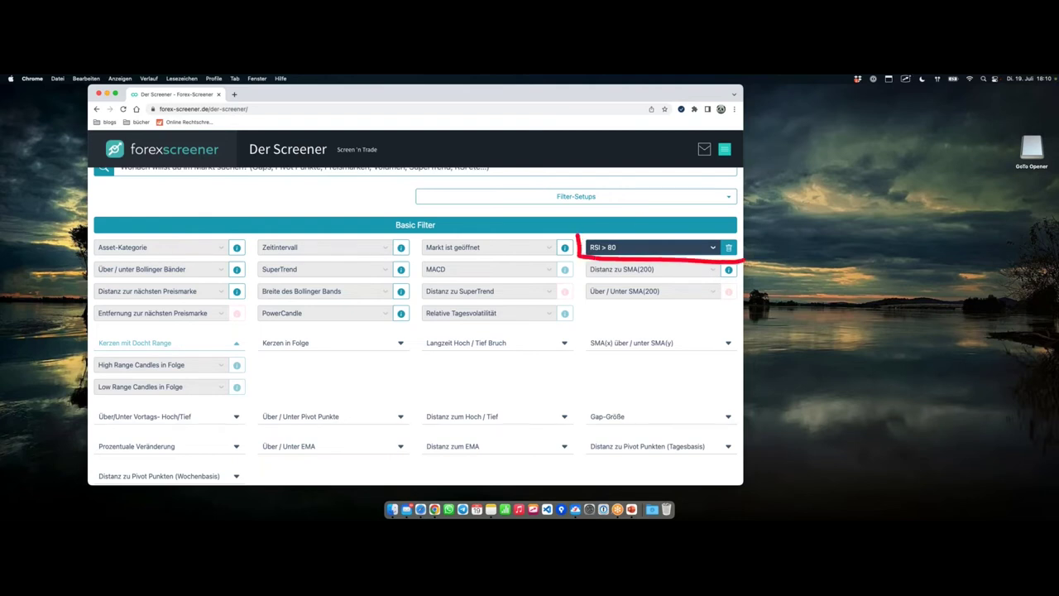
Step: Examine the result cards for the RSI filter, including their charts, RSI (14) values and MetaTrader chart link
scroll(374, 211, "down", 1)
scroll(374, 211, "down", 15)
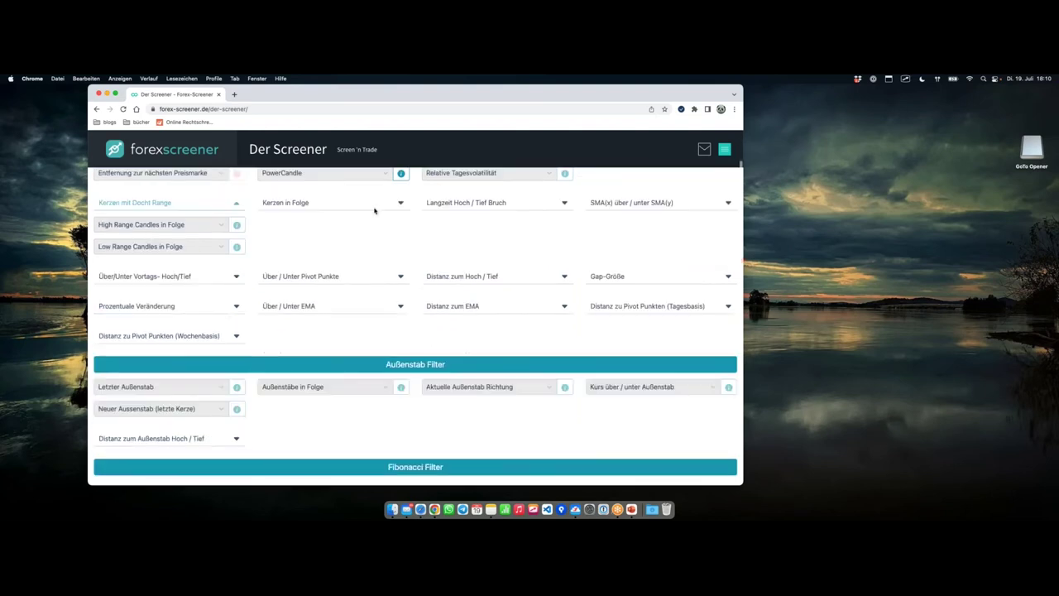
scroll(297, 214, "down", 5)
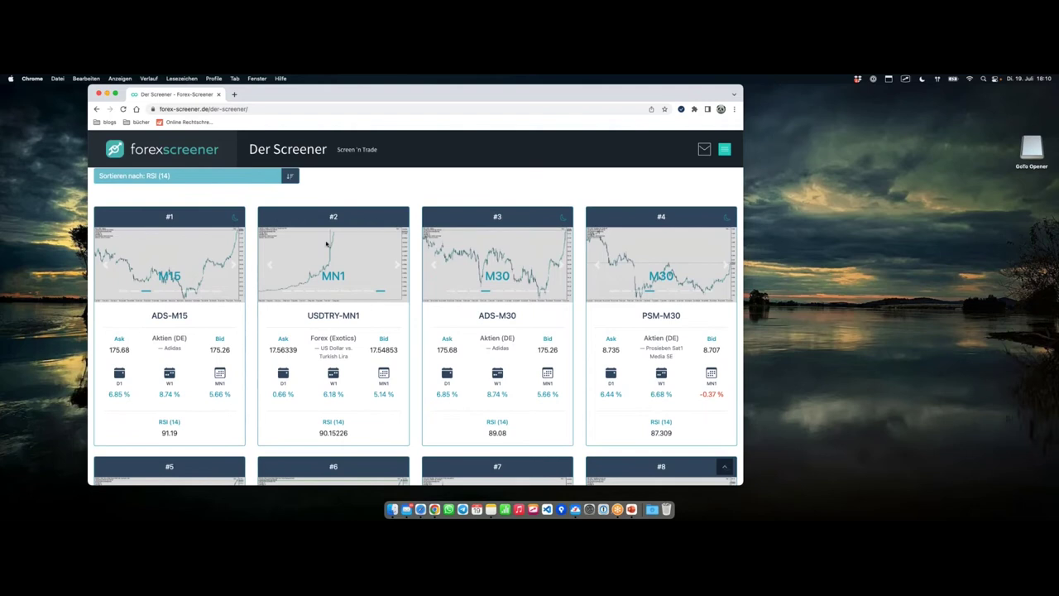
left_click_drag(195, 296, 234, 242)
left_click(730, 259)
left_click(570, 237)
left_click(488, 444)
mouse_move(511, 445)
left_mouse_down()
mouse_move(494, 413)
mouse_move(472, 419)
mouse_move(495, 447)
left_mouse_up()
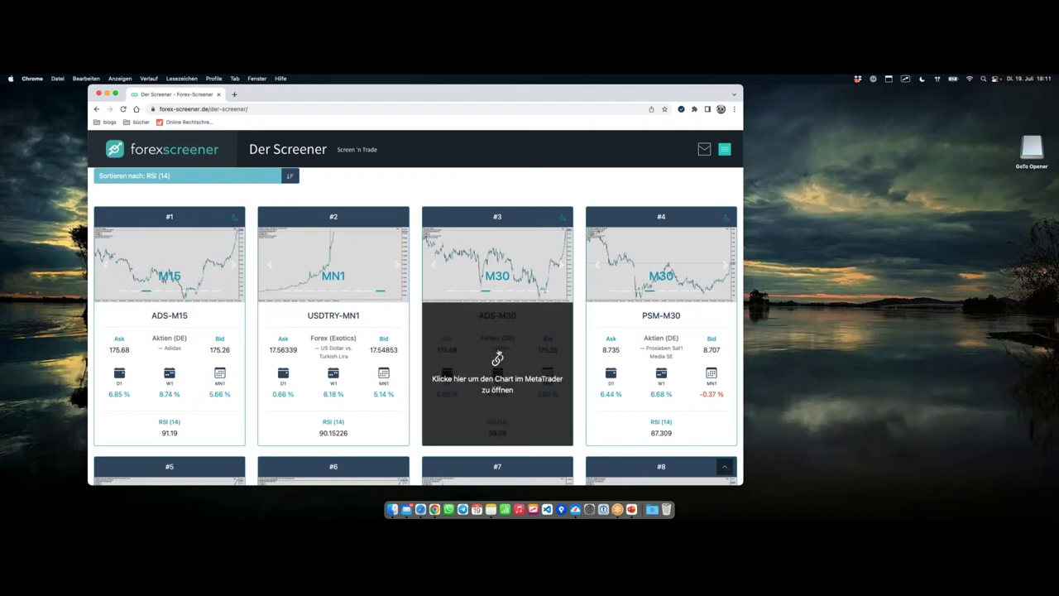
mouse_move(483, 331)
left_mouse_down()
mouse_move(478, 356)
mouse_move(508, 361)
mouse_move(519, 336)
mouse_move(476, 332)
left_mouse_up()
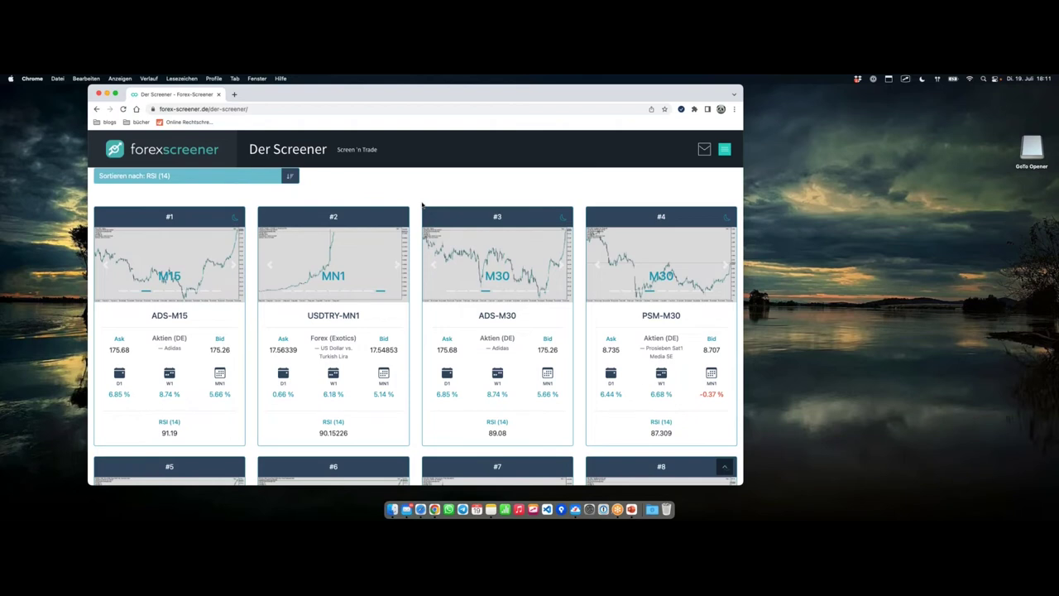
Step: Restrict the Asset-Kategorie filter to Forex (Majors), Forex (Minors) and Index
scroll(414, 215, "up", 10)
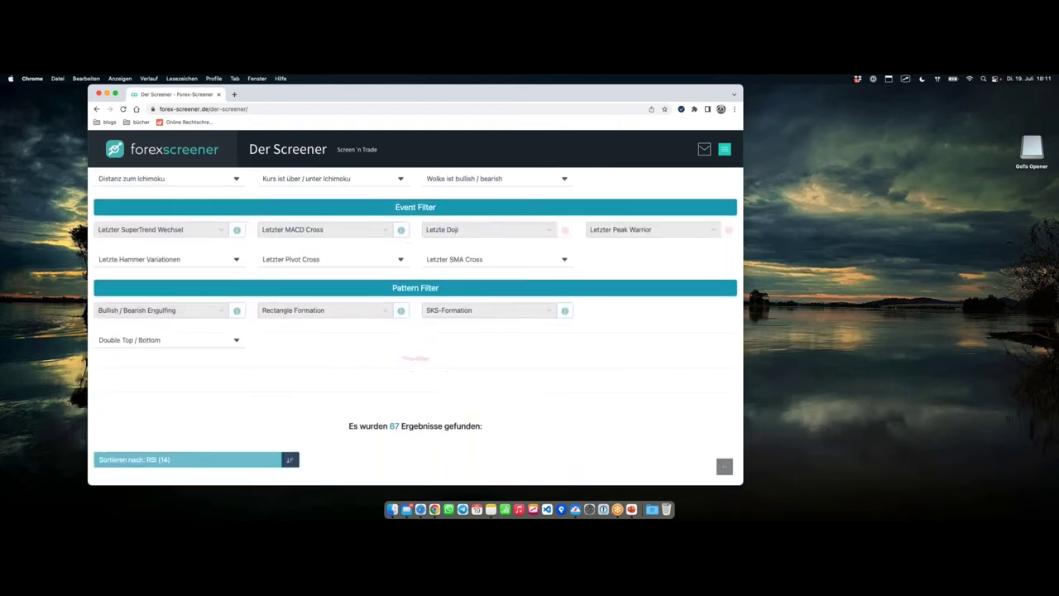
scroll(399, 234, "up", 15)
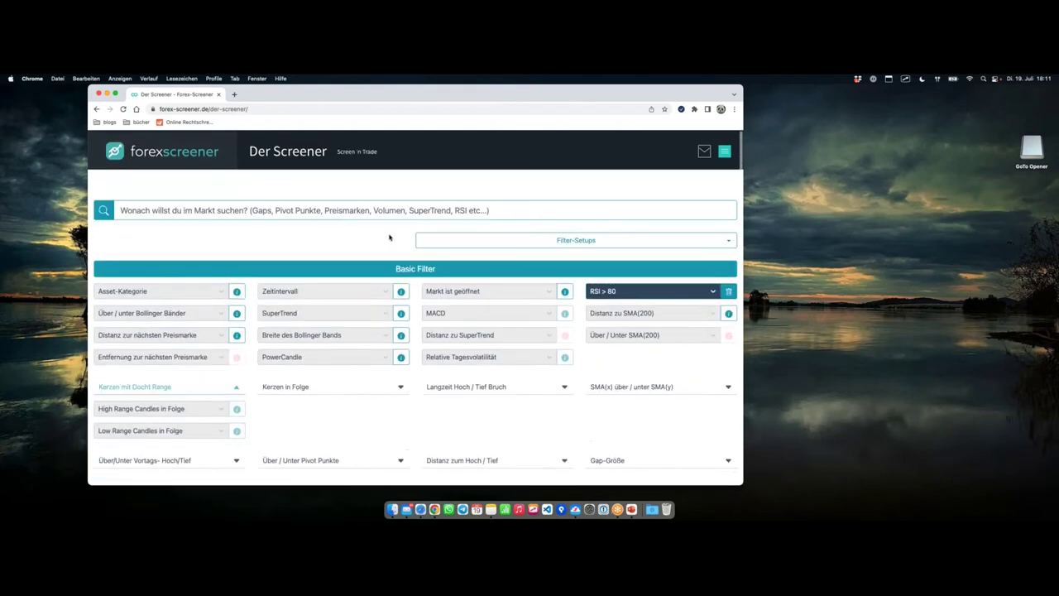
left_click(196, 288)
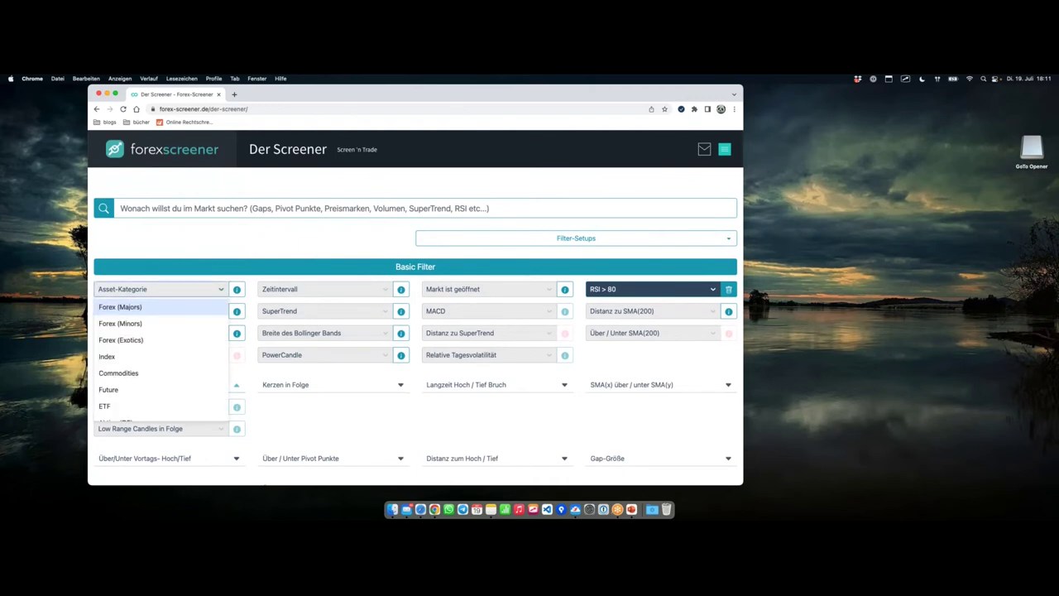
left_click(152, 307)
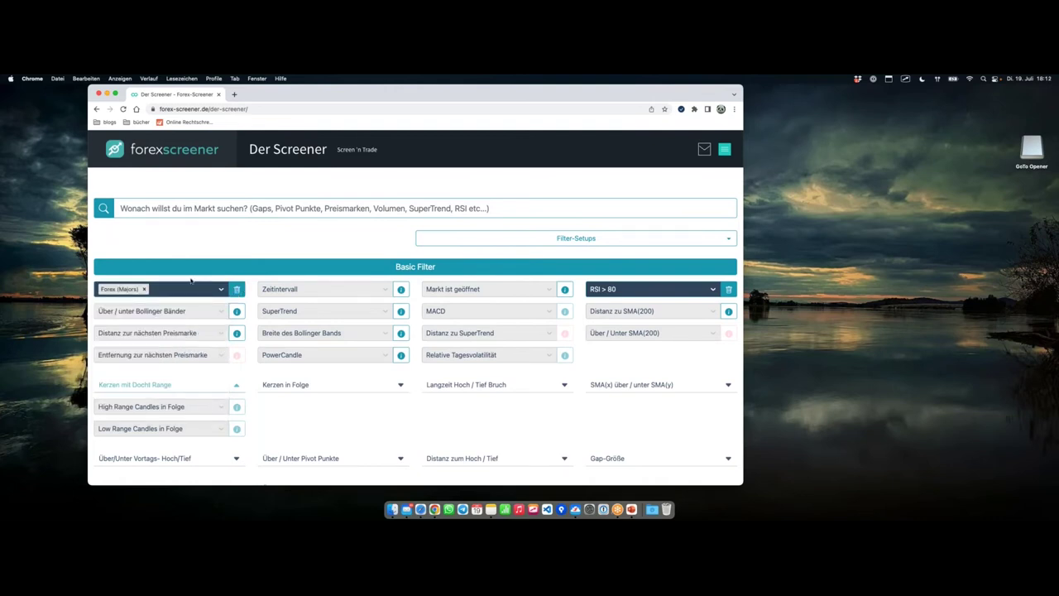
left_click(173, 288)
left_click(156, 307)
left_click(214, 293)
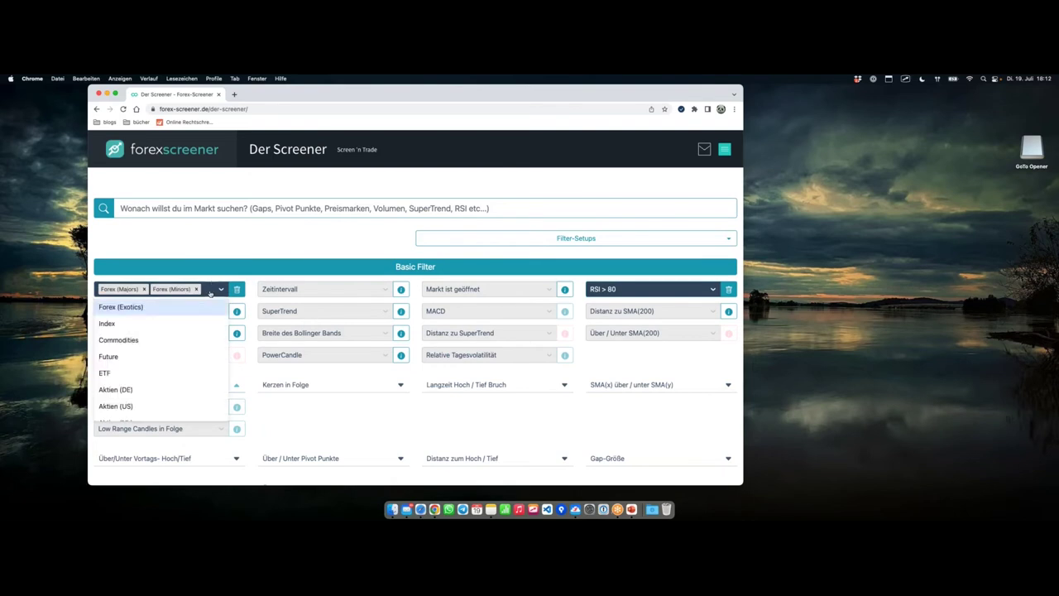
left_click(156, 323)
Step: Review the number of matches and the result cards for the chosen forex and index categories
scroll(238, 251, "down", 1)
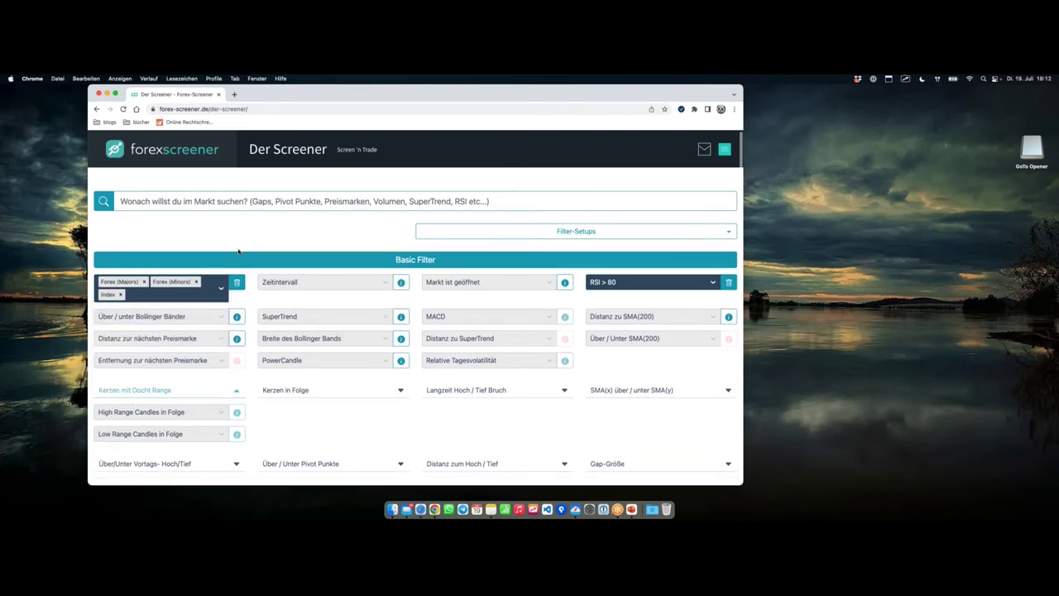
scroll(239, 252, "down", 10)
scroll(238, 252, "down", 6)
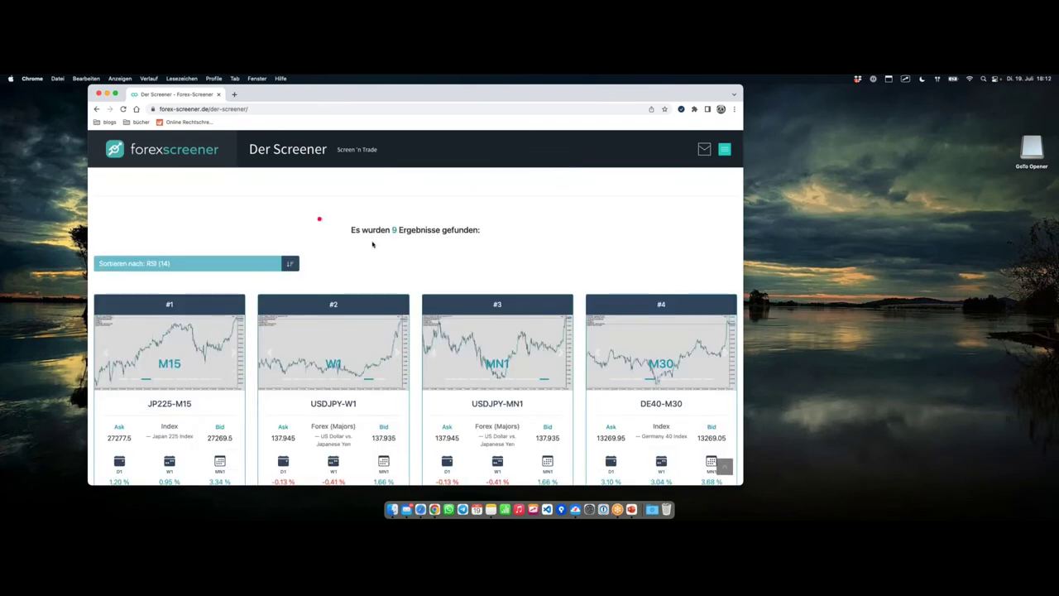
left_click_drag(342, 240, 474, 244)
scroll(427, 243, "down", 4)
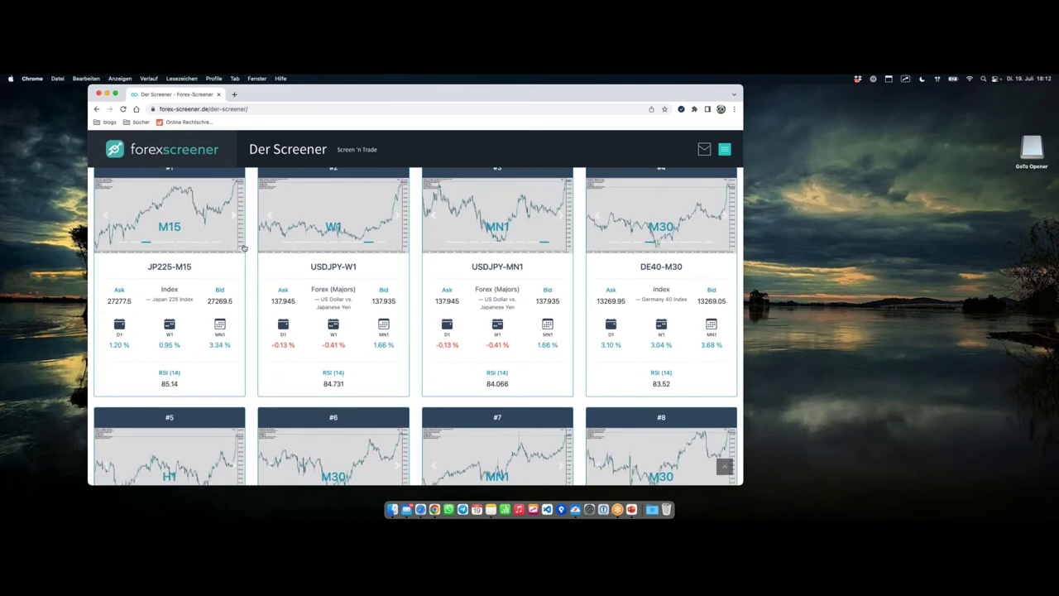
scroll(244, 249, "down", 2)
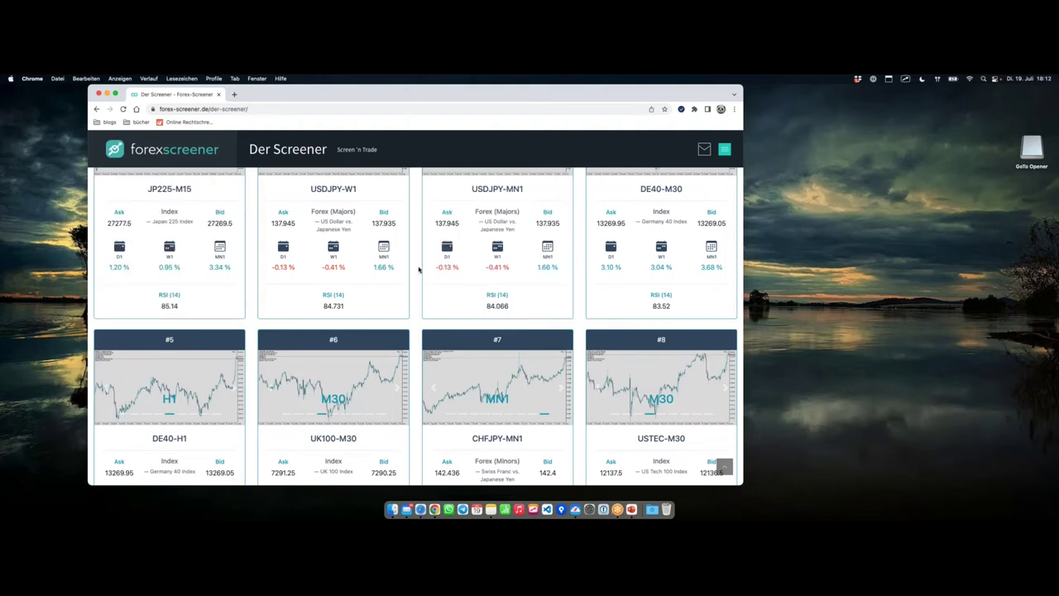
Step: Remove the RSI > 80 filter while keeping the selected asset categories
scroll(418, 267, "up", 10)
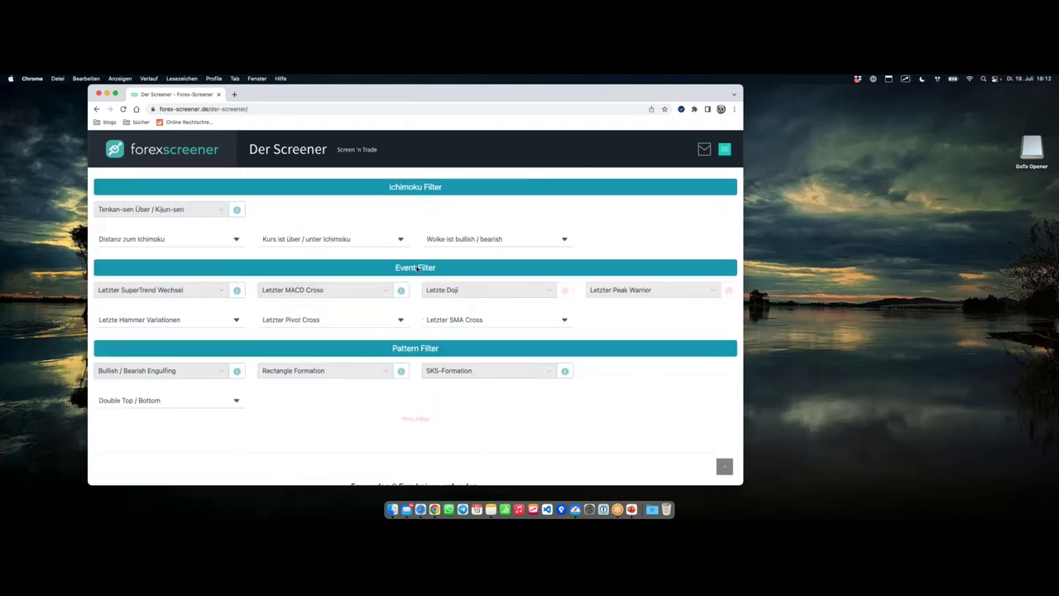
scroll(415, 267, "up", 10)
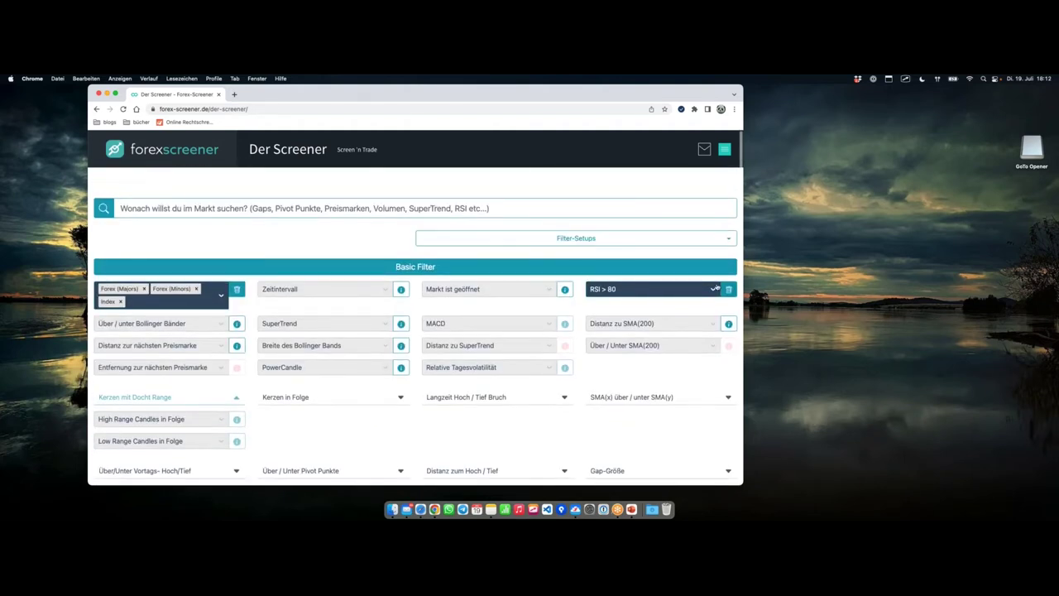
scroll(463, 278, "down", 1)
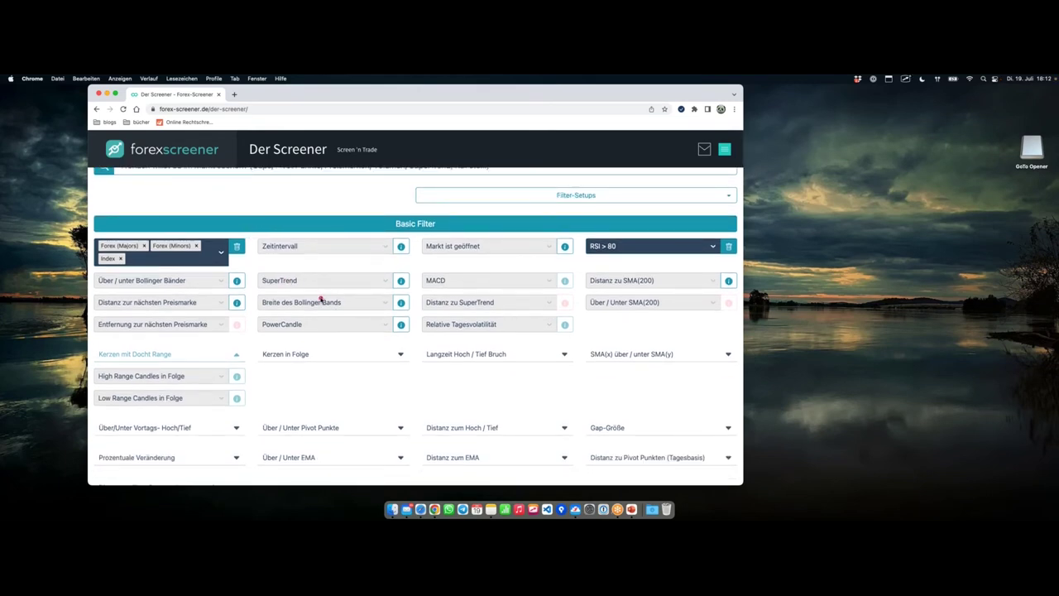
left_click(728, 246)
scroll(313, 252, "up", 1)
scroll(257, 208, "up", 1)
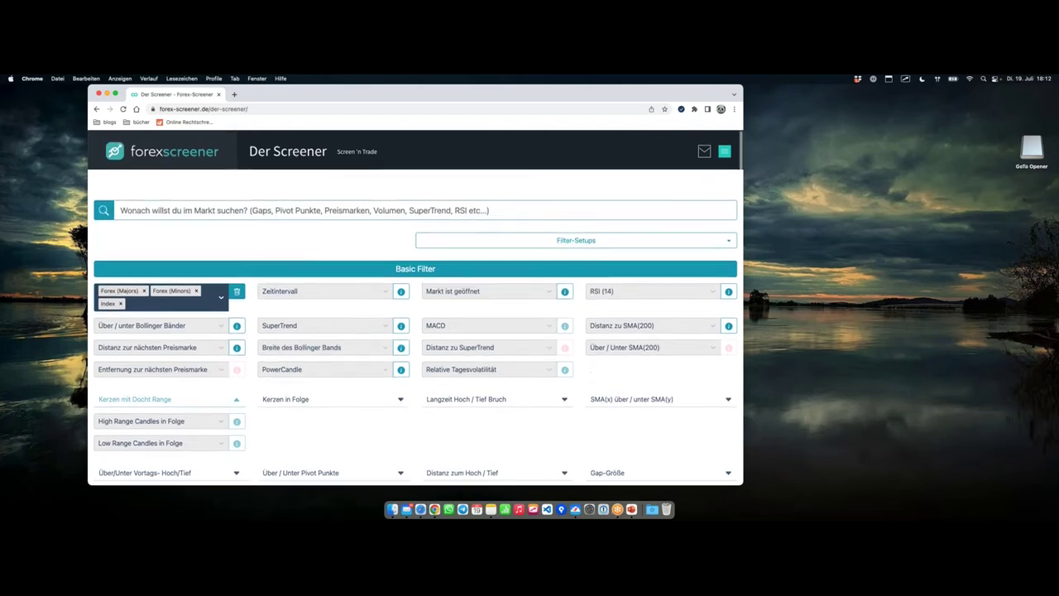
Step: Search the filters for "boll" and view the options of the Über / unter Bollinger Bänder filter without choosing one
left_click(257, 208)
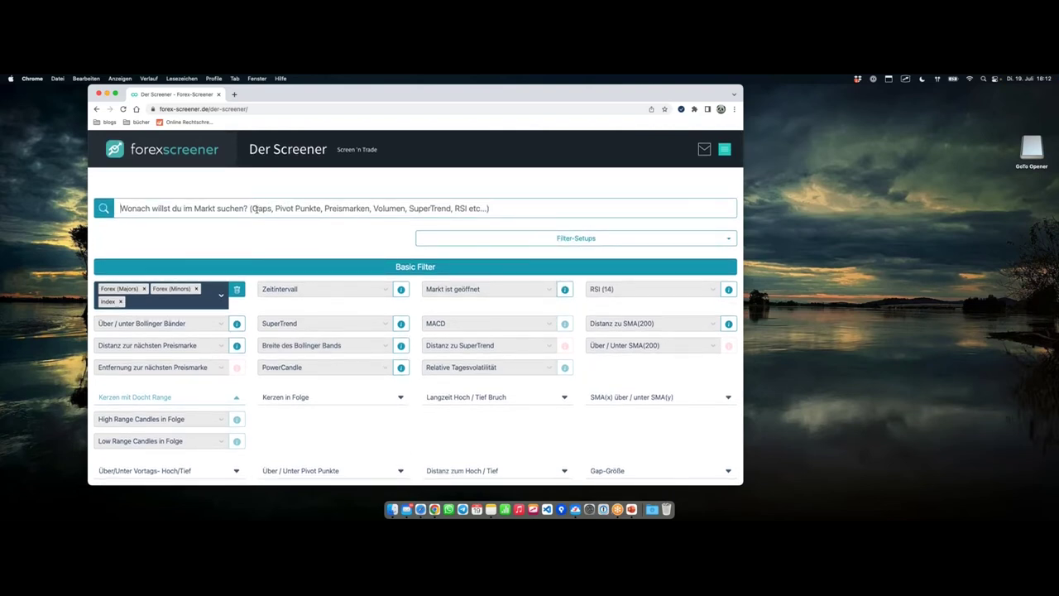
type("boll")
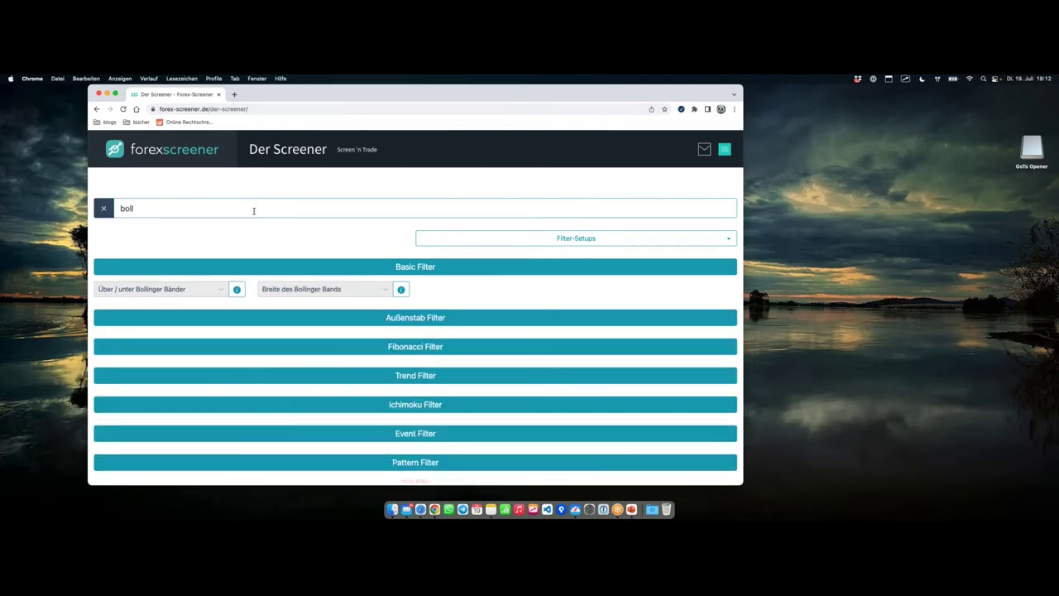
left_click(174, 293)
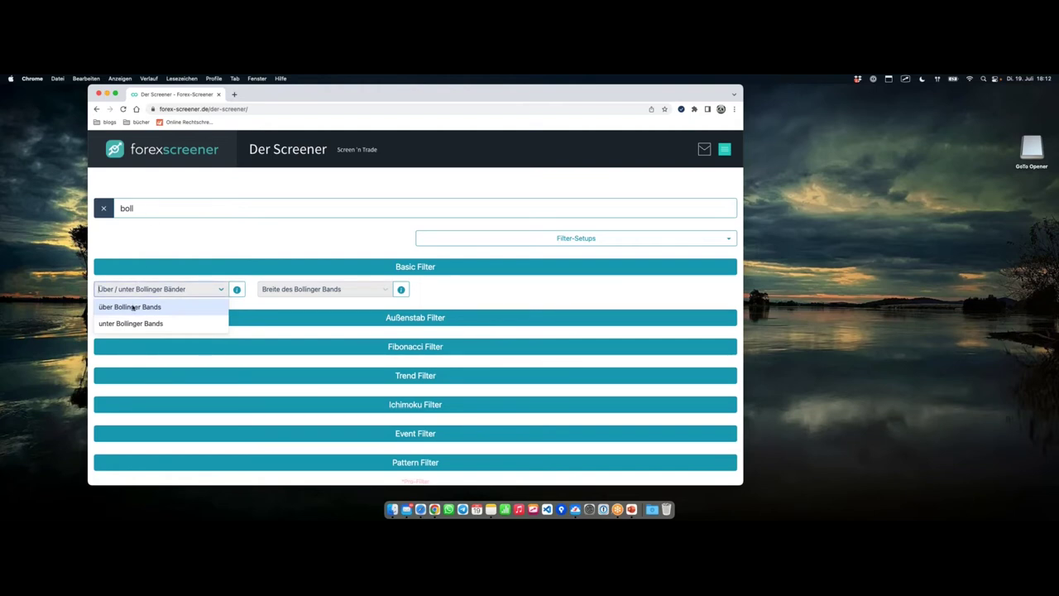
left_click(109, 223)
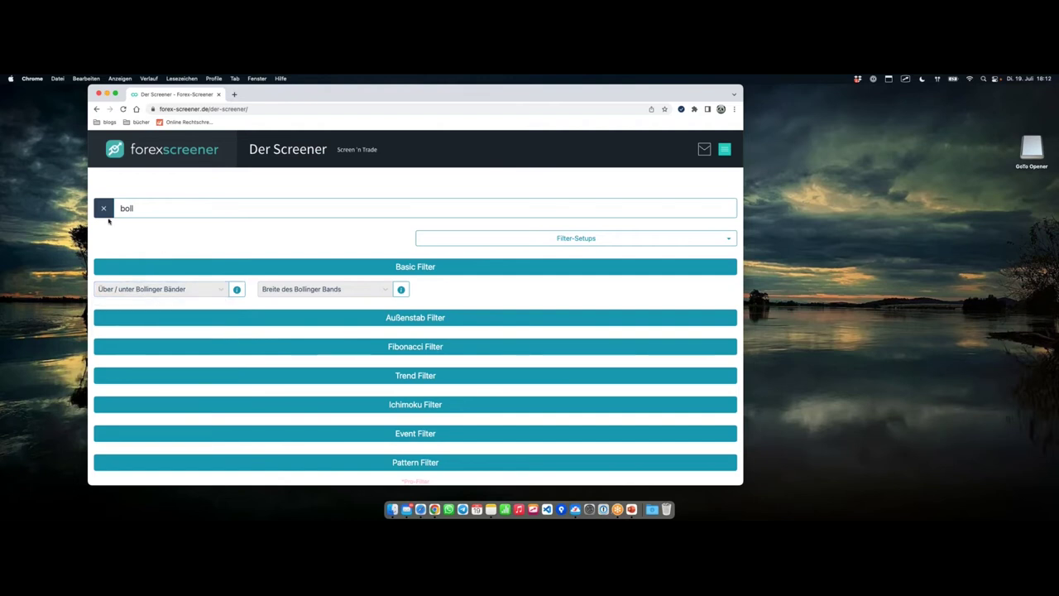
Step: Clear the filter search and look through the complete list of filter groups from Basic Filter to Event Filter
left_click(105, 209)
scroll(281, 249, "down", 5)
scroll(283, 248, "down", 3)
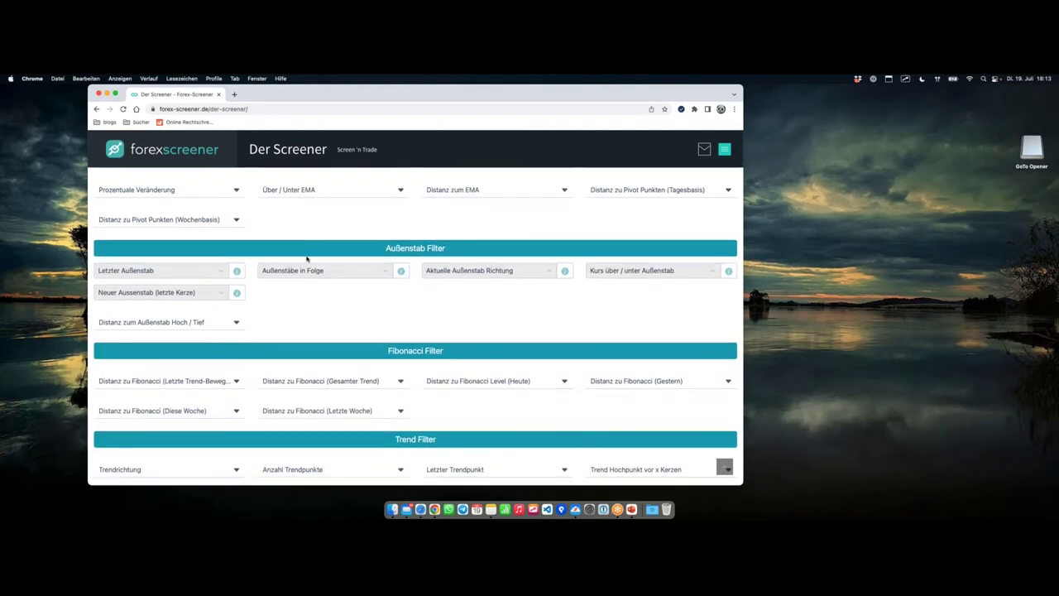
scroll(413, 297, "down", 5)
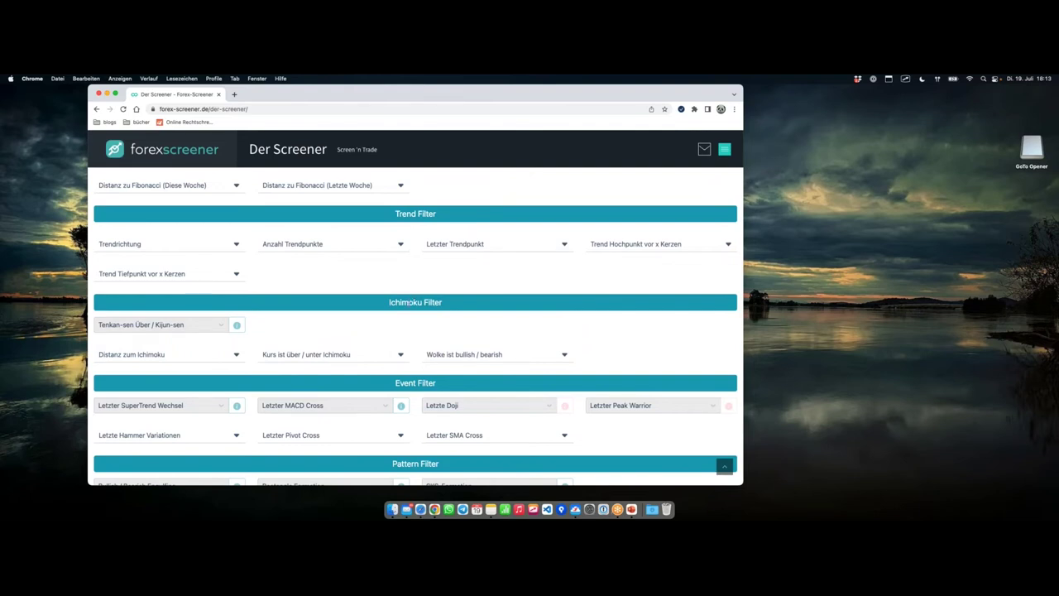
scroll(416, 326, "up", 10)
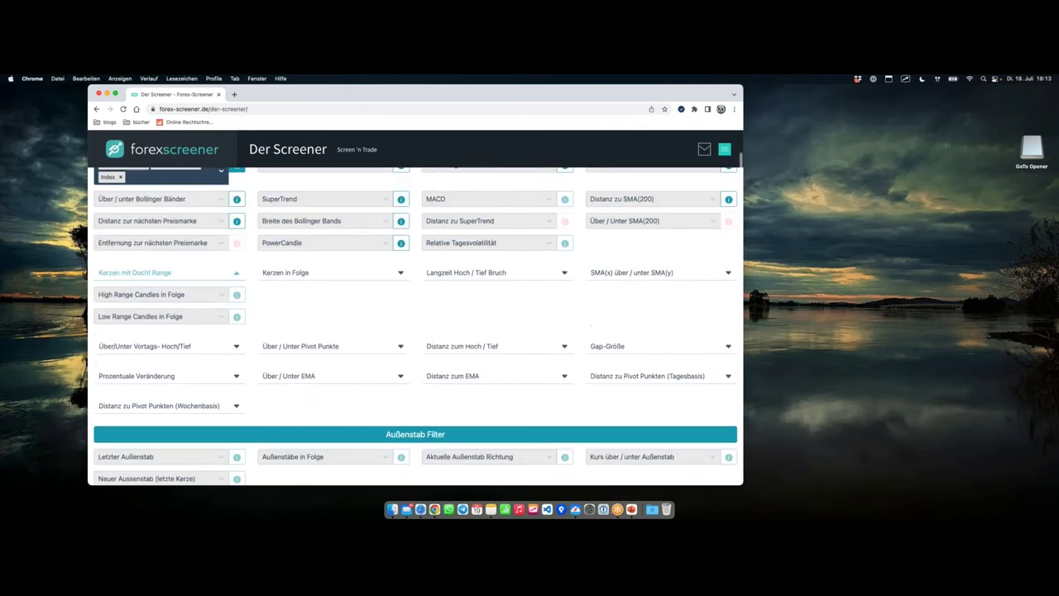
scroll(409, 310, "up", 2)
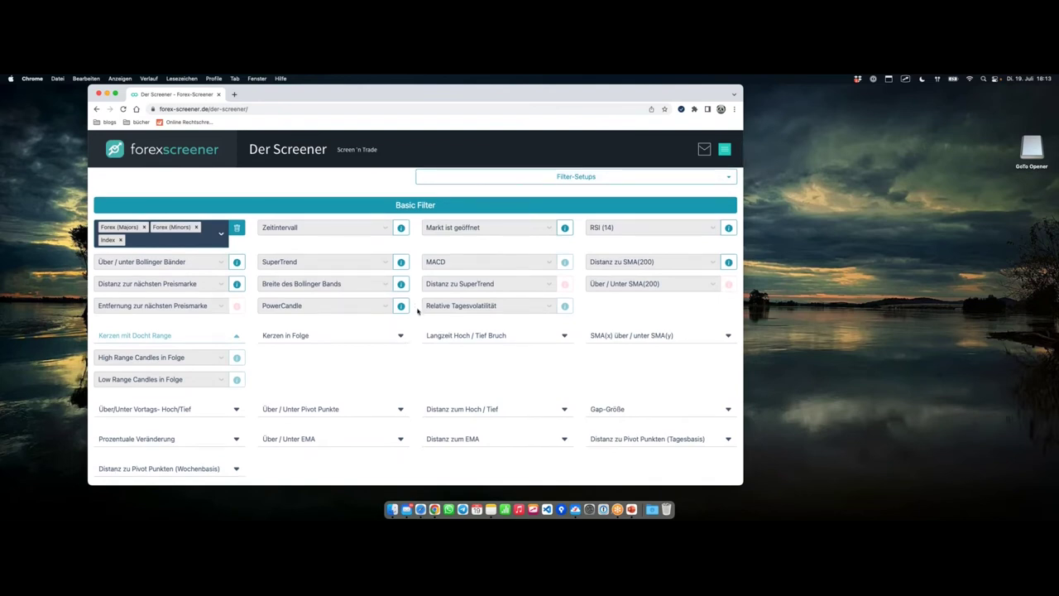
Step: Switch to the PowerPoint presentation and advance to the "Einstiege finden" slide
key("ctrl+Right")
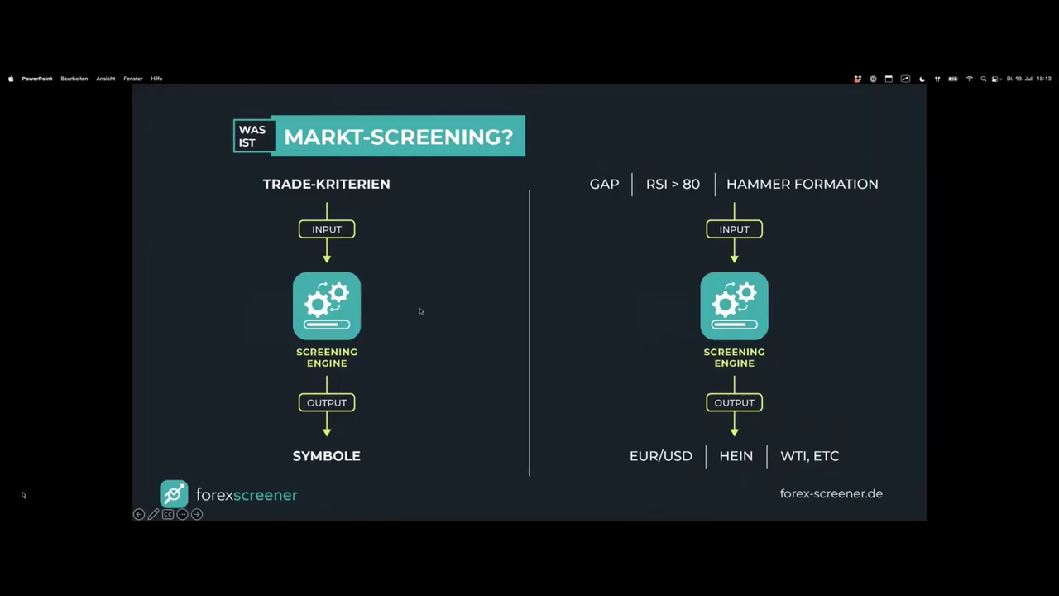
key("Right")
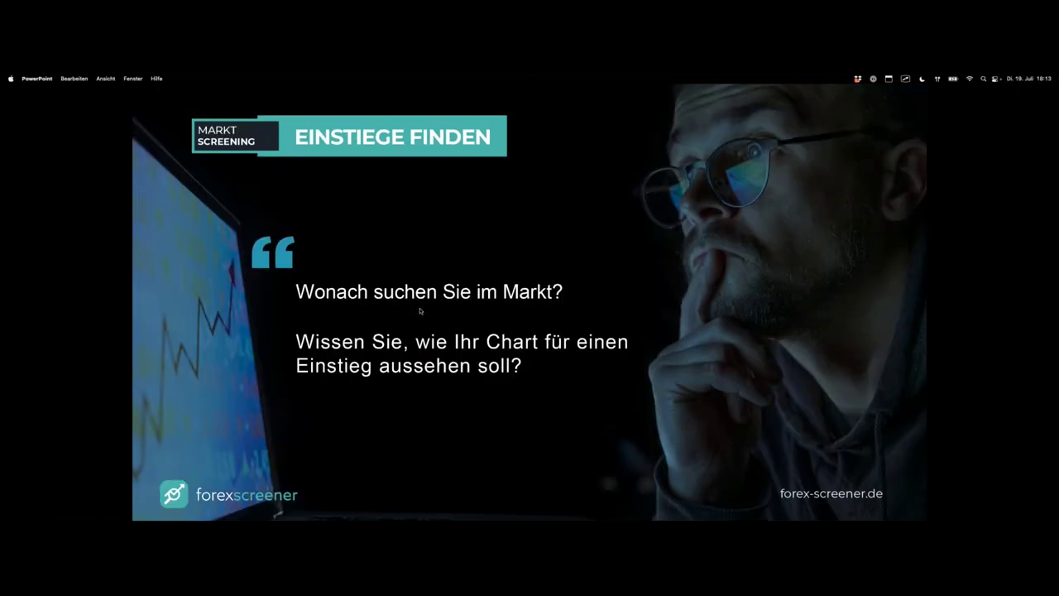
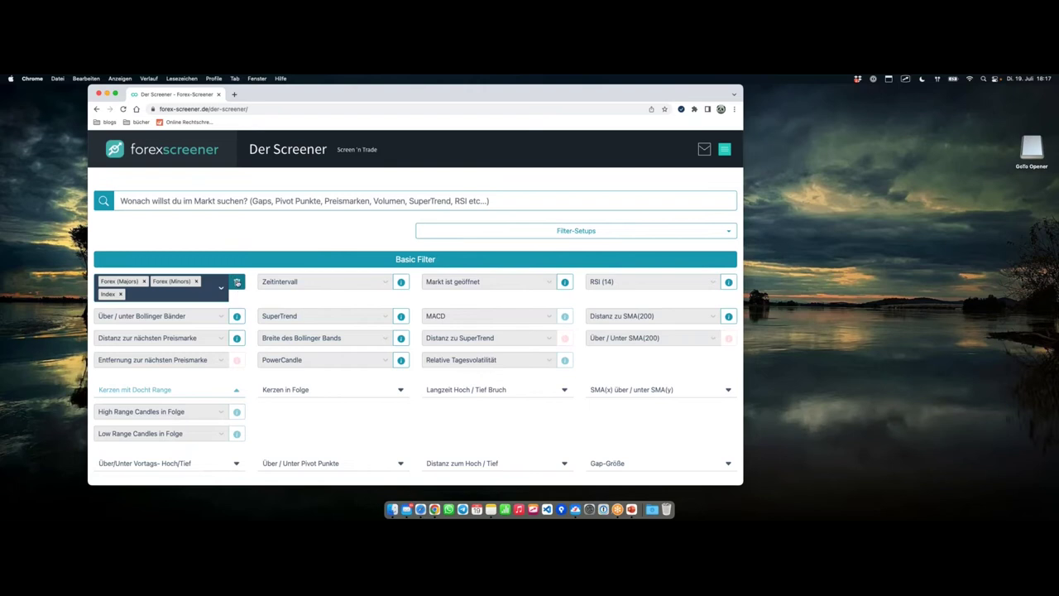
Step: Remove all selected categories from the Asset-Kategorie filter
left_click(237, 282)
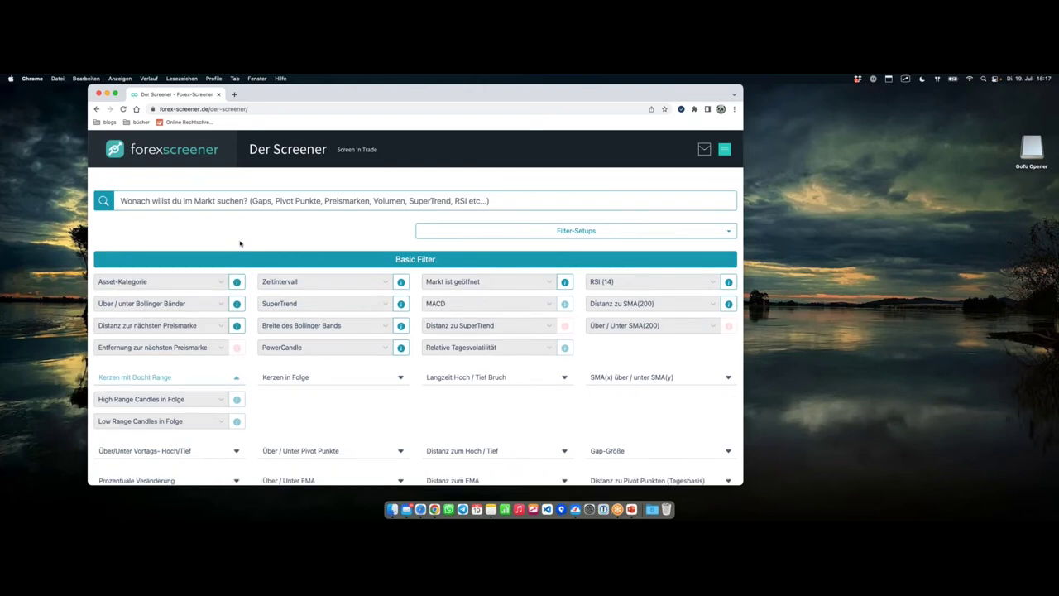
scroll(300, 238, "down", 2)
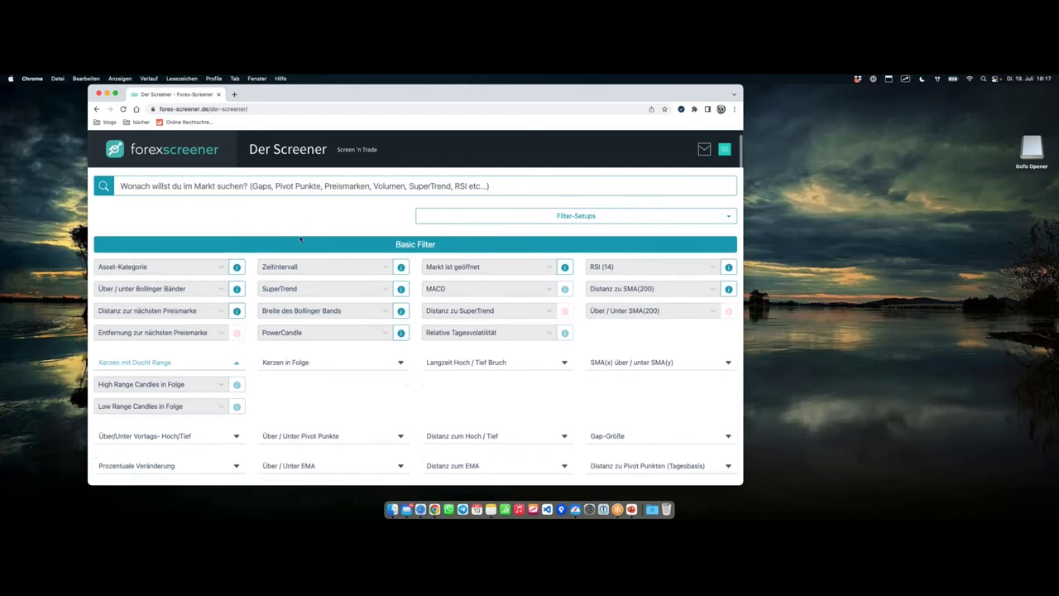
scroll(300, 238, "up", 2)
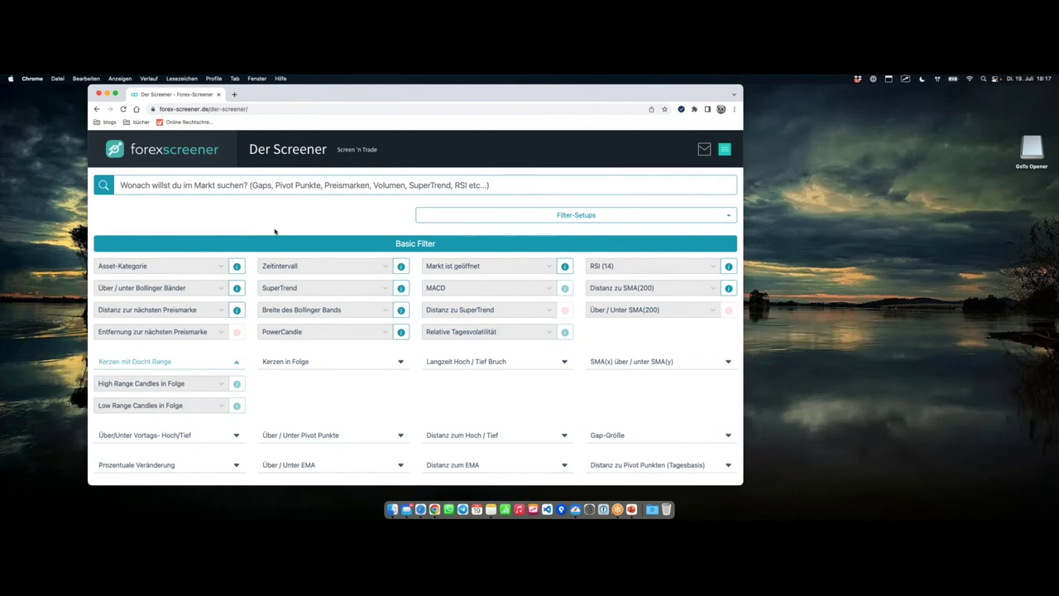
Step: Search the filters for "rec" and set the Rectangle Formation filter to Kurs an Oberseite
type("re")
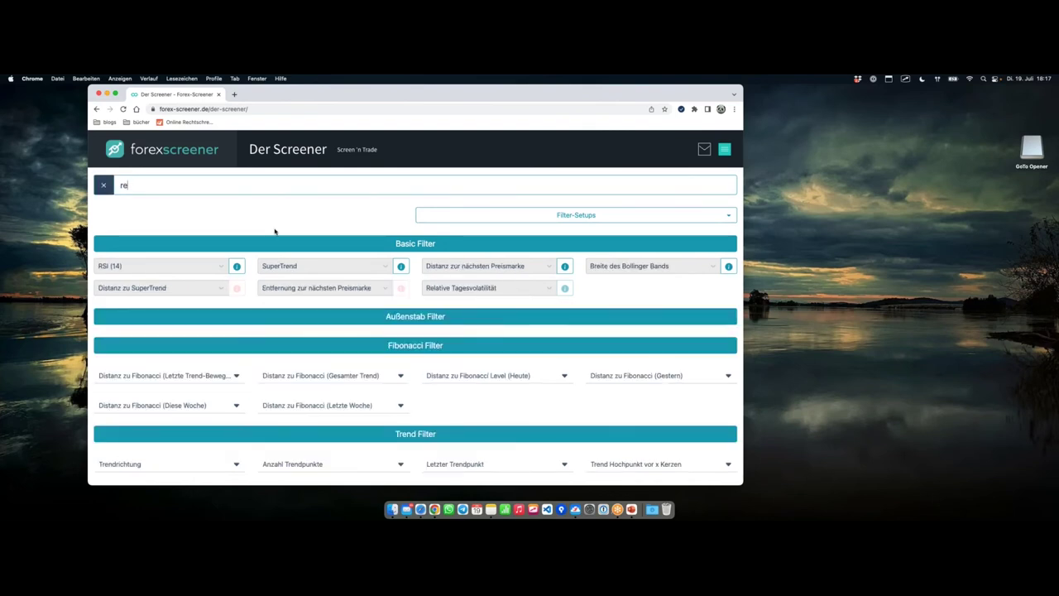
type("c")
scroll(149, 248, "down", 2)
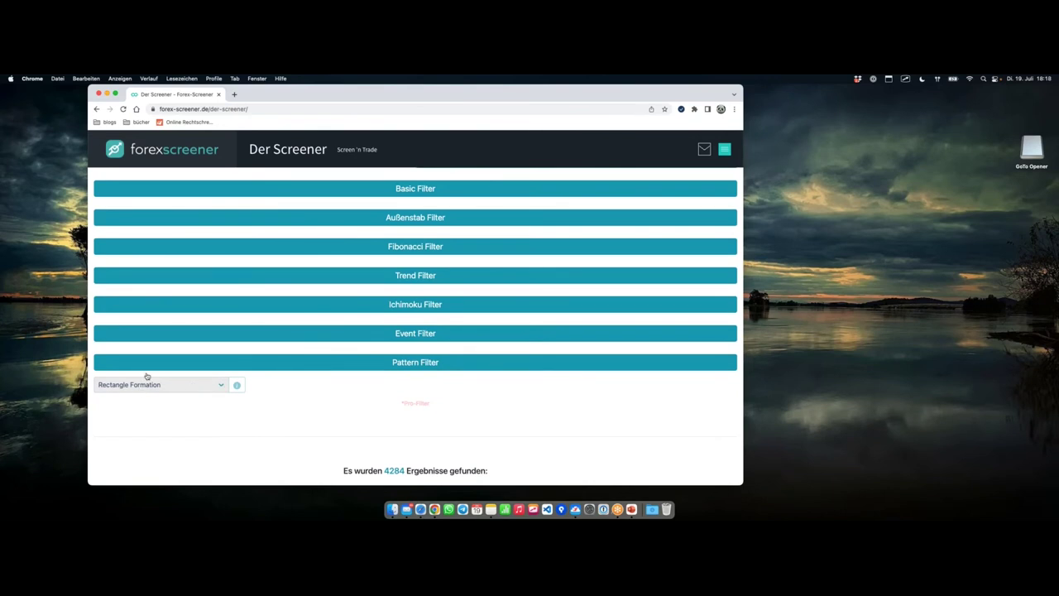
left_click(212, 387)
scroll(307, 353, "down", 3)
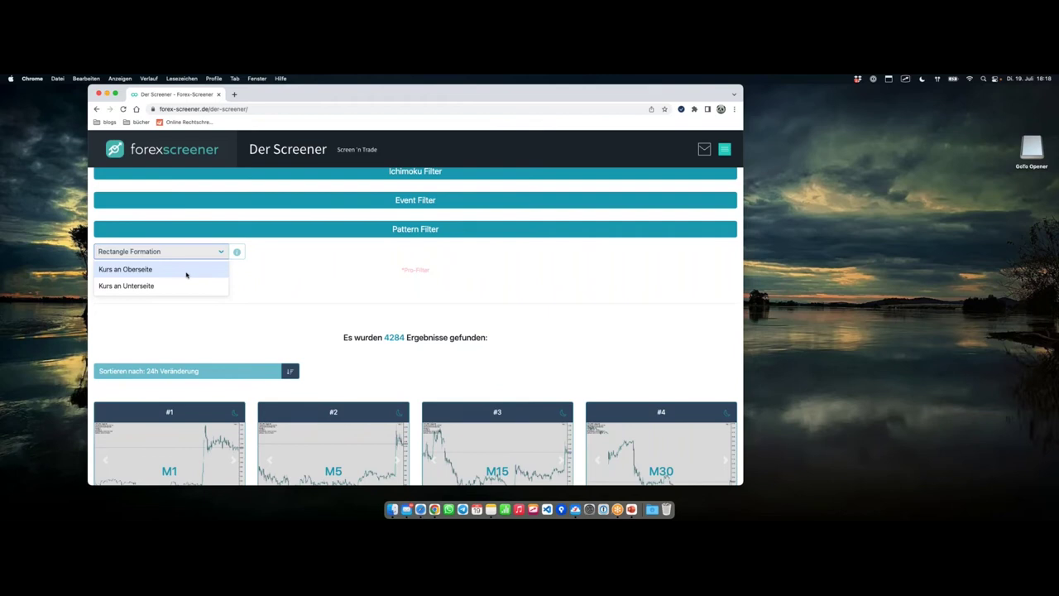
left_click(141, 272)
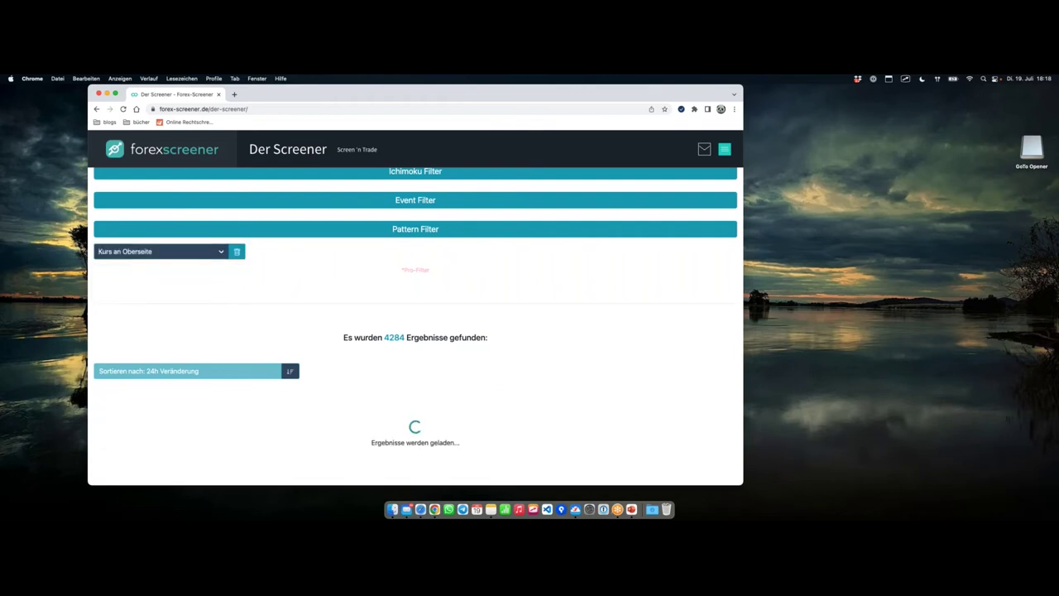
Step: Open the UDOW.ETF-D1 result's chart in MetaTrader and switch there to display the UDOW.ETF daily chart
scroll(377, 230, "down", 2)
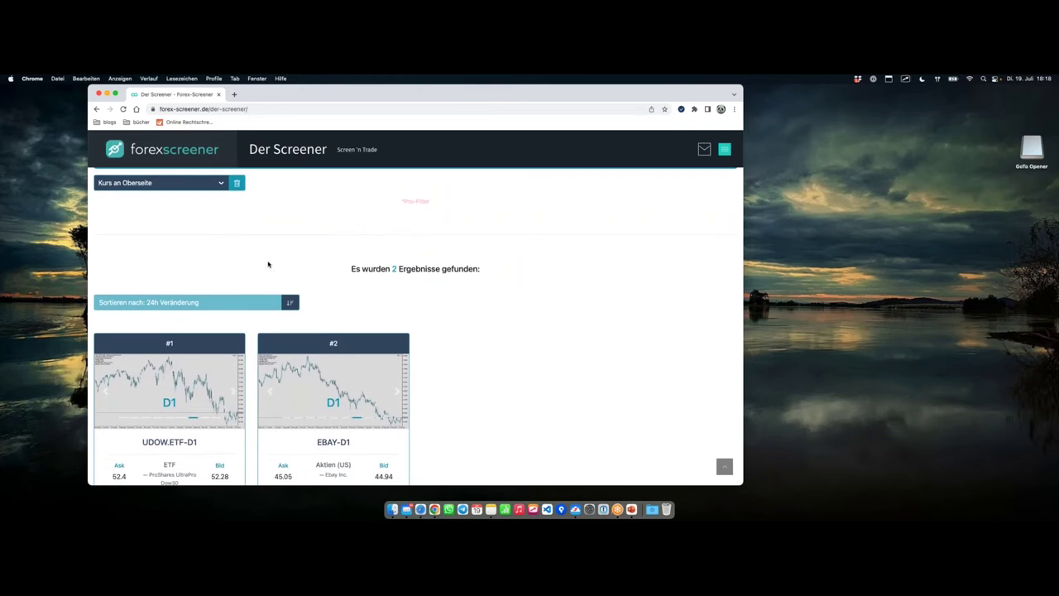
scroll(268, 264, "down", 2)
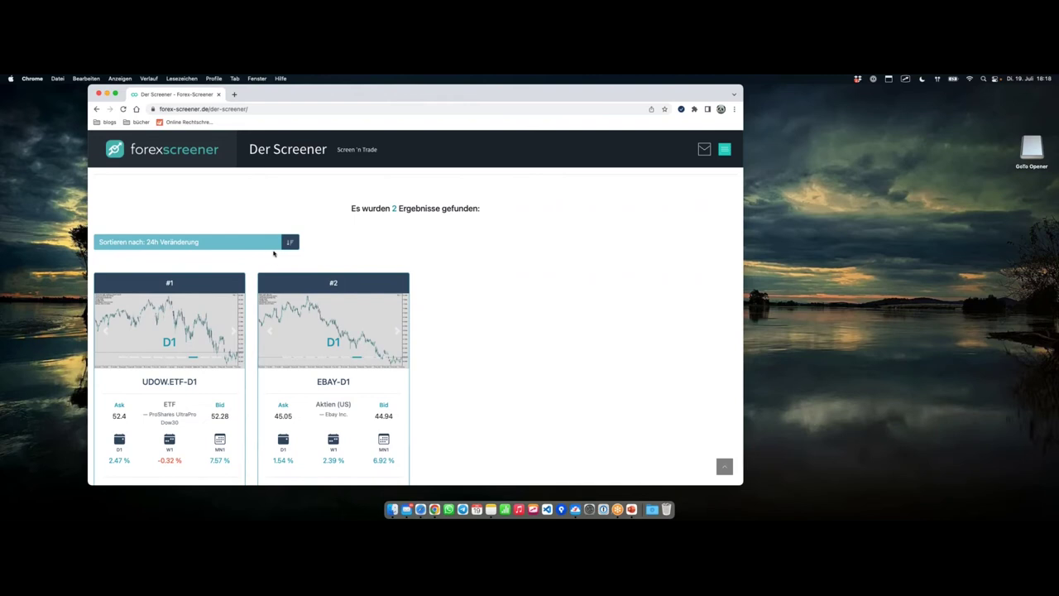
scroll(271, 259, "down", 2)
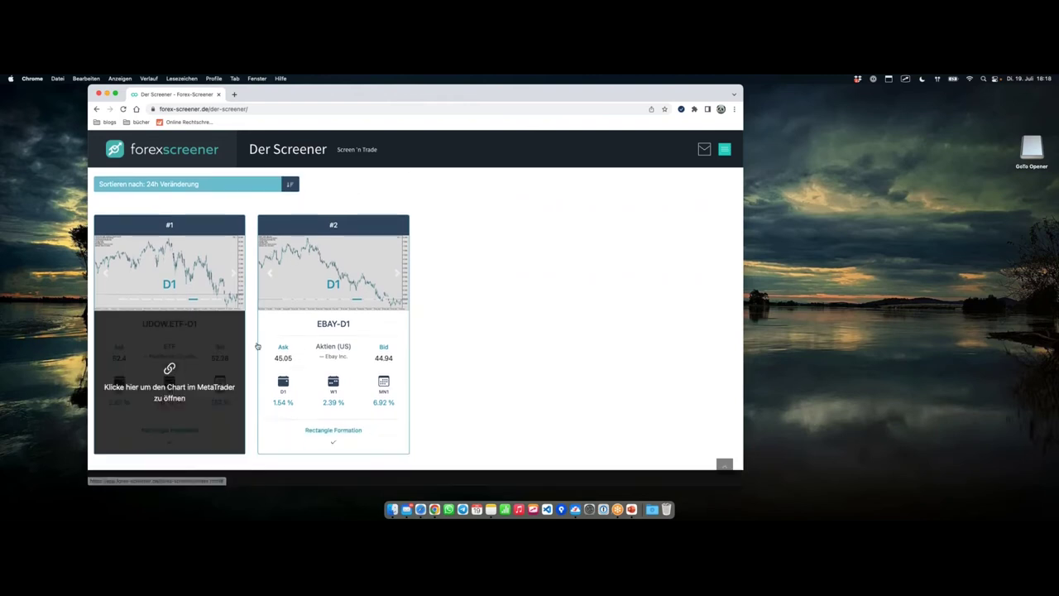
left_click(214, 333)
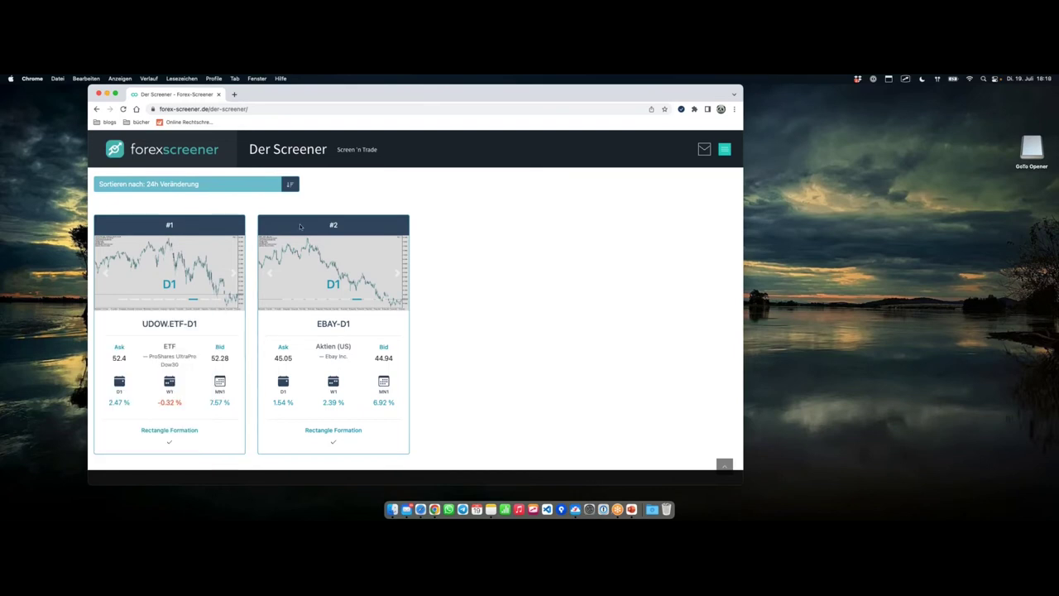
key("ctrl+Right")
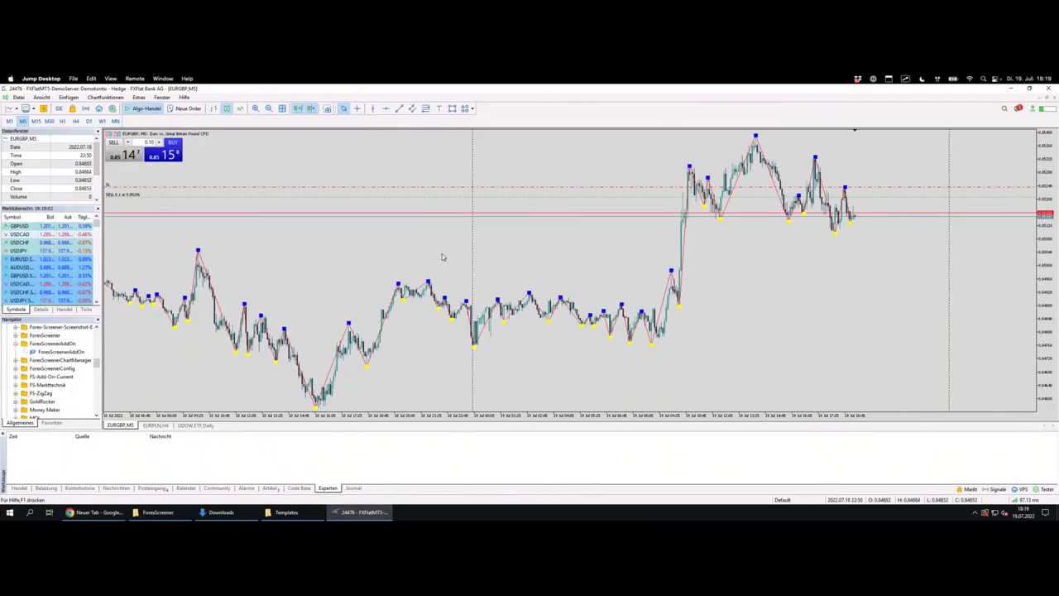
left_click(195, 425)
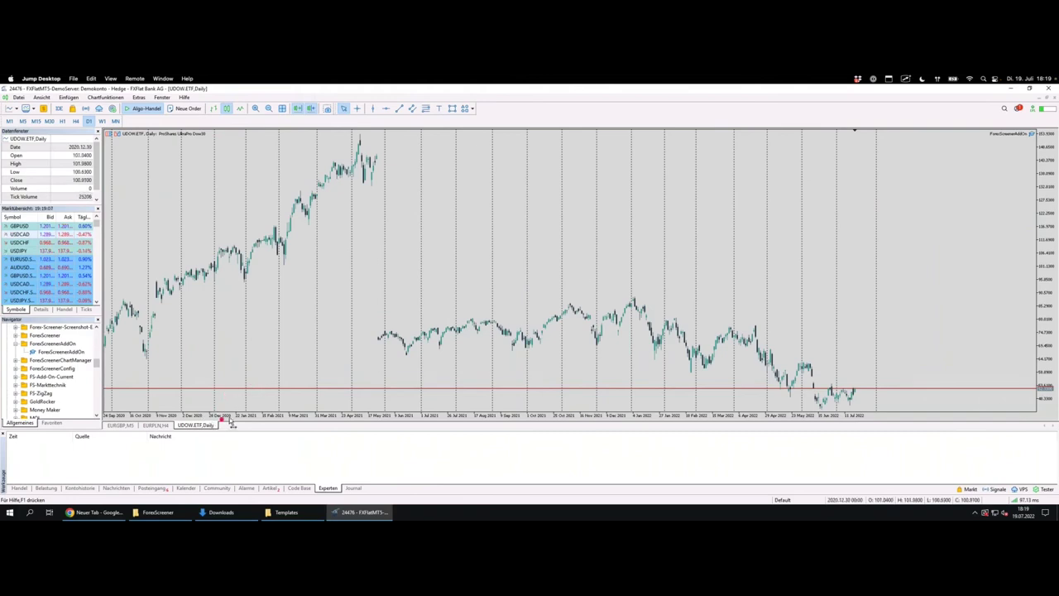
Step: Point out the latest upswing and the horizontal level near the current price on the UDOW.ETF daily chart
mouse_move(183, 420)
left_mouse_down()
mouse_move(201, 440)
mouse_move(223, 439)
mouse_move(238, 405)
mouse_move(220, 404)
mouse_move(236, 441)
mouse_move(168, 450)
mouse_move(232, 408)
left_mouse_up()
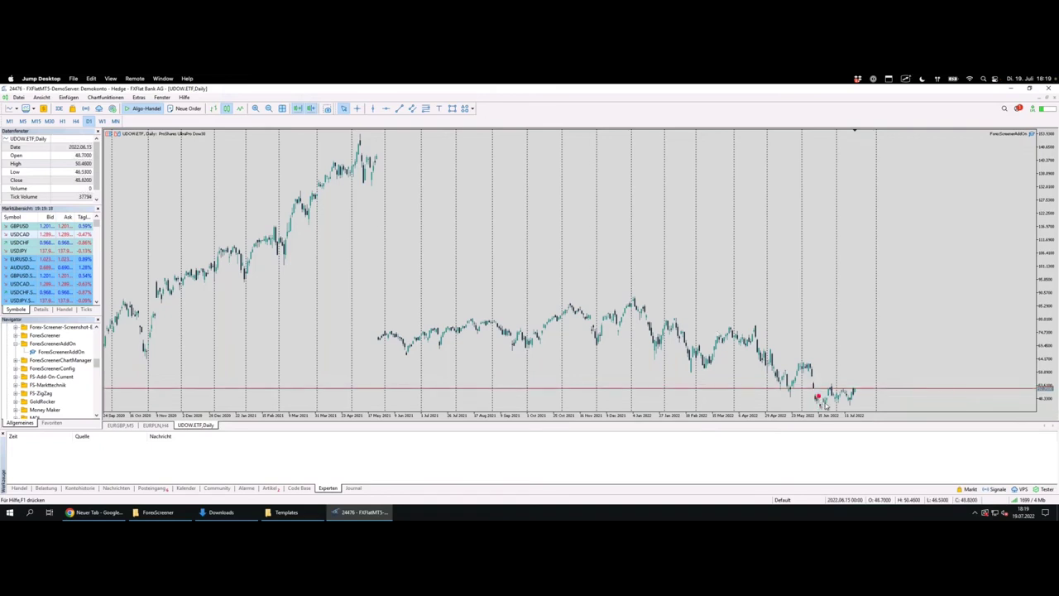
mouse_move(820, 404)
left_mouse_down()
mouse_move(832, 385)
mouse_move(839, 404)
mouse_move(857, 386)
left_mouse_up()
left_click_drag(771, 389, 866, 392)
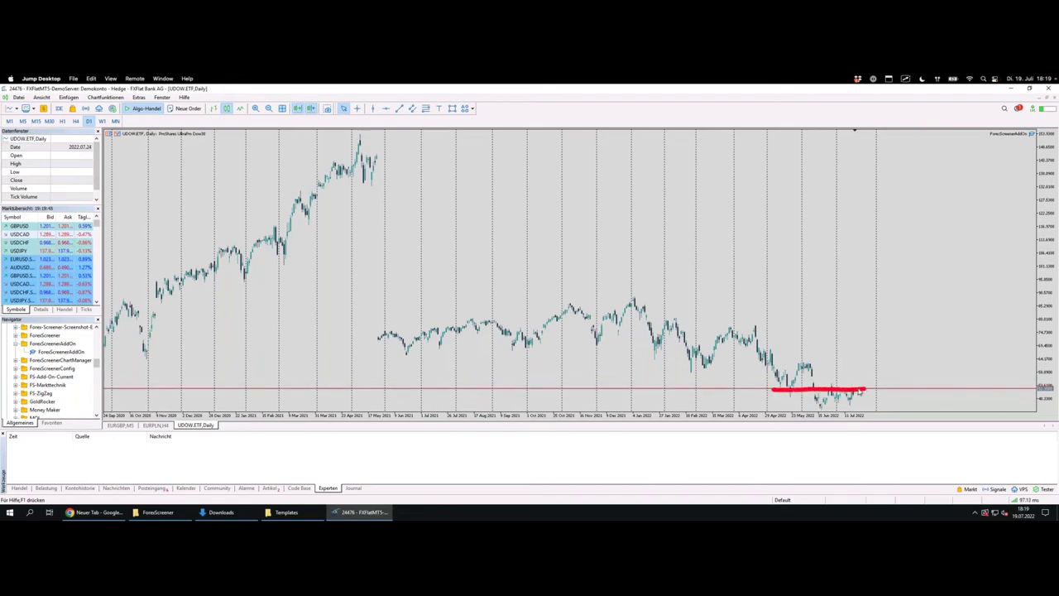
Step: Draw a thin horizontal rectangle just below the current price line, from May 2022 to beyond the latest candle, and enlarge the chart
left_click(454, 110)
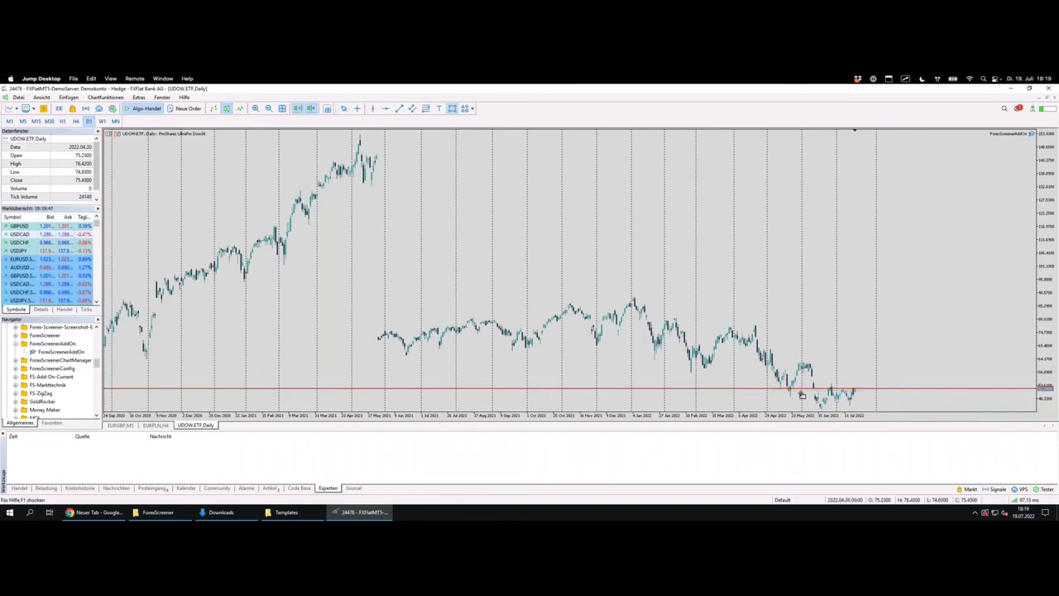
left_click_drag(792, 392, 882, 392)
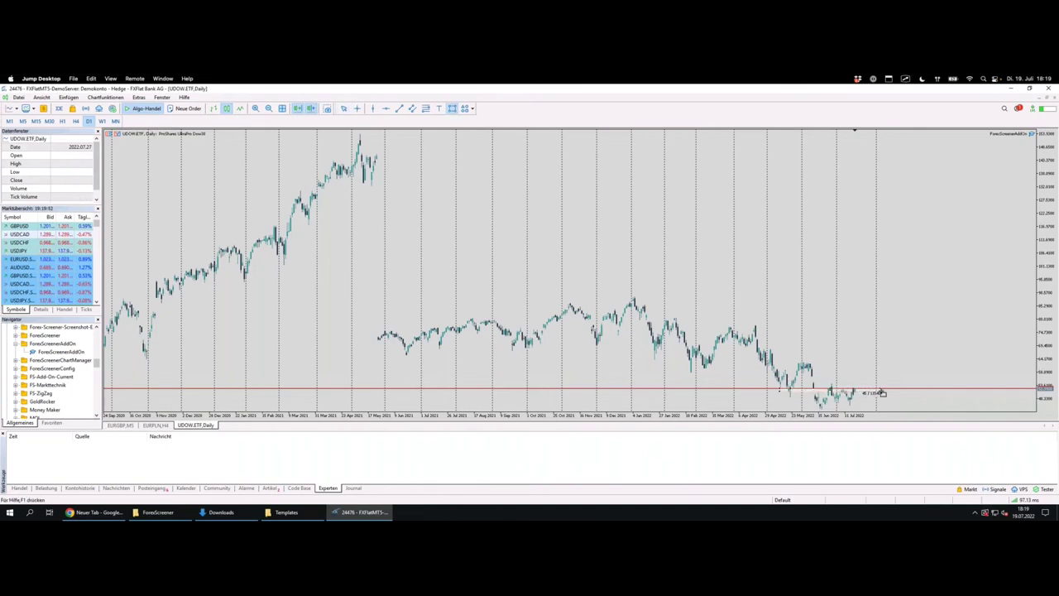
left_click(884, 392)
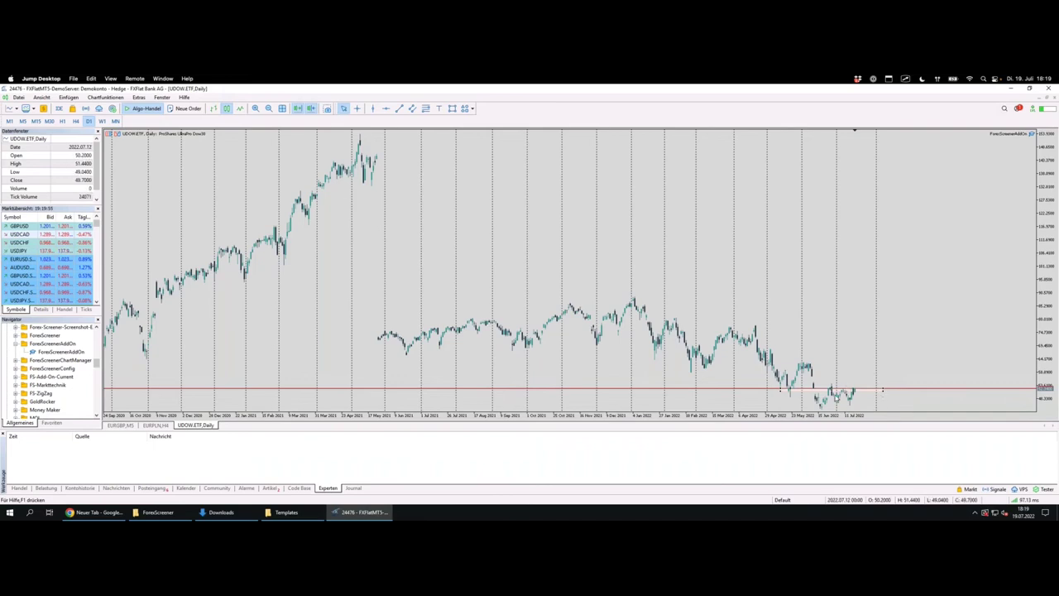
mouse_move(835, 385)
left_mouse_down()
mouse_move(830, 395)
mouse_move(837, 387)
left_mouse_up()
key("plus")
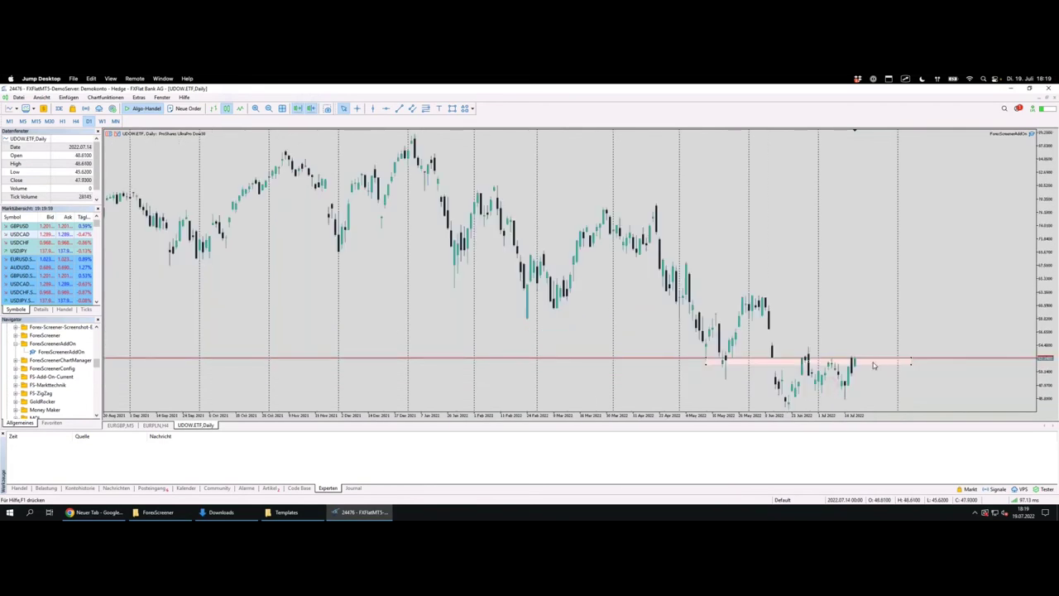
key("plus")
key("minus")
Step: Examine the price touches at the rectangle zone, the possible downward move from it and the preceding downtrend on the daily chart
left_click(831, 361)
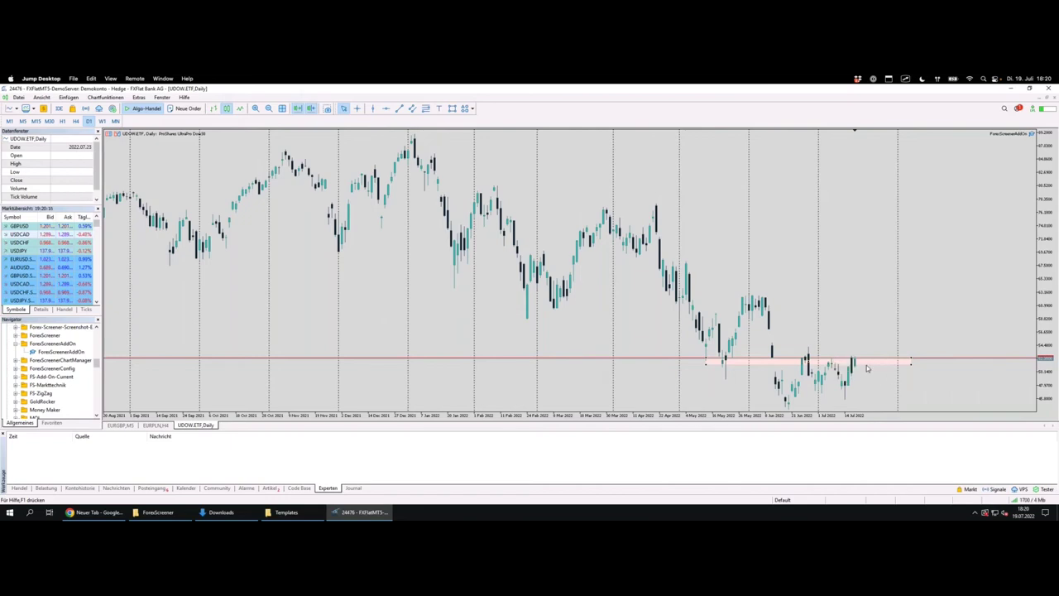
left_click(853, 367)
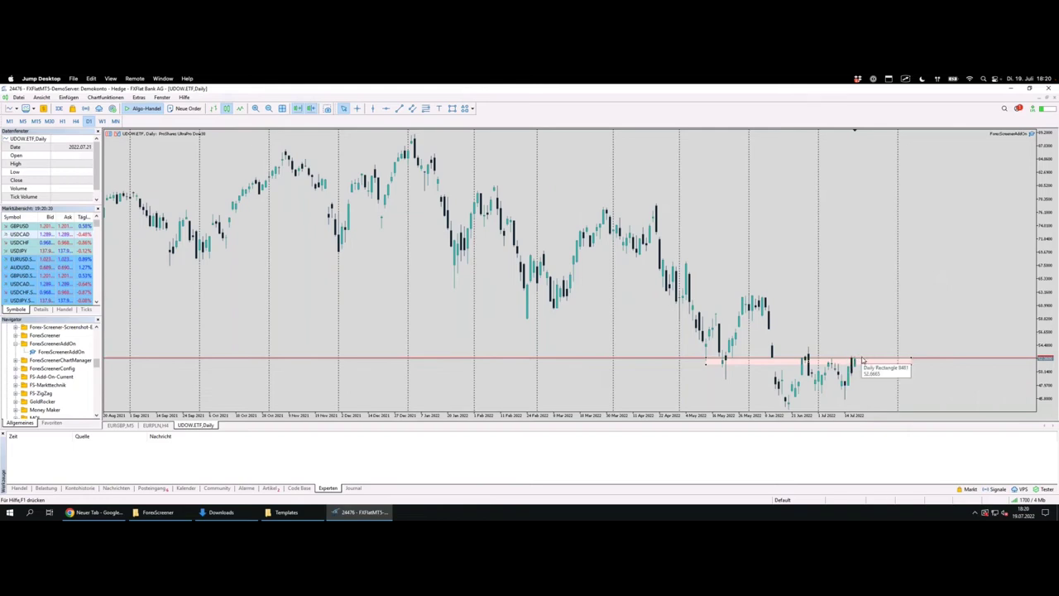
left_click(853, 364)
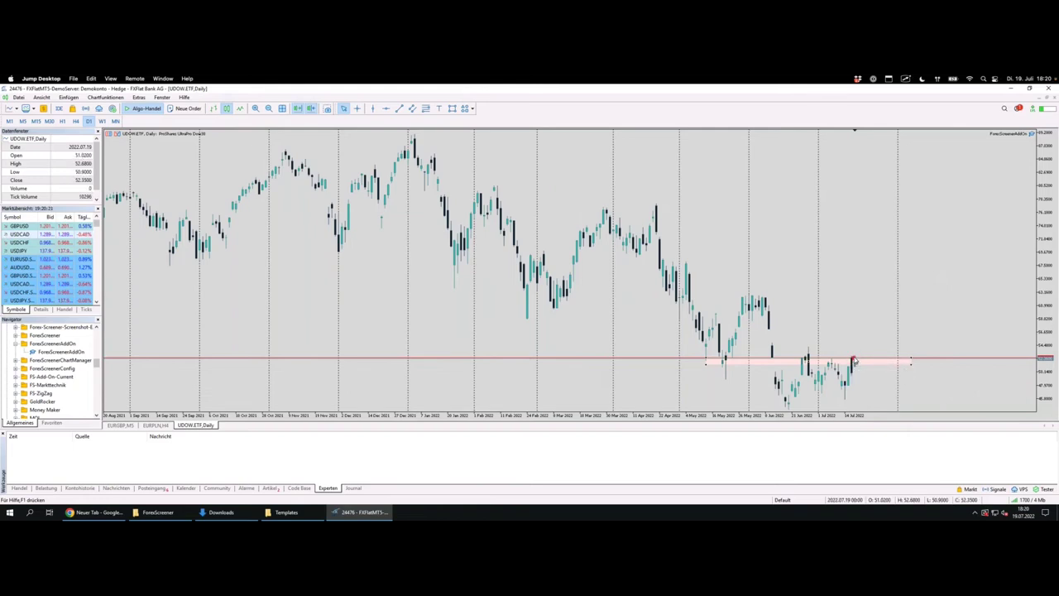
left_click(852, 361)
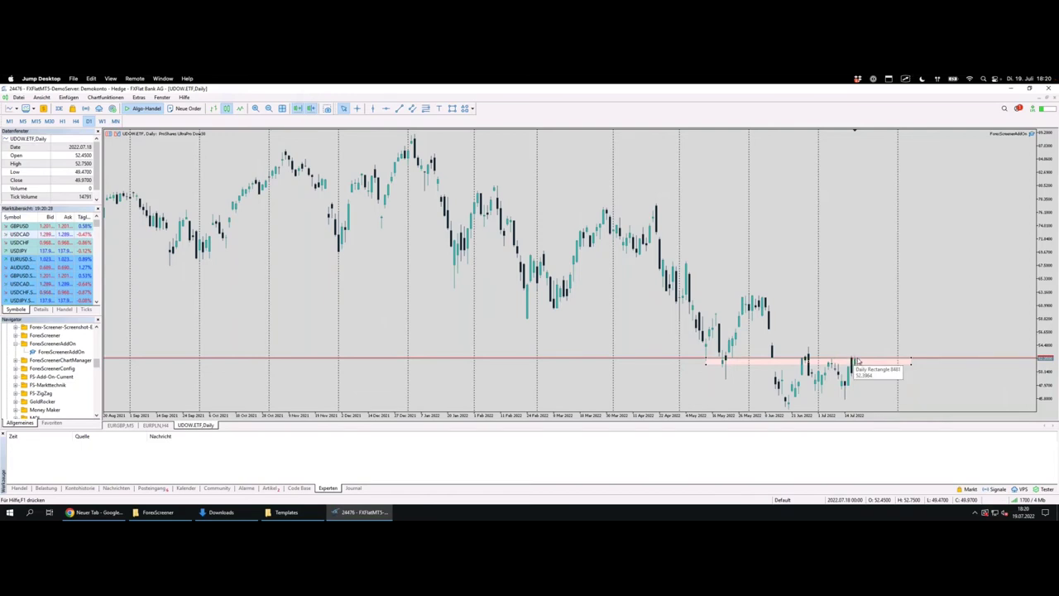
left_click_drag(712, 362, 913, 362)
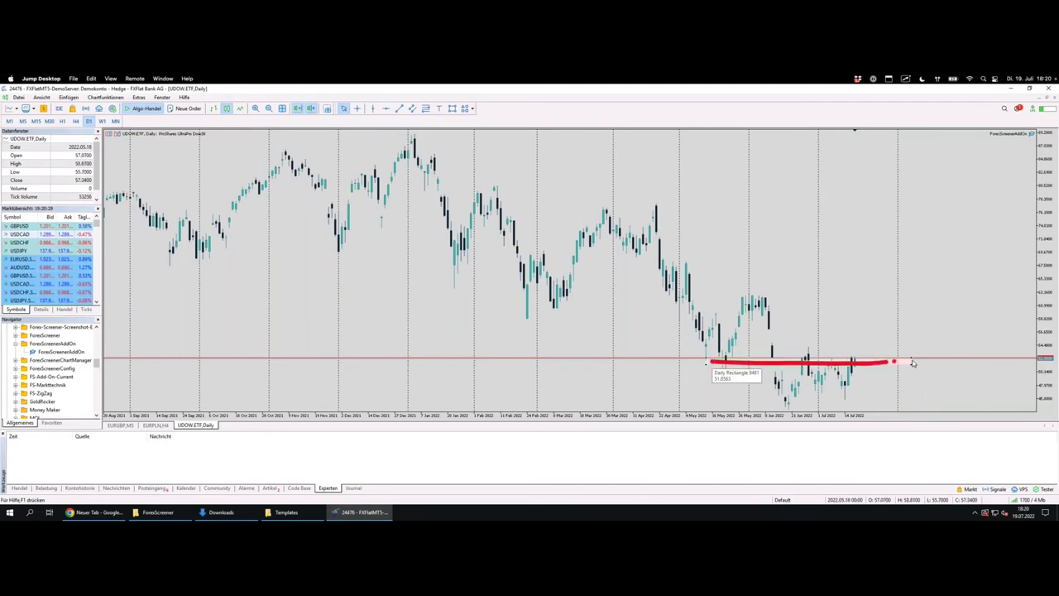
left_click(854, 362)
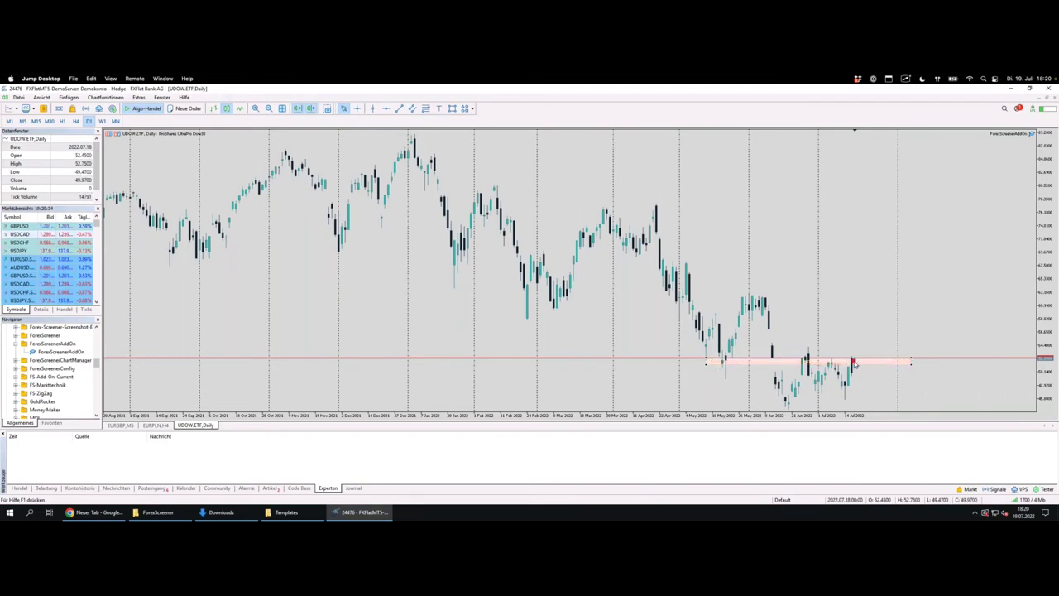
left_click_drag(854, 363, 882, 407)
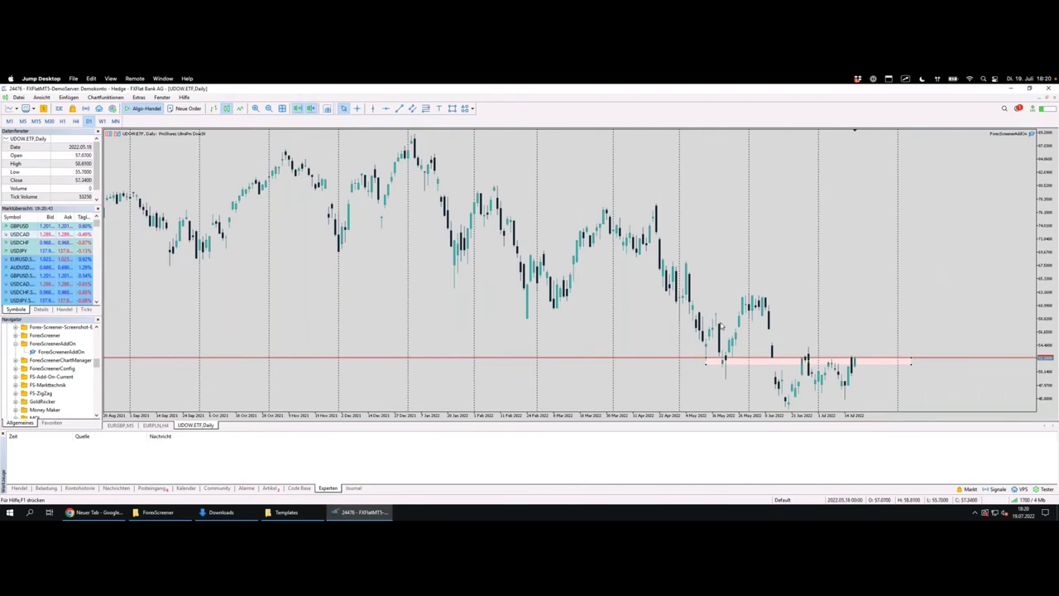
mouse_move(606, 213)
left_mouse_down()
mouse_move(715, 373)
mouse_move(725, 354)
mouse_move(766, 335)
mouse_move(797, 403)
left_mouse_up()
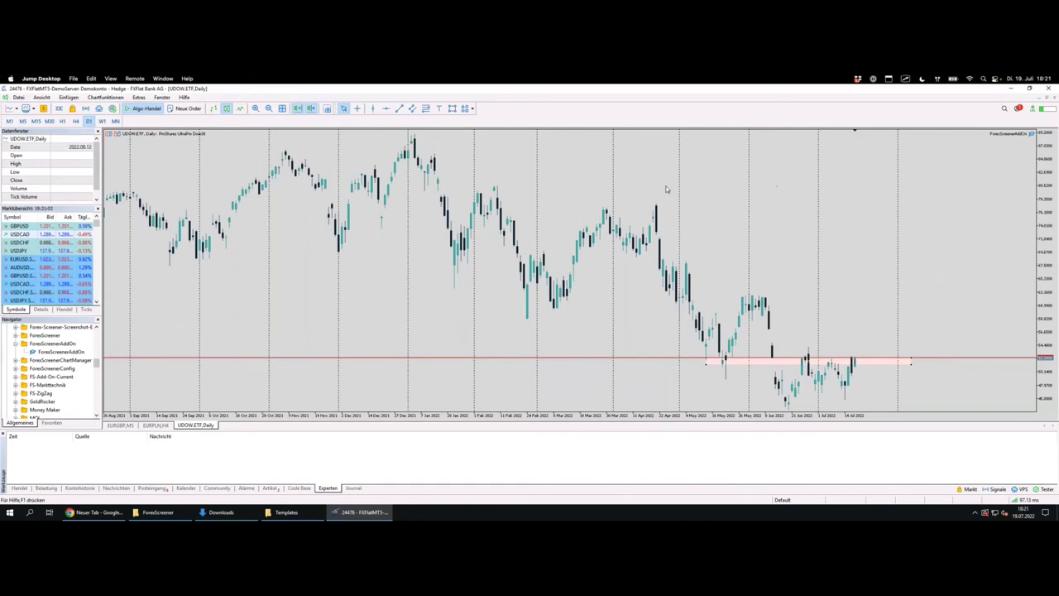
Step: Switch back to the Forex-Screener results in Chrome
key("ctrl+Left")
key("ctrl+Left")
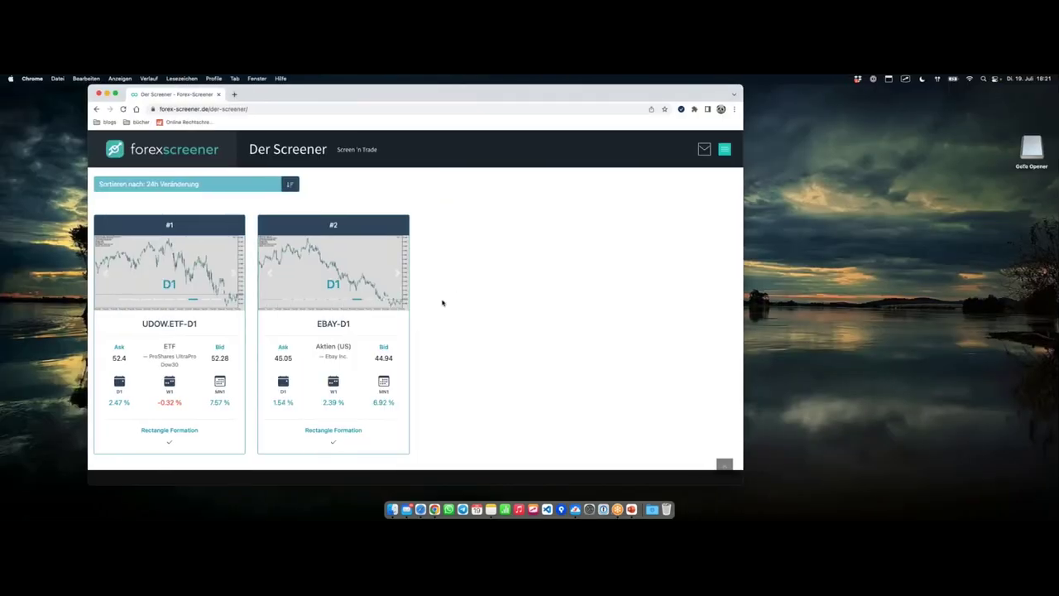
Step: Switch to the MetaTrader window and load the EBAY symbol into the daily chart
key("ctrl+Right")
key("ctrl+Right")
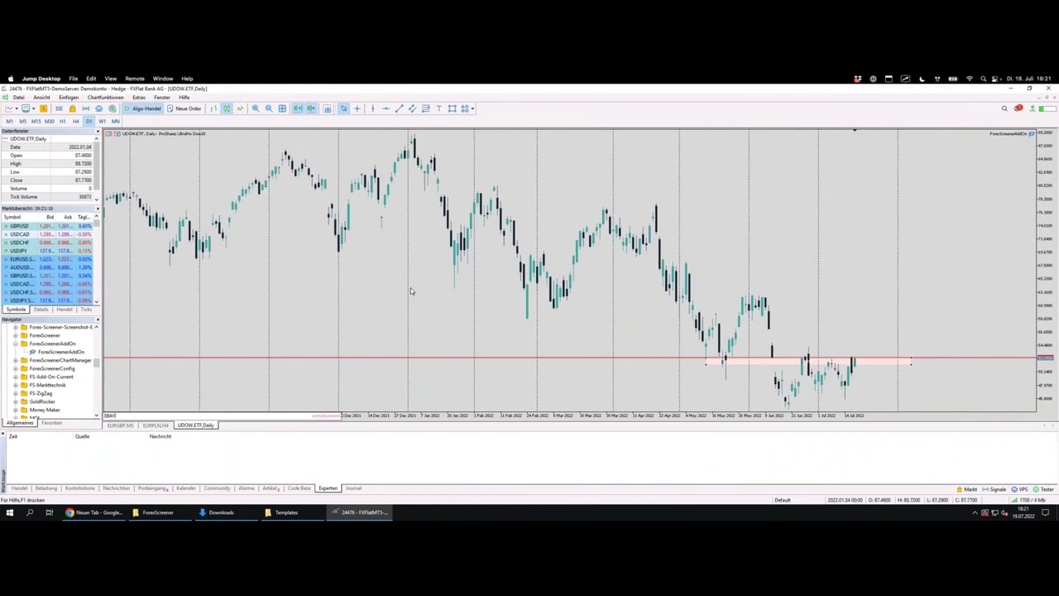
type("EBAY")
key("Return")
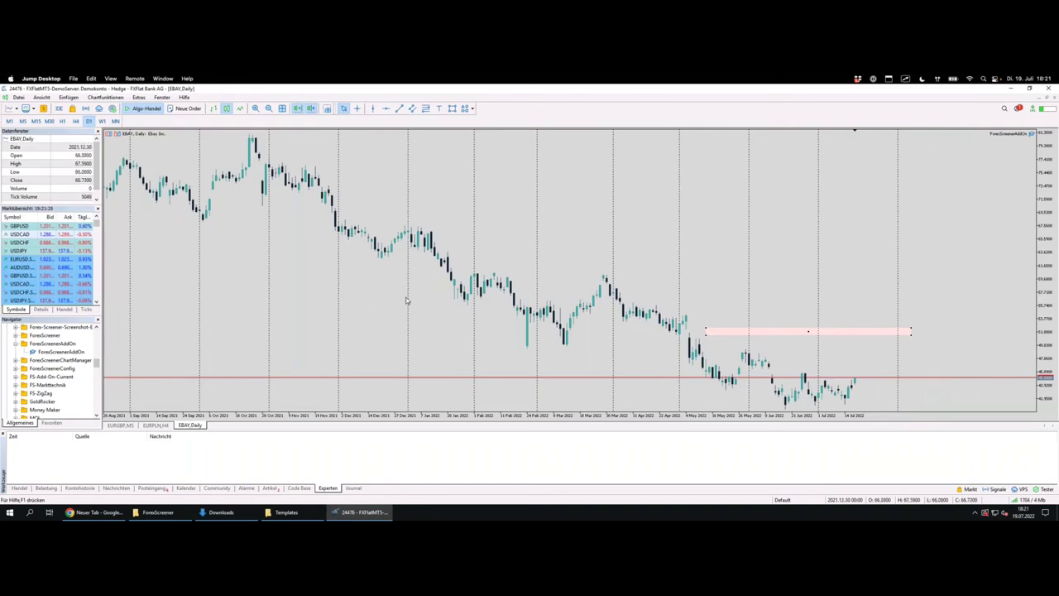
Step: Return to the screener in Chrome and set the Rectangle Formation filter to Kurs an Unterseite
key("ctrl+Left")
key("ctrl+Left")
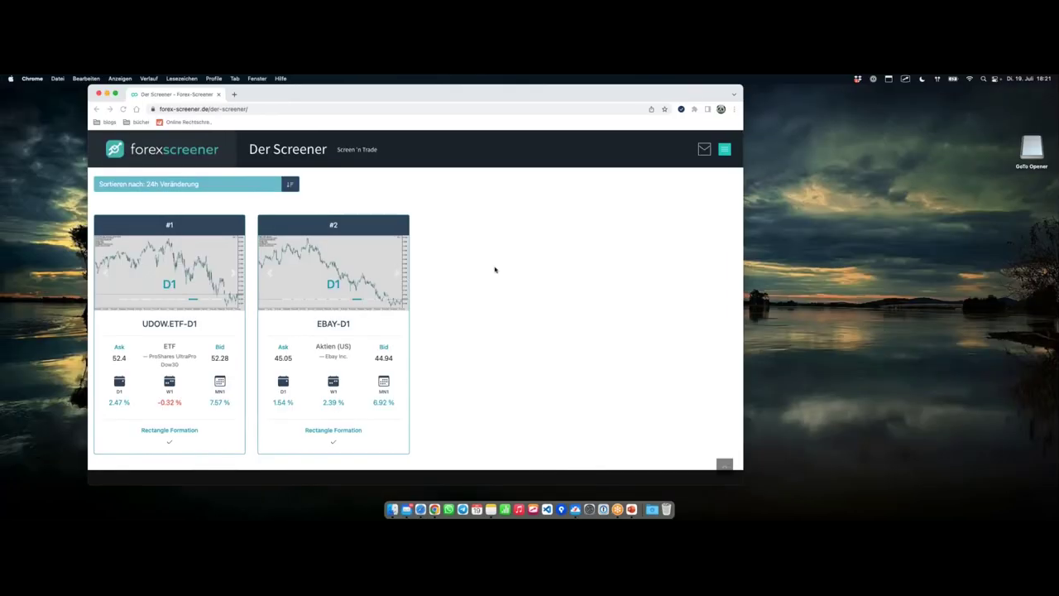
scroll(493, 269, "up", 5)
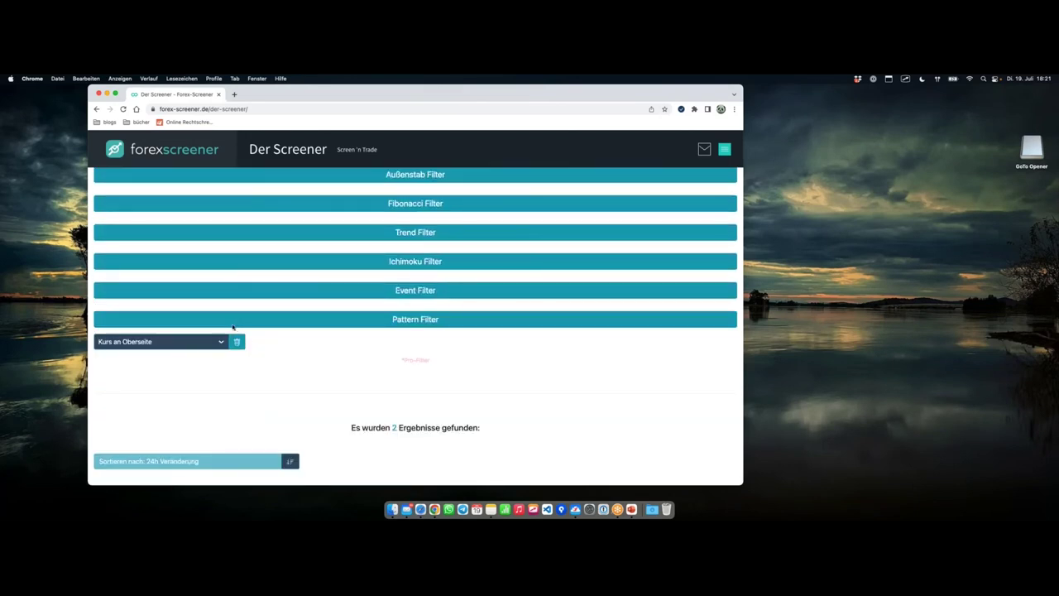
left_click(202, 343)
left_click(166, 379)
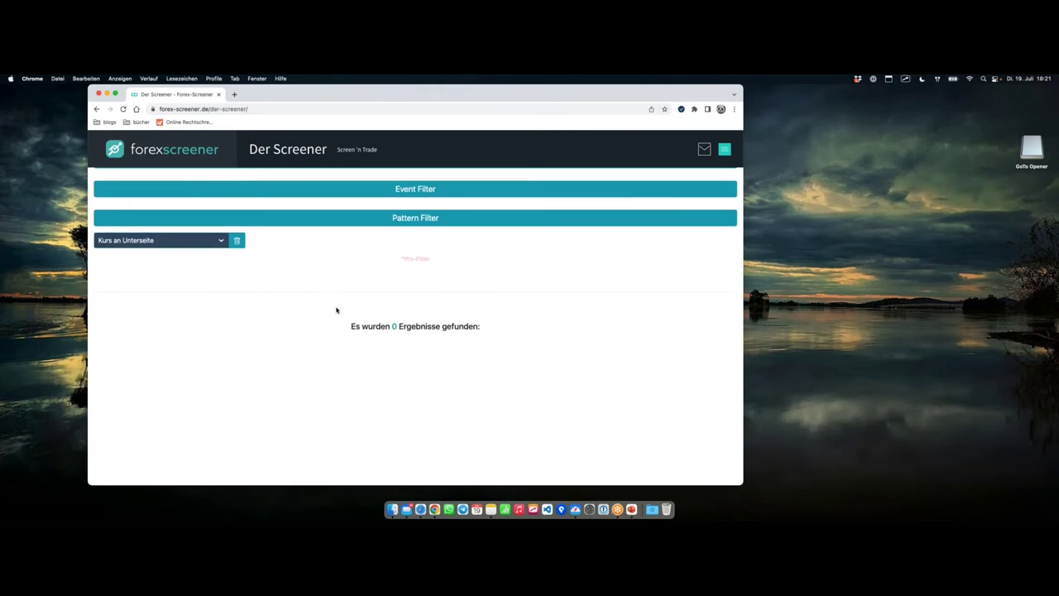
Step: Remove the Kurs an Unterseite setting from the Rectangle Formation filter and glance at the Chart Patterns slide
left_click_drag(348, 332, 478, 333)
left_click(238, 241)
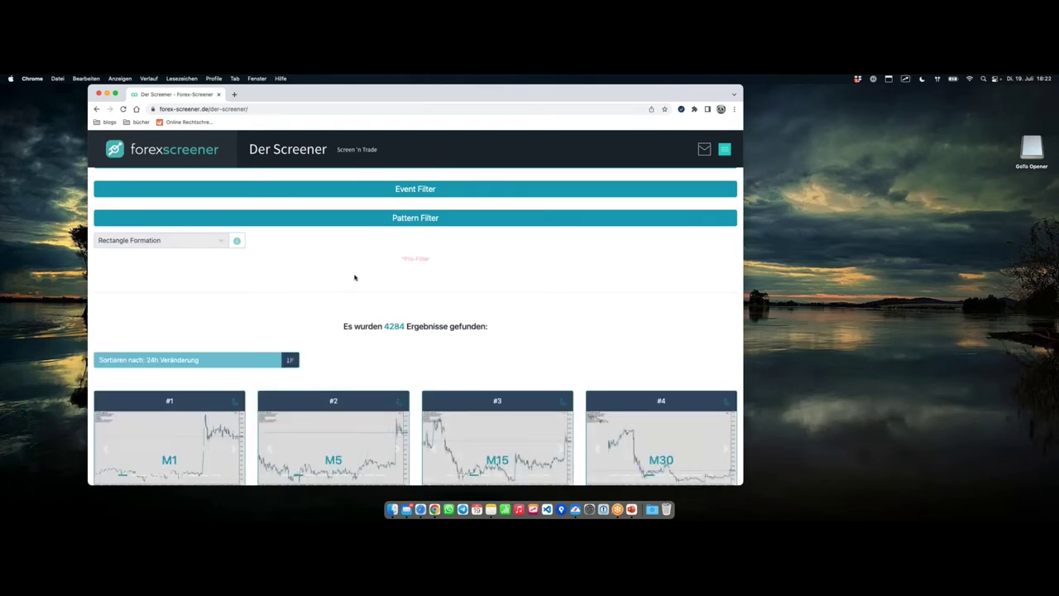
key("ctrl+Right")
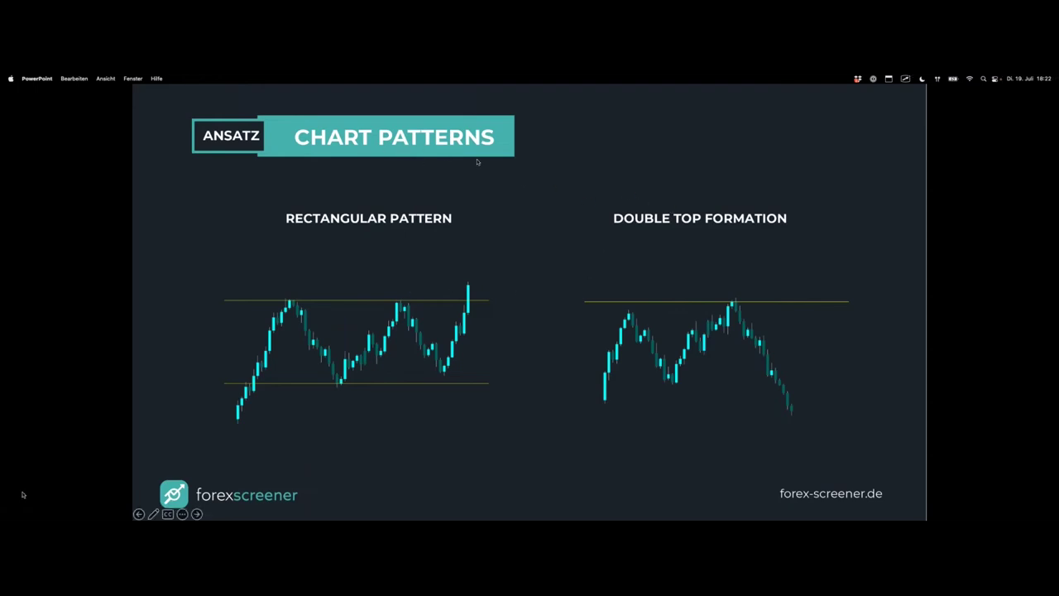
key("ctrl+Left")
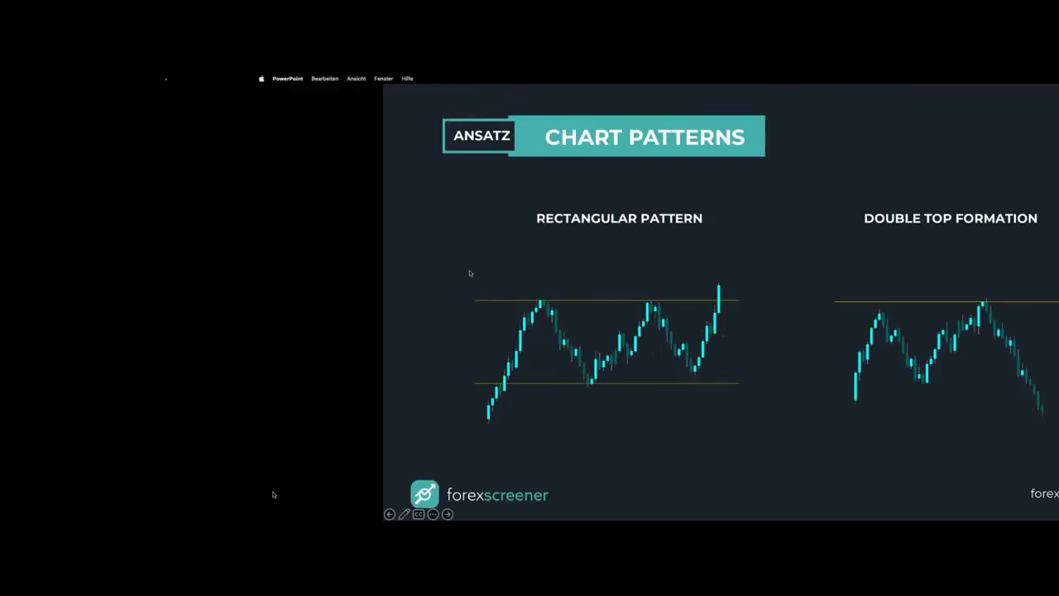
Step: Clear the filter search term "rec" and bring the complete Pattern Filter section into view
scroll(393, 277, "up", 5)
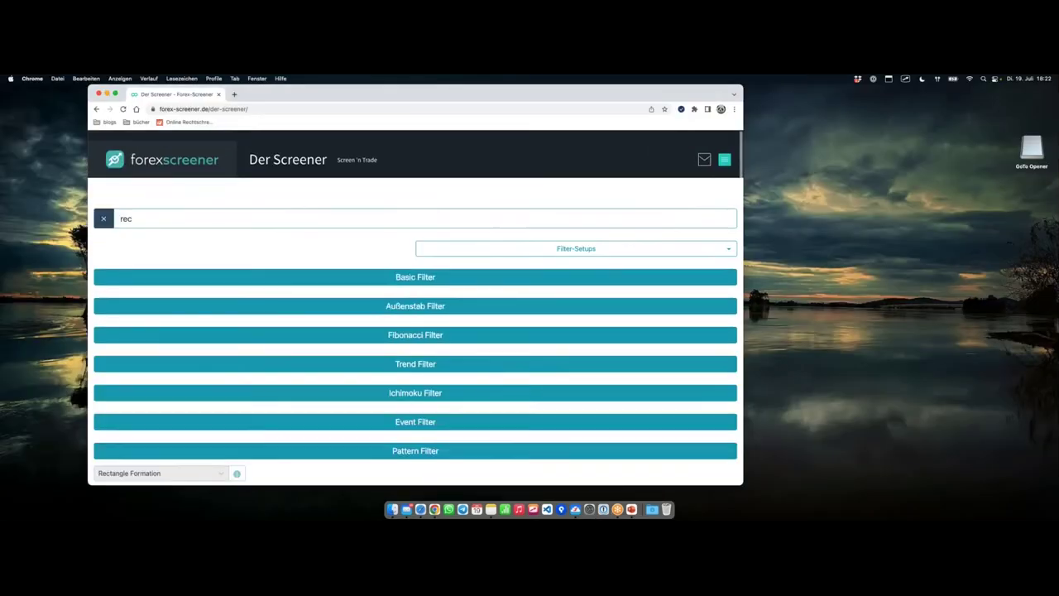
left_click(215, 266)
scroll(398, 264, "down", 10)
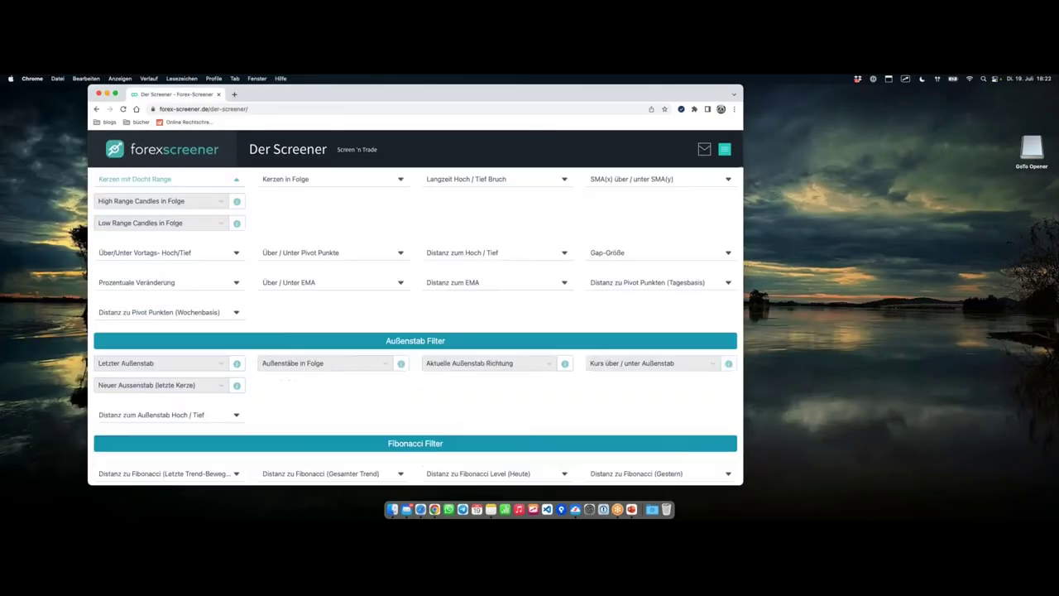
mouse_move(400, 265)
left_mouse_down()
mouse_move(459, 262)
mouse_move(437, 249)
mouse_move(355, 243)
mouse_move(415, 262)
mouse_move(429, 290)
mouse_move(576, 292)
mouse_move(583, 280)
mouse_move(583, 264)
mouse_move(414, 266)
left_mouse_up()
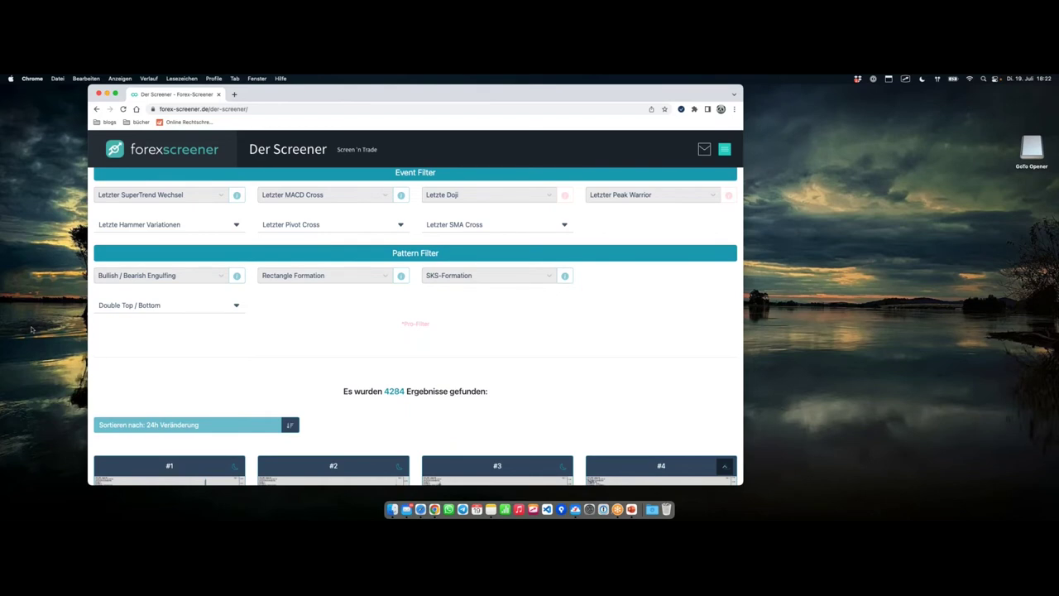
Step: Set the SKS-Formation pattern filter to SKS-Formation and view the matching markets
left_click(472, 276)
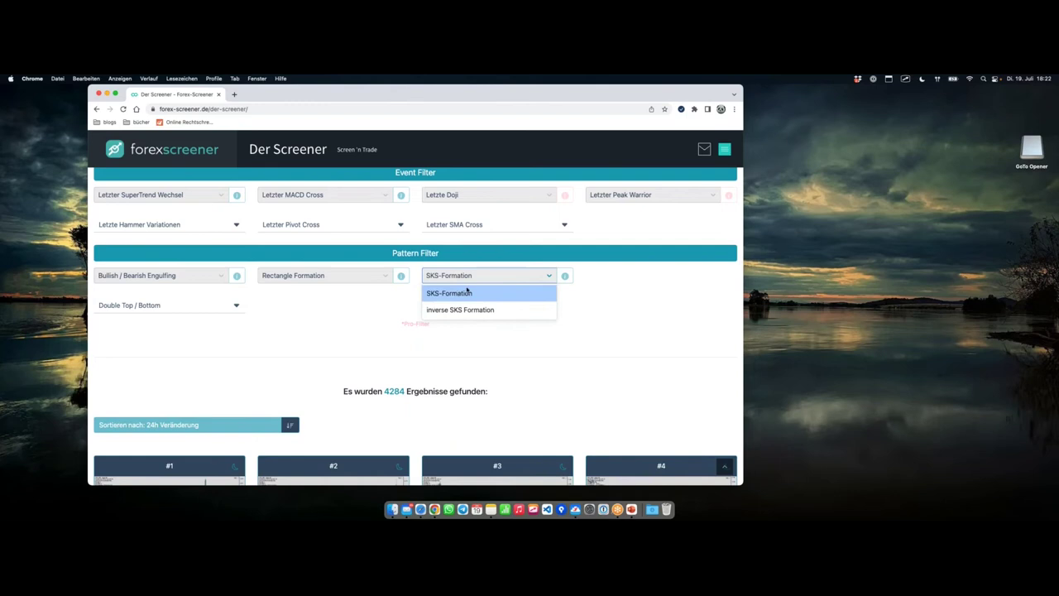
left_click(482, 293)
scroll(596, 265, "down", 3)
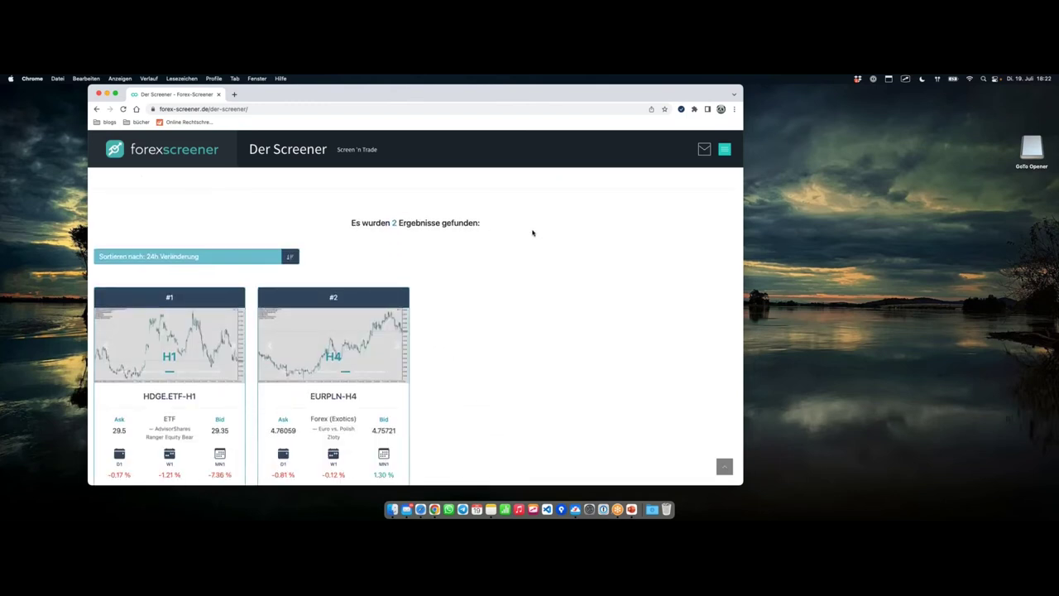
scroll(501, 240, "down", 2)
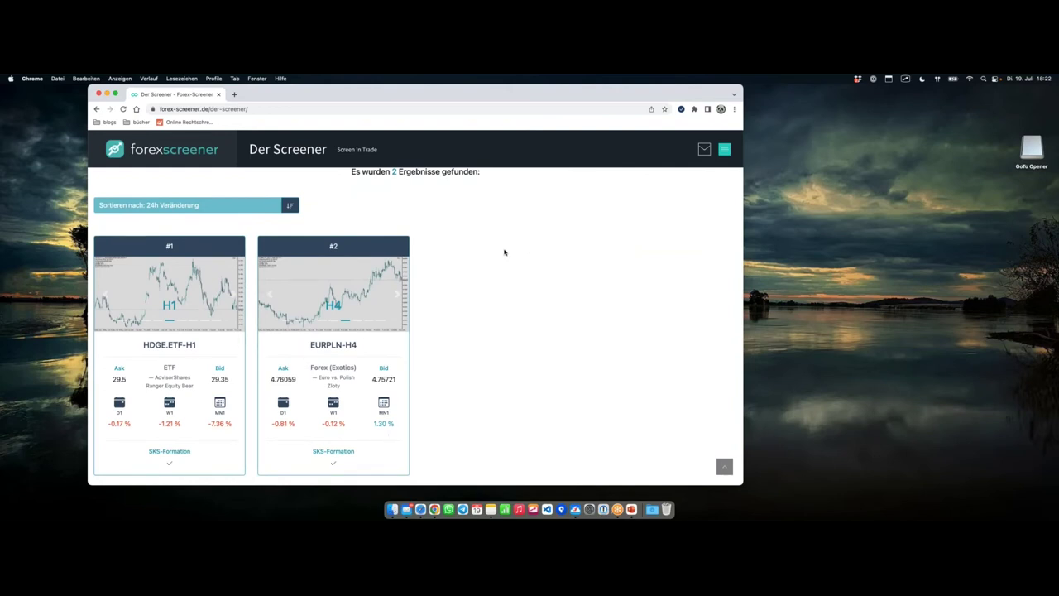
Step: Mark the formations on the HDGE.ETF-H1 and EURPLN-H4 previews and open the EURPLN-H4 chart in MetaTrader
mouse_move(383, 353)
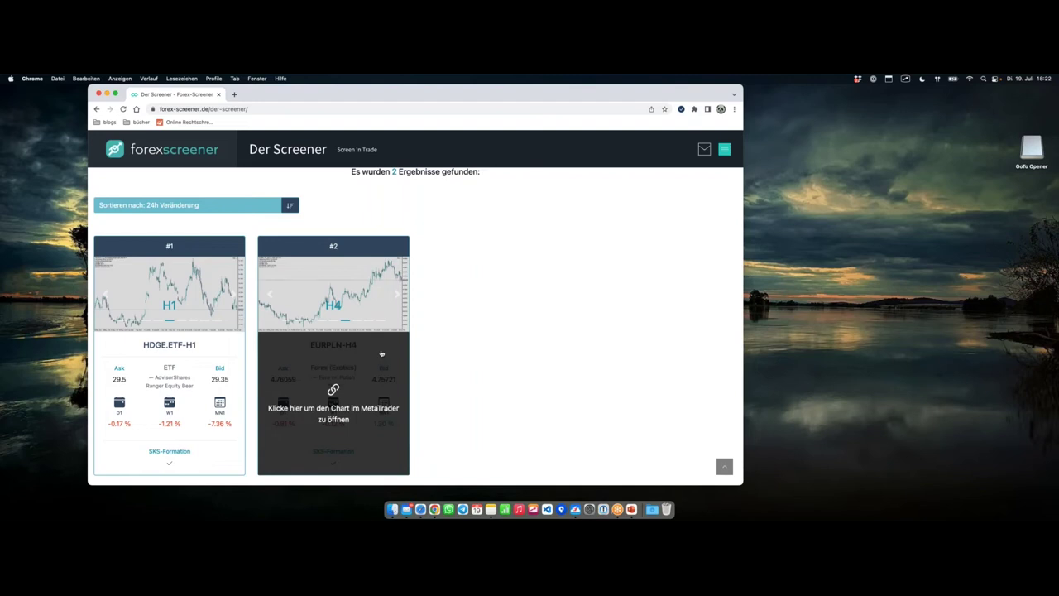
scroll(482, 312, "down", 1)
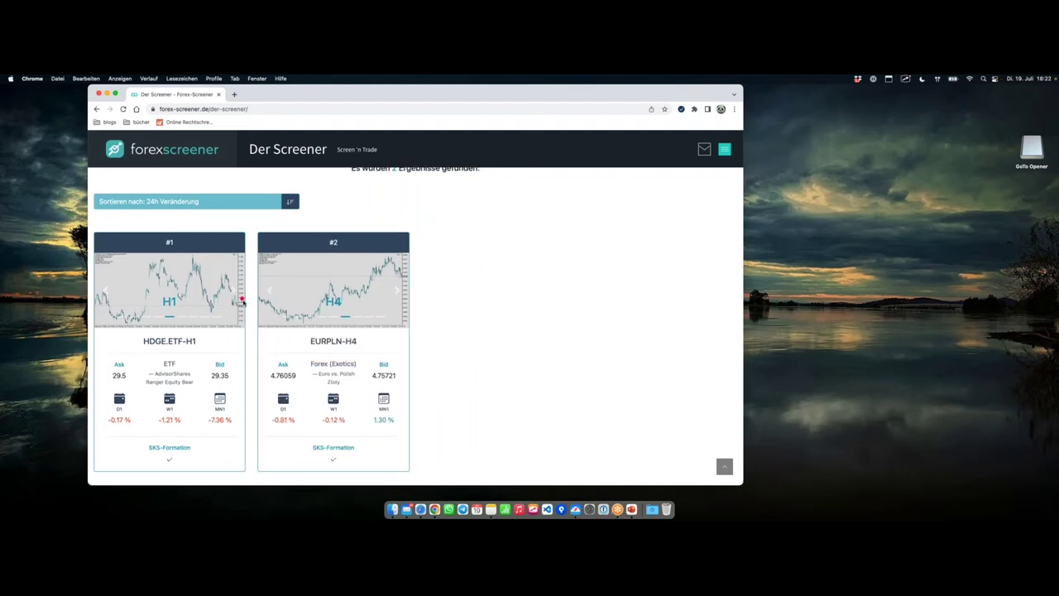
mouse_move(242, 305)
left_mouse_down()
mouse_move(226, 315)
mouse_move(240, 313)
mouse_move(246, 291)
mouse_move(222, 306)
left_mouse_up()
mouse_move(374, 281)
left_mouse_down()
mouse_move(401, 248)
mouse_move(394, 281)
left_mouse_up()
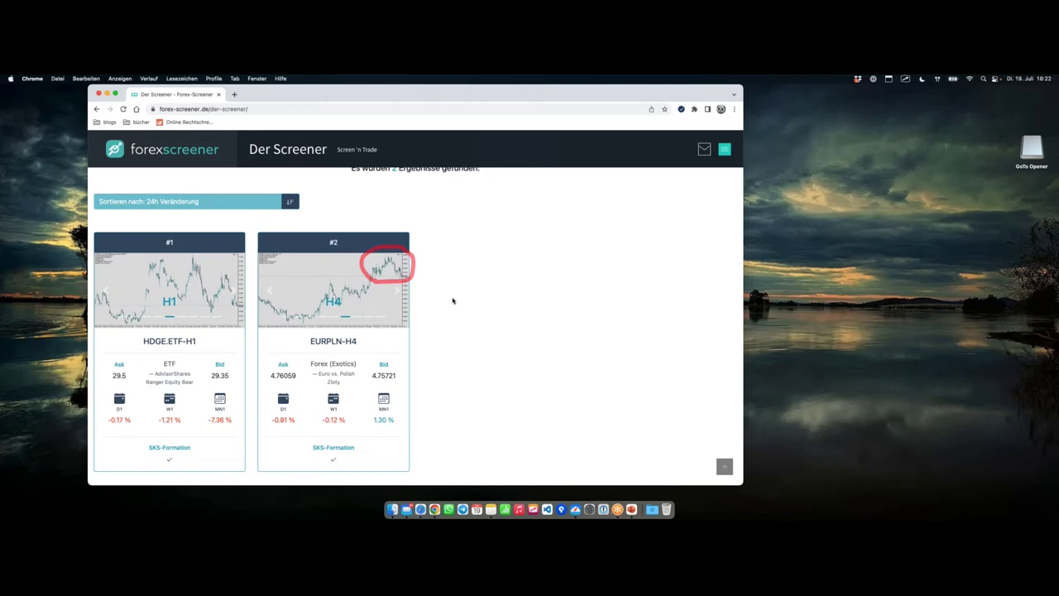
left_click(368, 361)
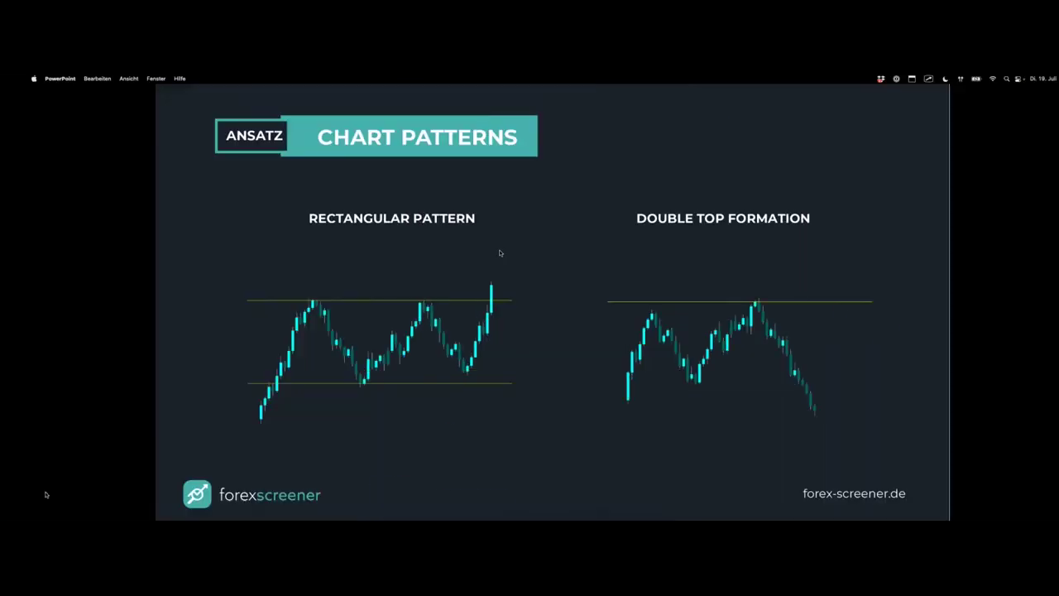
key("ctrl+Right")
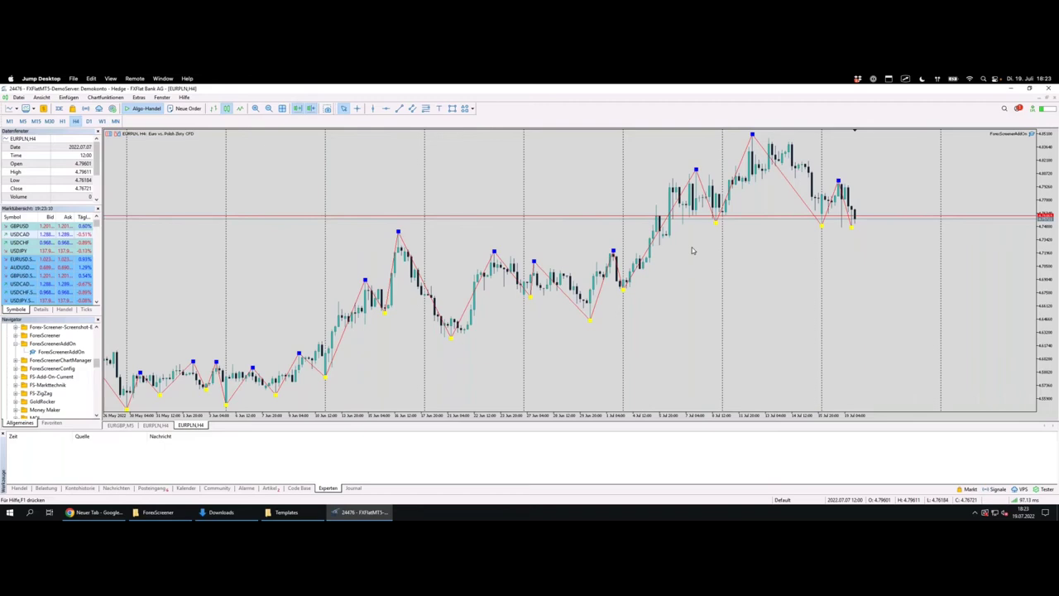
Step: Trace the latest EURPLN upswing and draw a thin horizontal rectangle just below the current price, from mid-June 2022 to beyond the latest candle
scroll(693, 250, "down", 1)
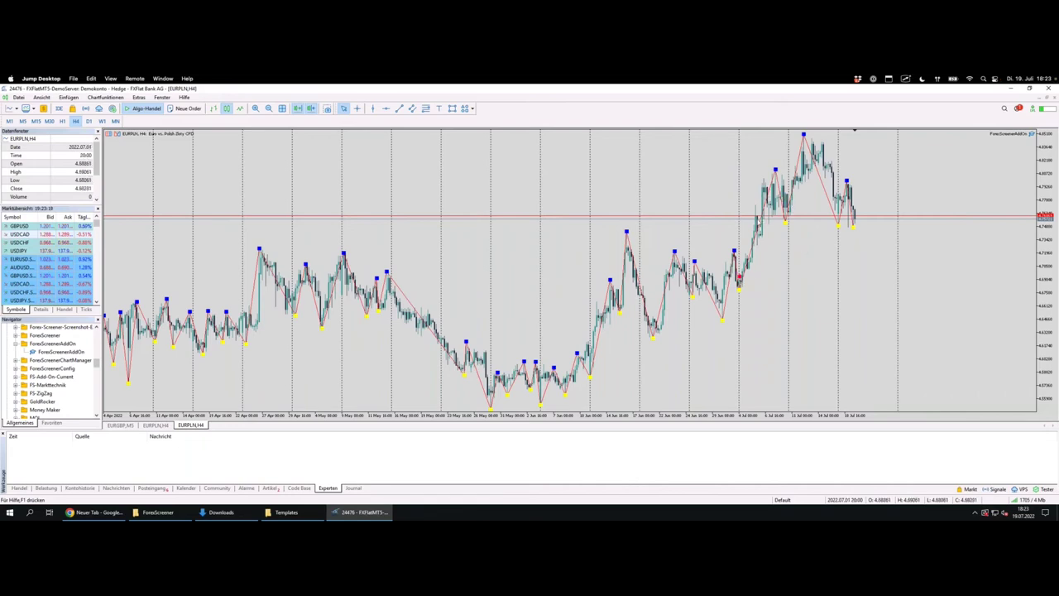
left_click_drag(745, 284, 777, 173)
left_click(452, 109)
left_click_drag(871, 223, 608, 230)
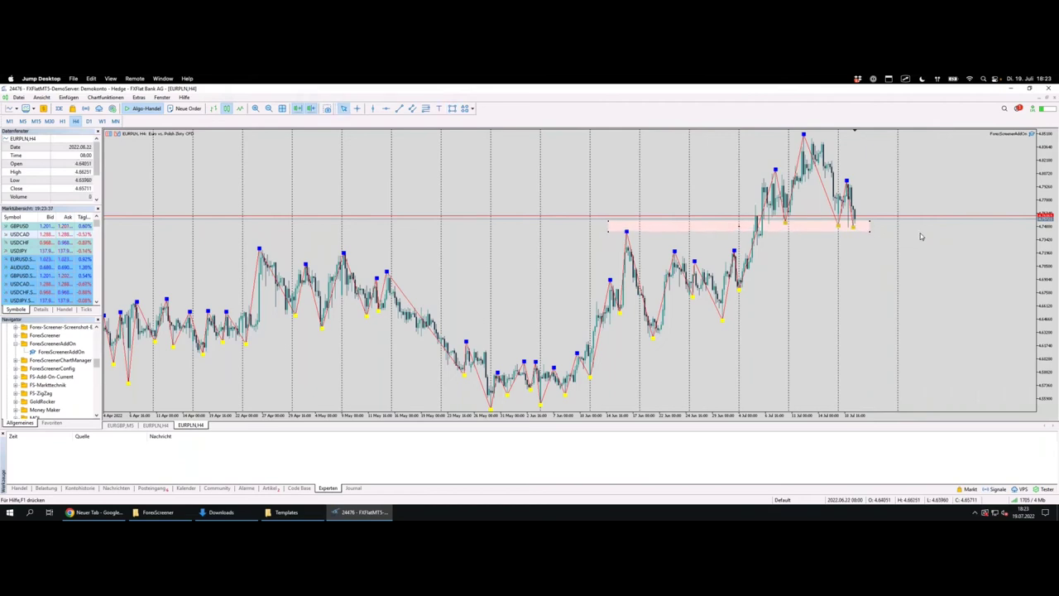
Step: Point out the neckline touches, the head and the downward swing of the SKS formation on the EURPLN H4 chart
left_click(786, 219)
left_click(838, 222)
left_click(854, 222)
left_click(805, 135)
left_click_drag(785, 220, 818, 156)
mouse_move(829, 192)
left_mouse_down()
mouse_move(837, 226)
mouse_move(844, 176)
mouse_move(880, 278)
left_mouse_up()
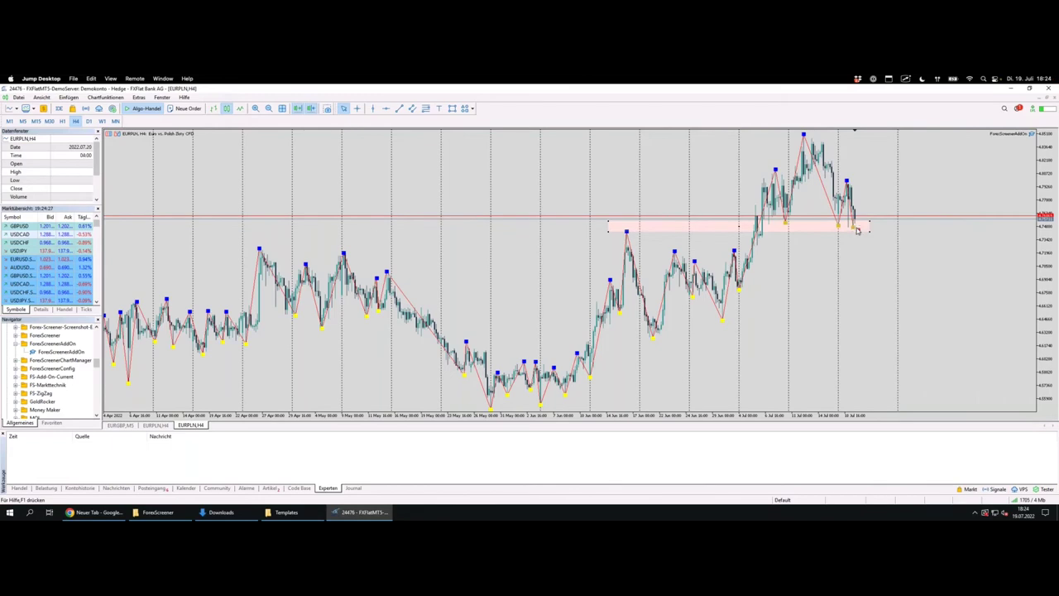
Step: Mark the current price at the rectangle zone and the possible upward and downward moves from it
mouse_move(855, 230)
left_mouse_down()
mouse_move(868, 285)
mouse_move(887, 228)
left_mouse_up()
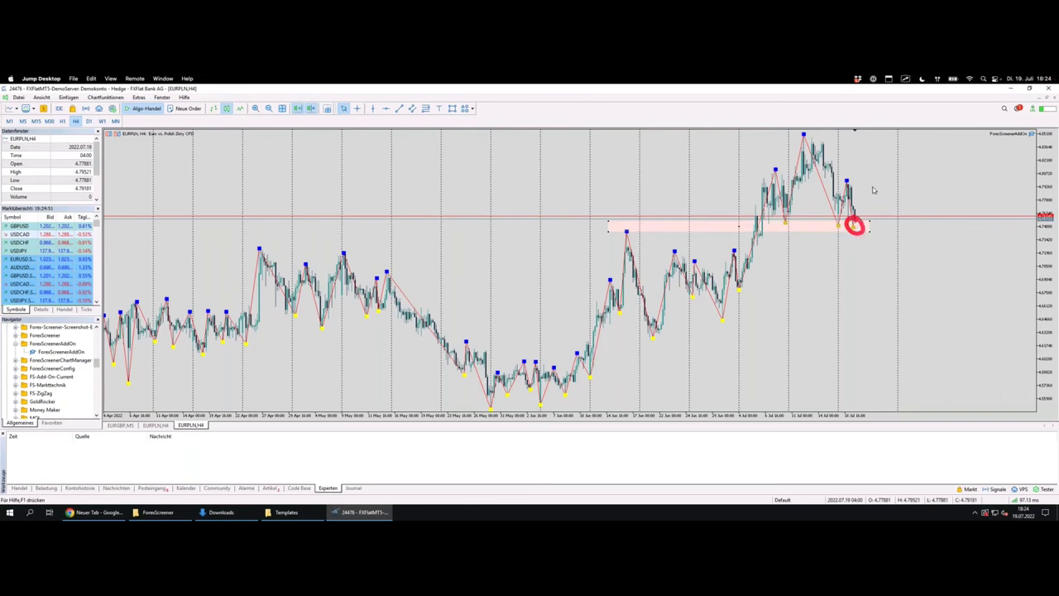
mouse_move(858, 229)
left_mouse_down()
mouse_move(897, 159)
mouse_move(899, 178)
left_mouse_up()
mouse_move(851, 217)
left_mouse_down()
mouse_move(868, 277)
mouse_move(881, 228)
mouse_move(916, 299)
left_mouse_up()
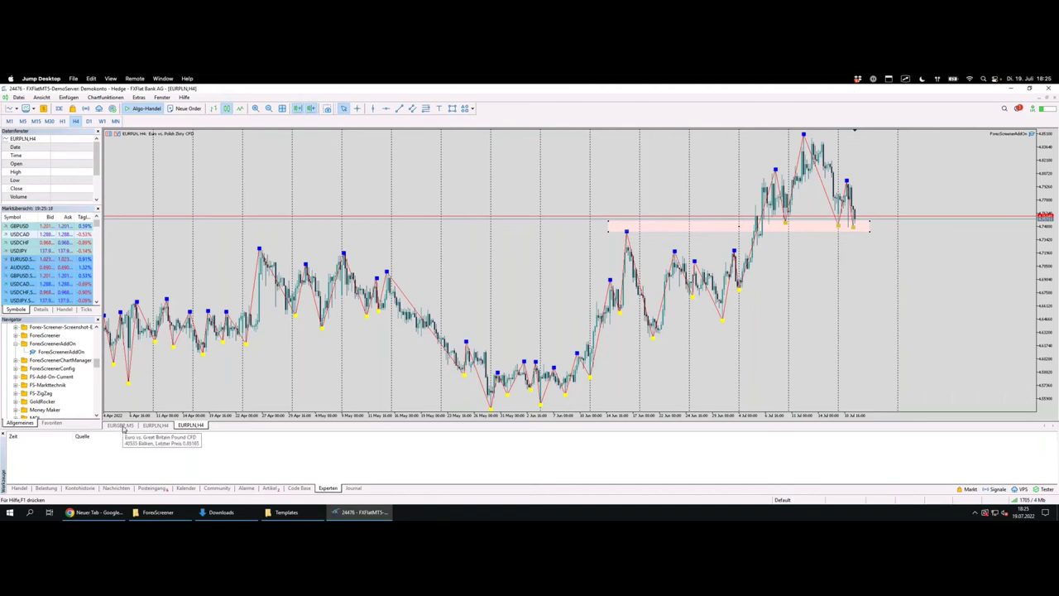
Step: Open the EURGBP chart on the M15 timeframe and trace its recent swings and the possible downward move
left_click(120, 425)
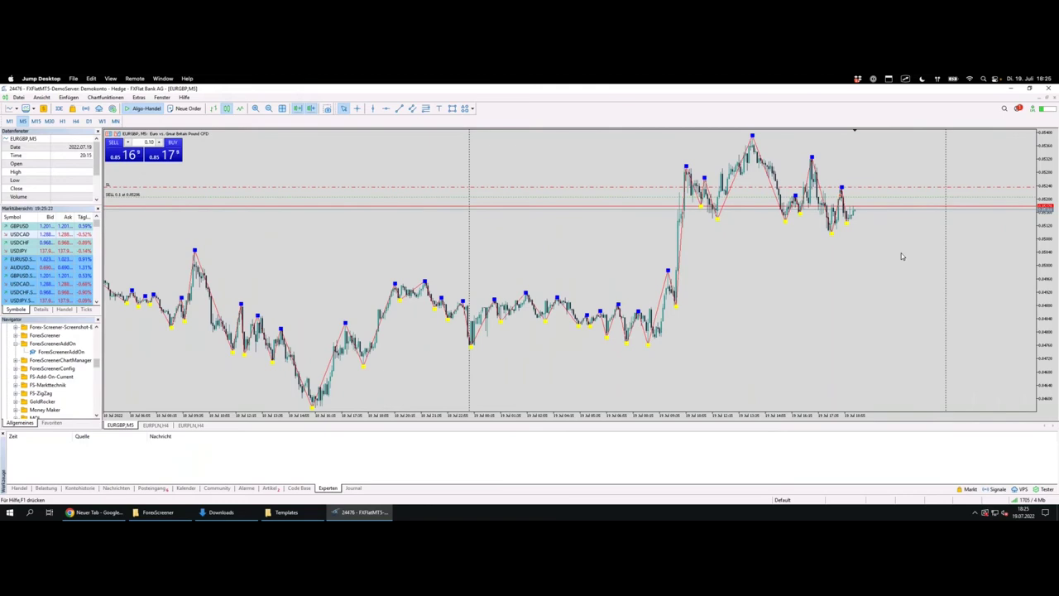
left_click(35, 121)
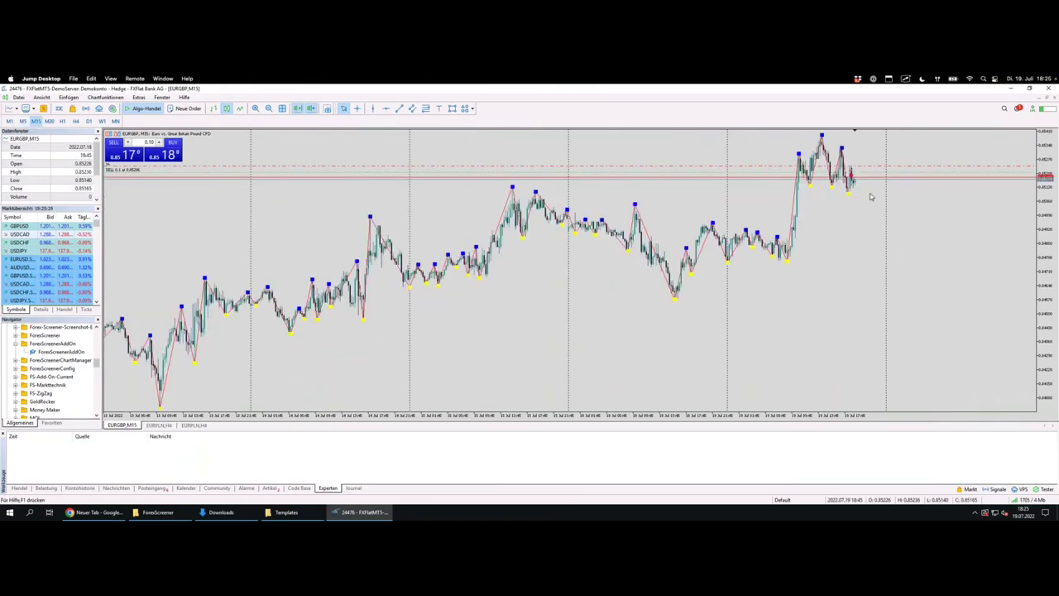
mouse_move(797, 177)
left_mouse_down()
mouse_move(822, 142)
mouse_move(849, 184)
left_mouse_up()
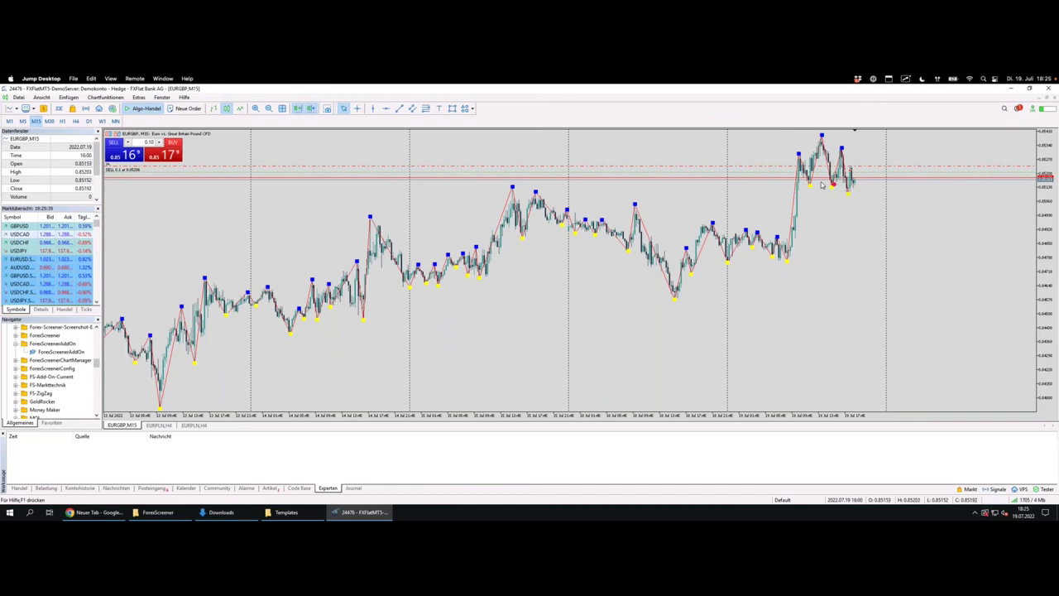
mouse_move(815, 180)
left_mouse_down()
mouse_move(826, 192)
mouse_move(865, 189)
mouse_move(807, 182)
left_mouse_up()
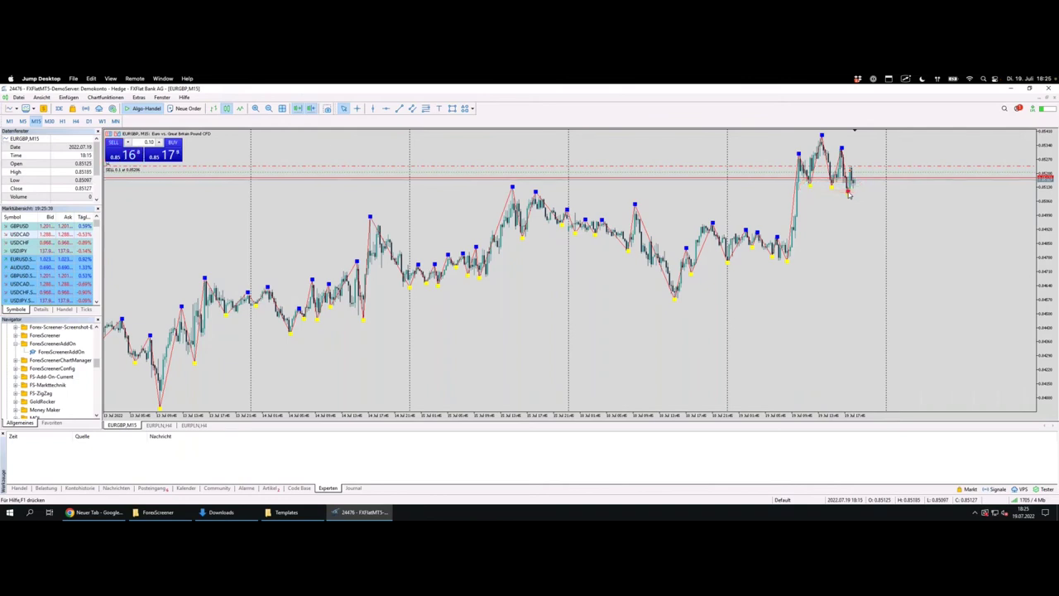
mouse_move(848, 180)
left_mouse_down()
mouse_move(854, 212)
mouse_move(865, 181)
mouse_move(890, 253)
left_mouse_up()
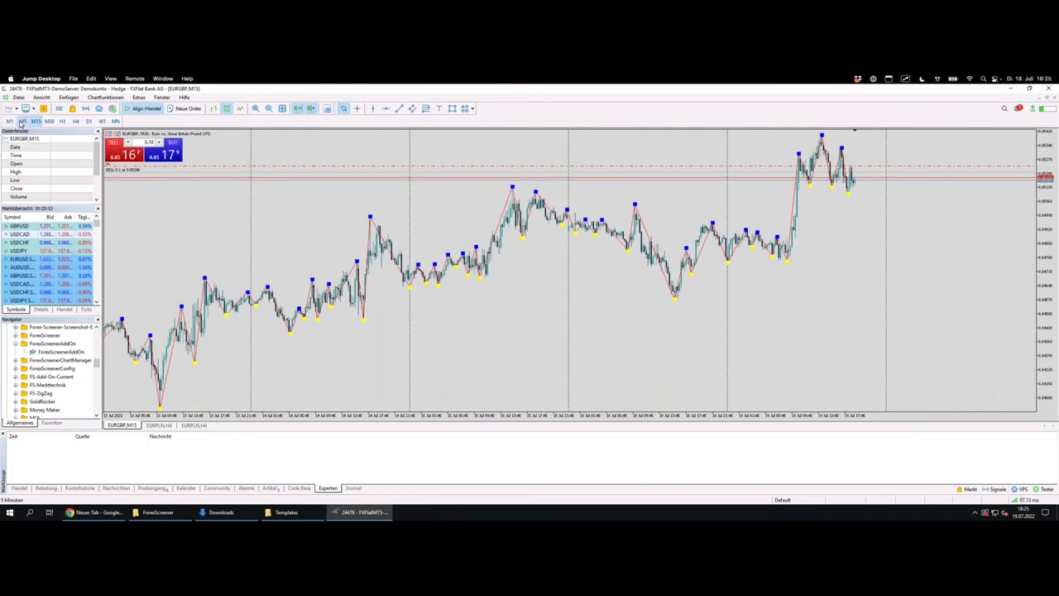
Step: Compare the EURGBP formation on the M5 and M15 timeframes and return to the Chart Patterns slide
left_click(23, 120)
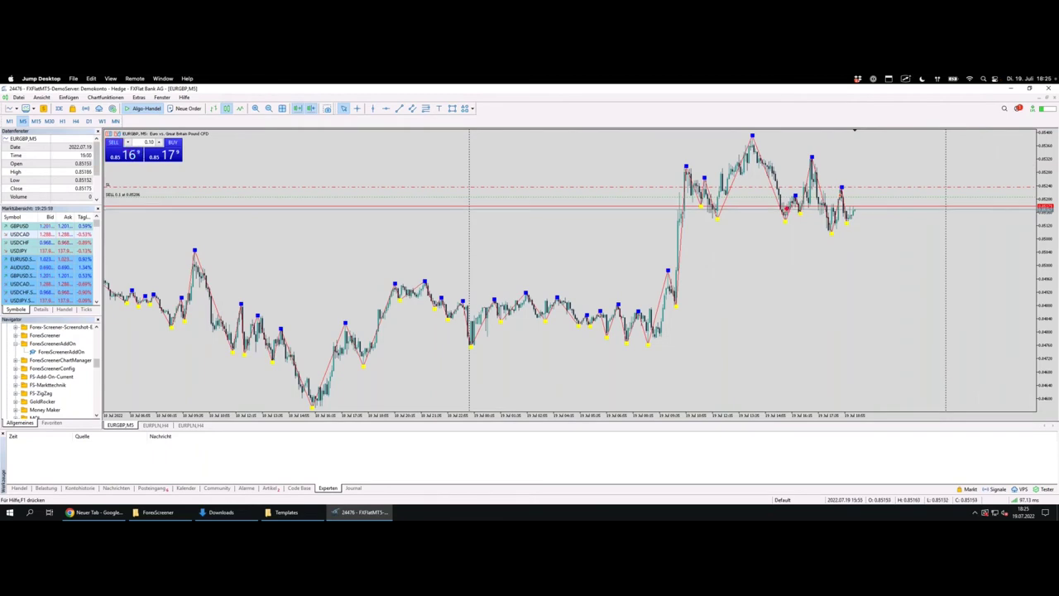
mouse_move(792, 207)
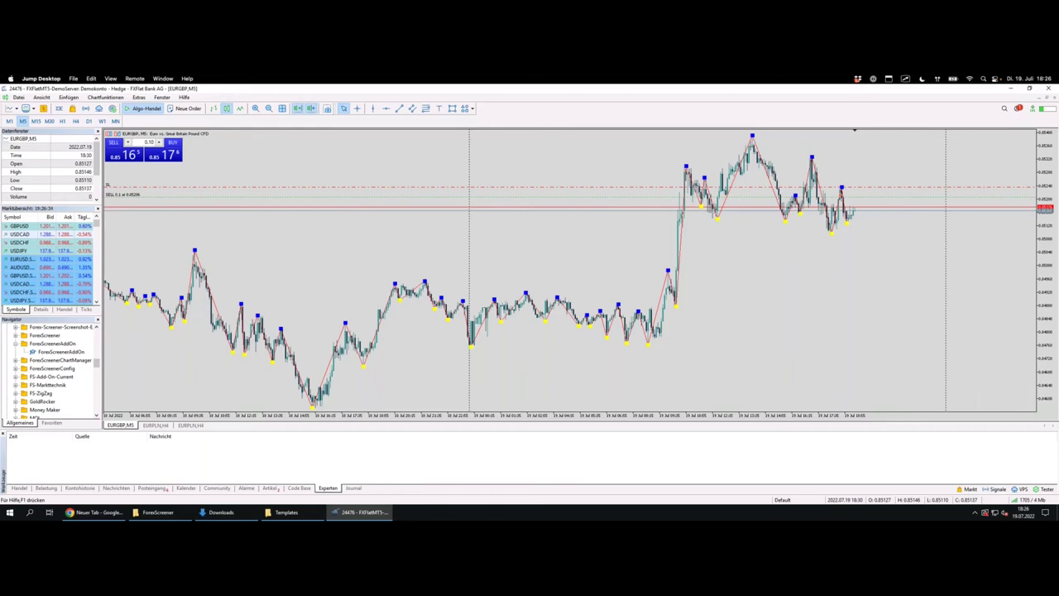
left_click(36, 121)
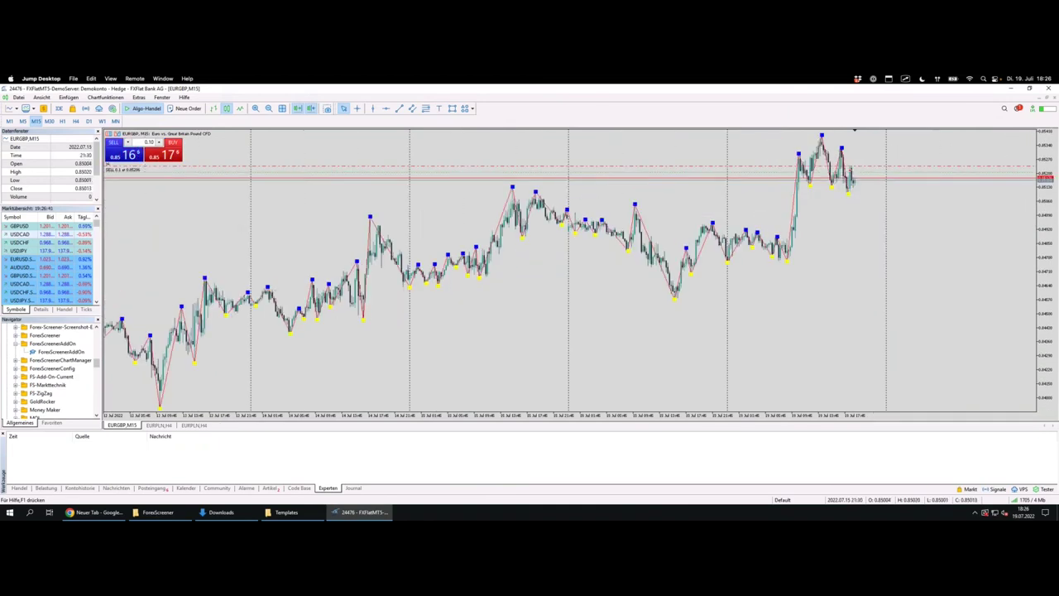
key("ctrl+Left")
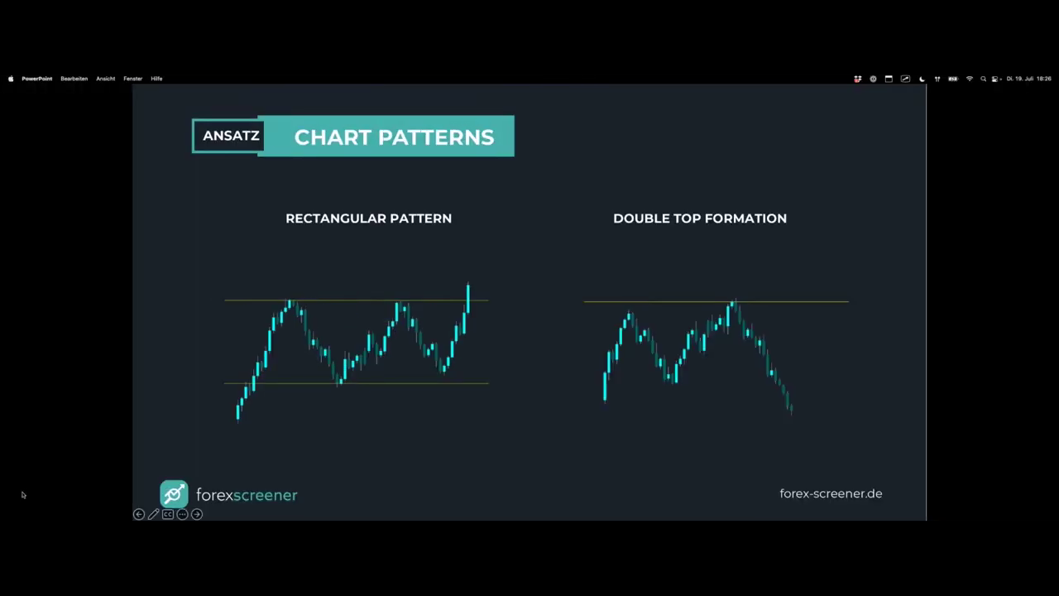
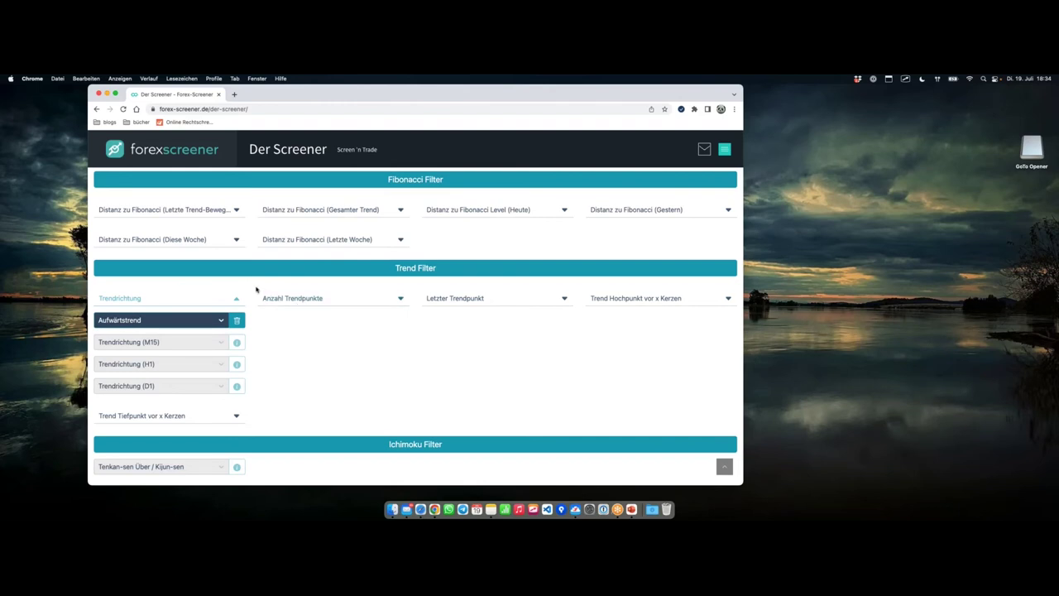
Step: Narrow the uptrend screening to markets with more than eight trend points (Punkte > 8) and bring up the matches
left_click(349, 300)
left_click(361, 320)
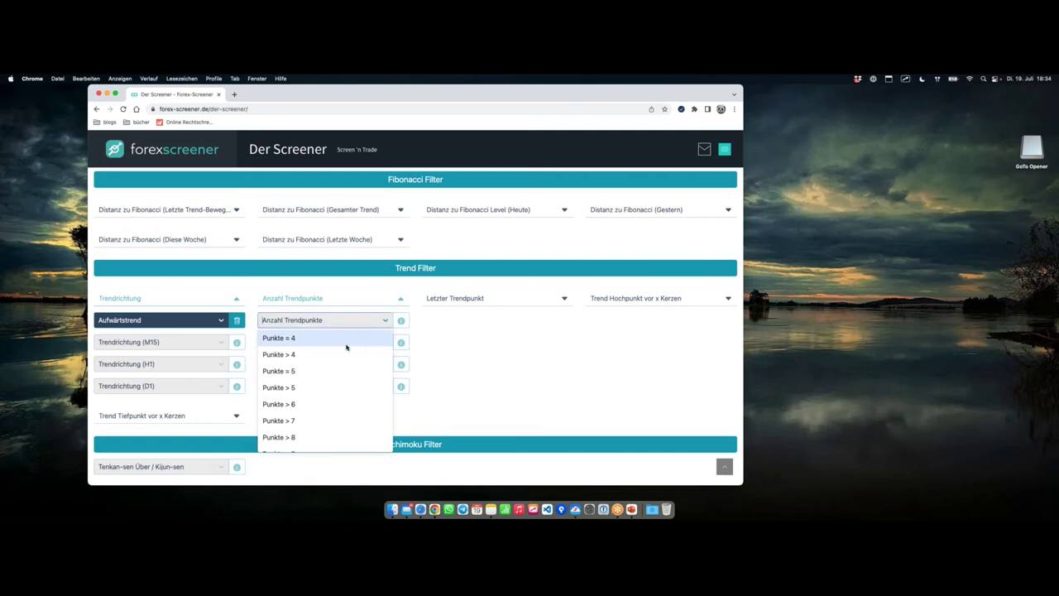
scroll(332, 367, "down", 2)
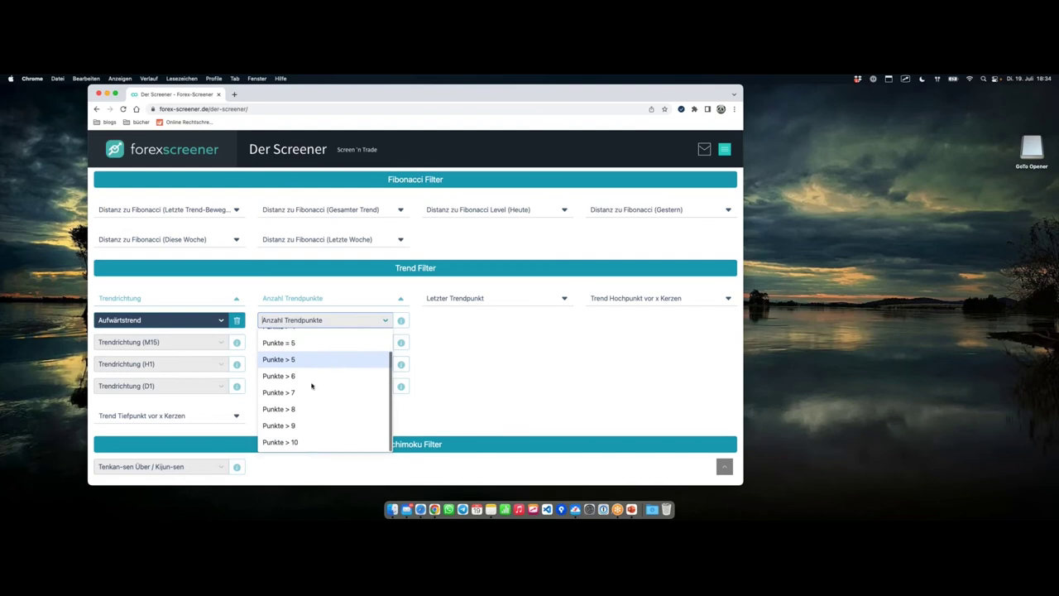
left_click(309, 409)
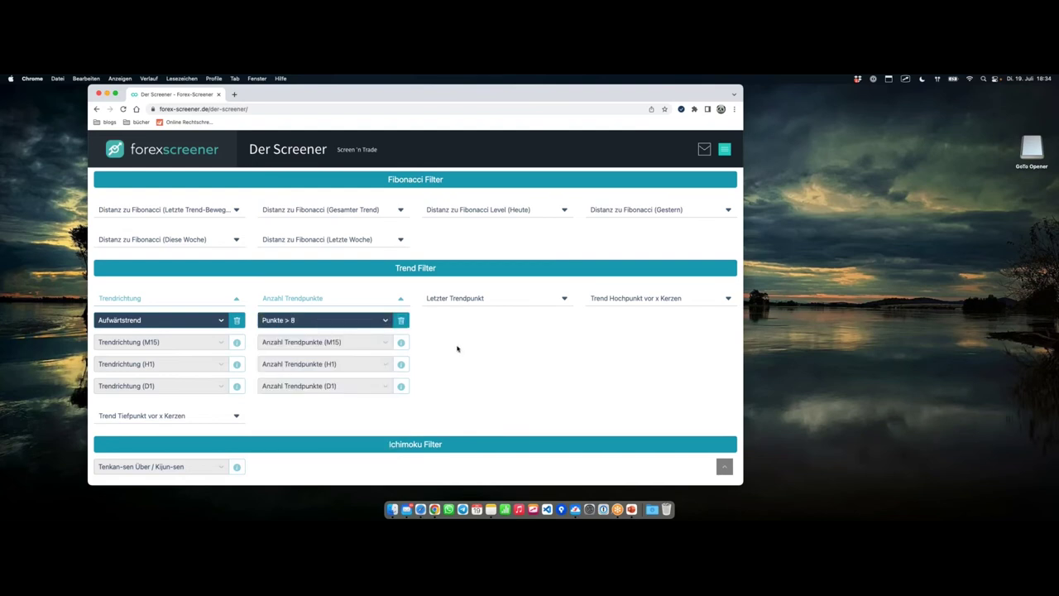
scroll(456, 348, "down", 10)
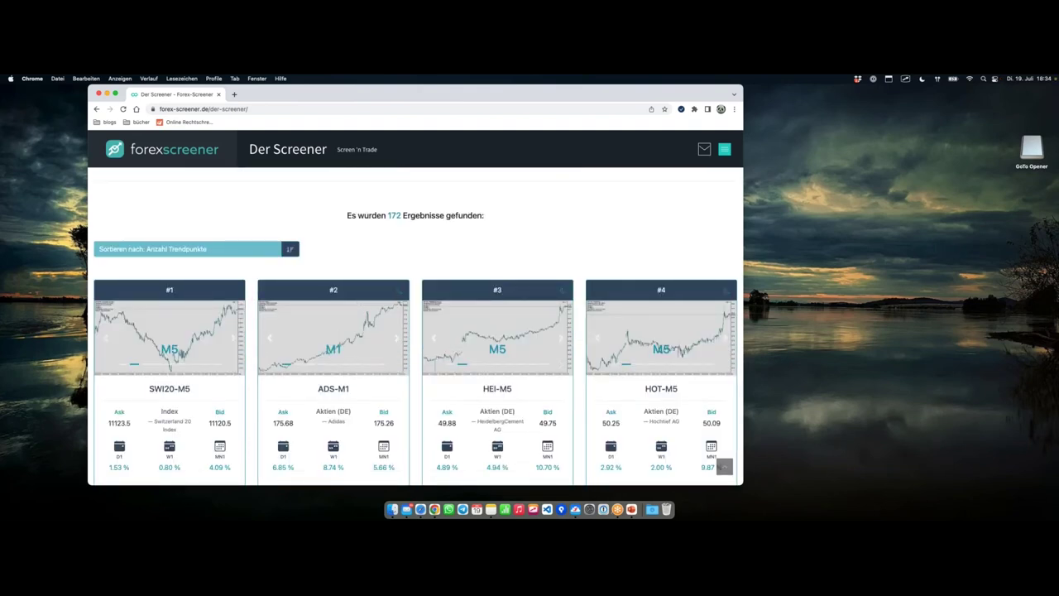
Step: Look over the matching result cards and open the SWI20-M5 match as a chart in MetaTrader
scroll(527, 304, "down", 4)
scroll(527, 303, "up", 3)
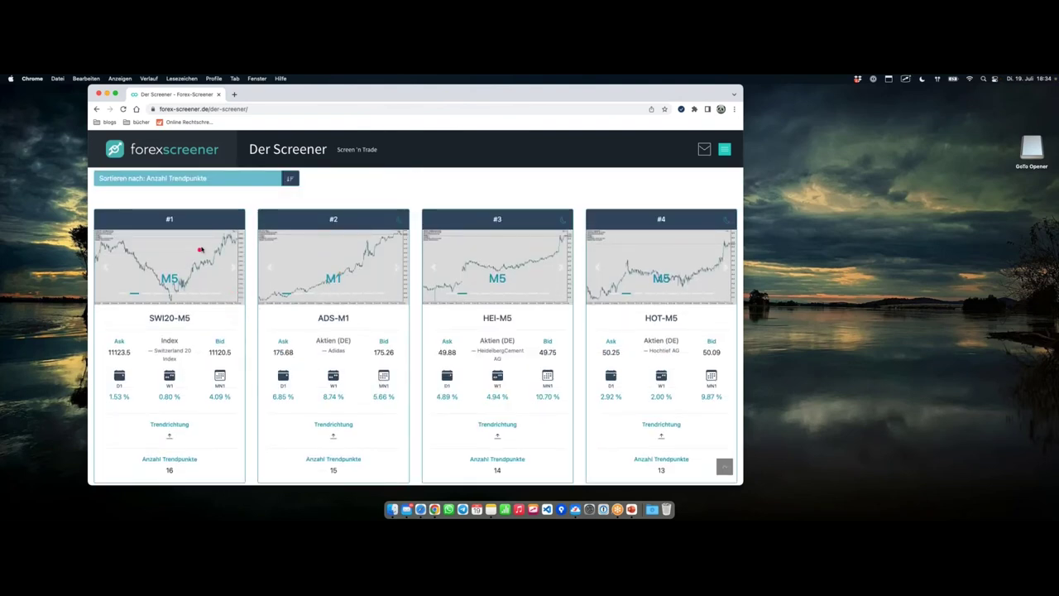
mouse_move(200, 242)
left_click(185, 323)
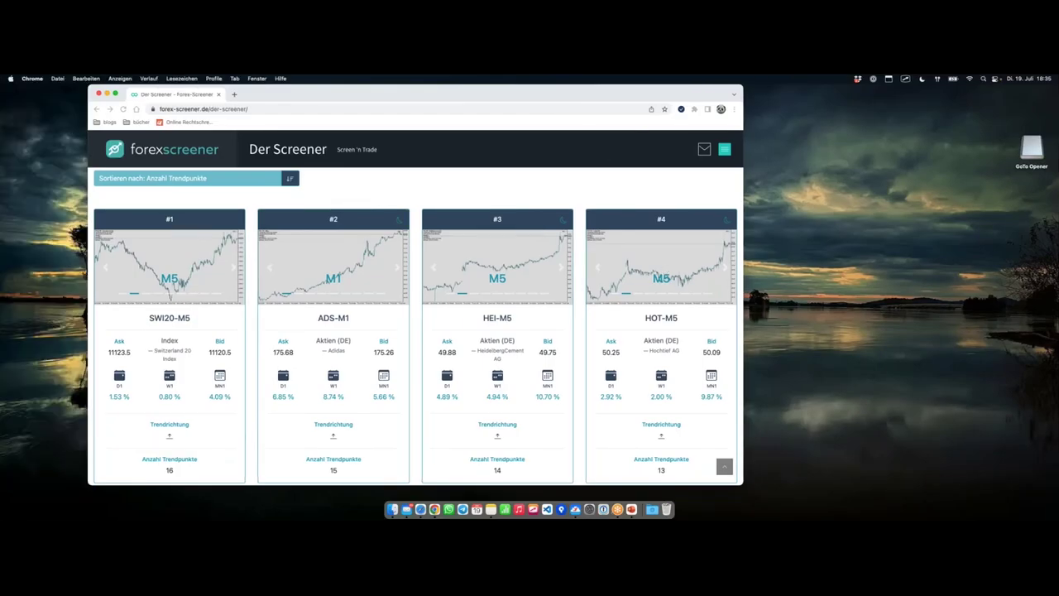
scroll(152, 395, "down", 1)
mouse_move(151, 395)
left_mouse_down()
mouse_move(141, 428)
mouse_move(214, 427)
mouse_move(165, 392)
mouse_move(177, 394)
left_mouse_up()
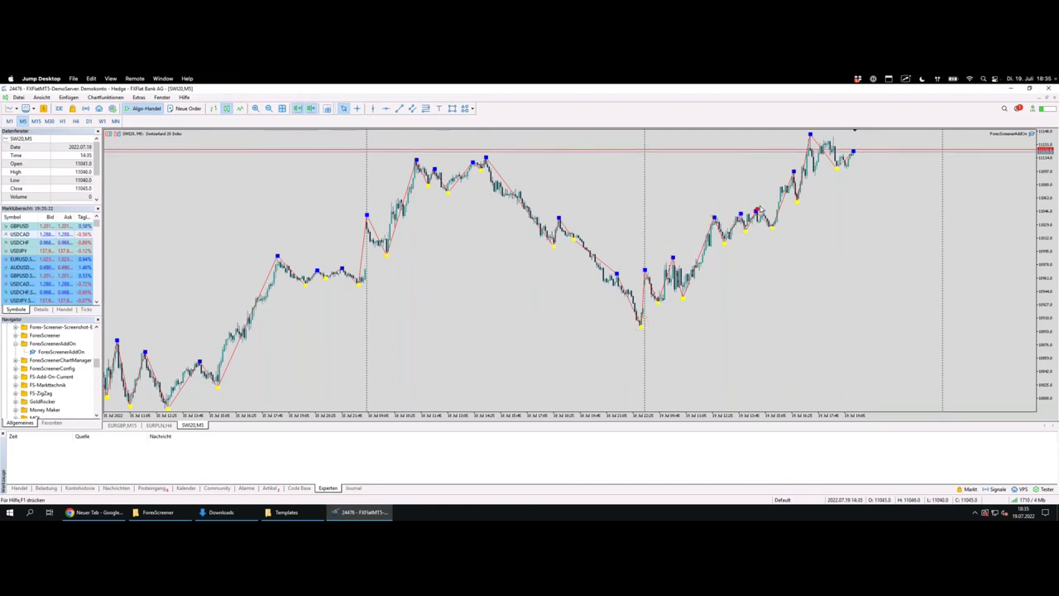
Step: Point out the successive trend highs on the SWI20 M5 chart and show a longer stretch of its history
mouse_move(717, 213)
left_mouse_down()
mouse_move(707, 217)
mouse_move(757, 207)
mouse_move(707, 215)
left_mouse_up()
mouse_move(854, 154)
left_click_drag(808, 134, 841, 134)
key("minus")
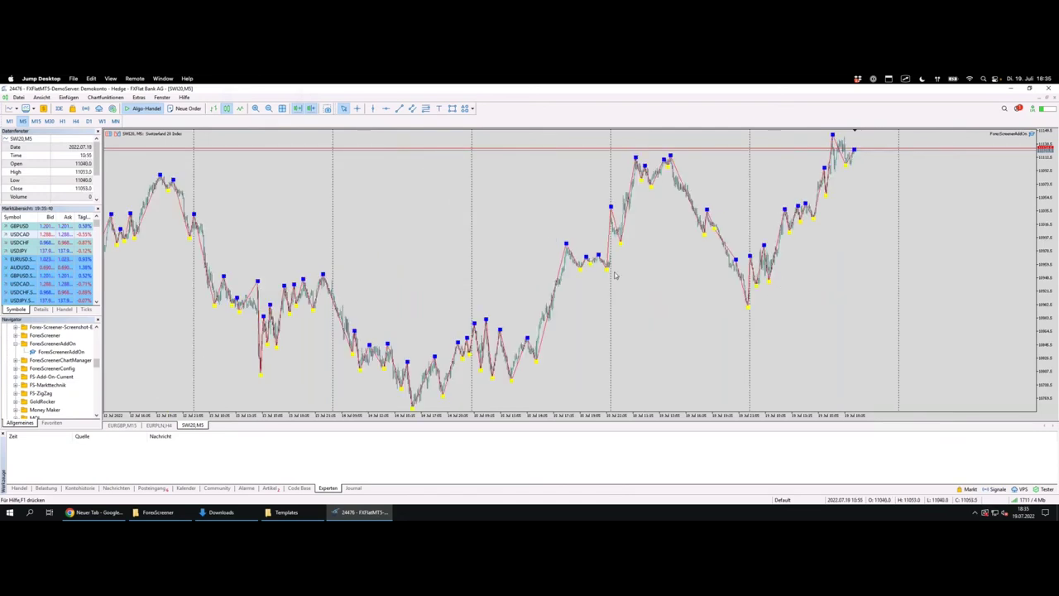
Step: Return to the screener and change the Anzahl Trendpunkte filter to Punkte = 4 to bring up young uptrends
key("ctrl+Left")
key("ctrl+Left")
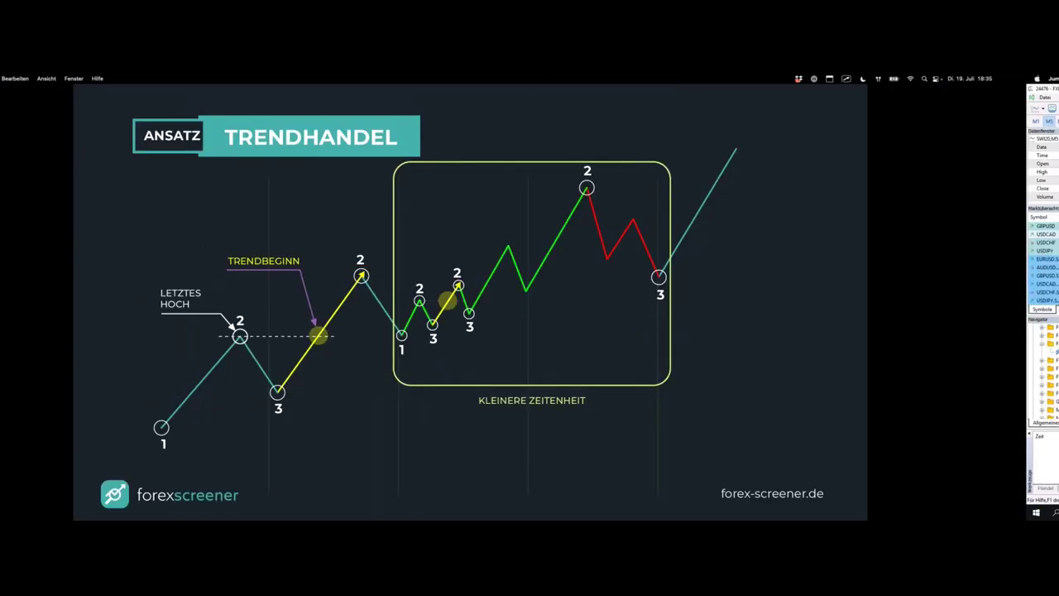
scroll(530, 262, "up", 15)
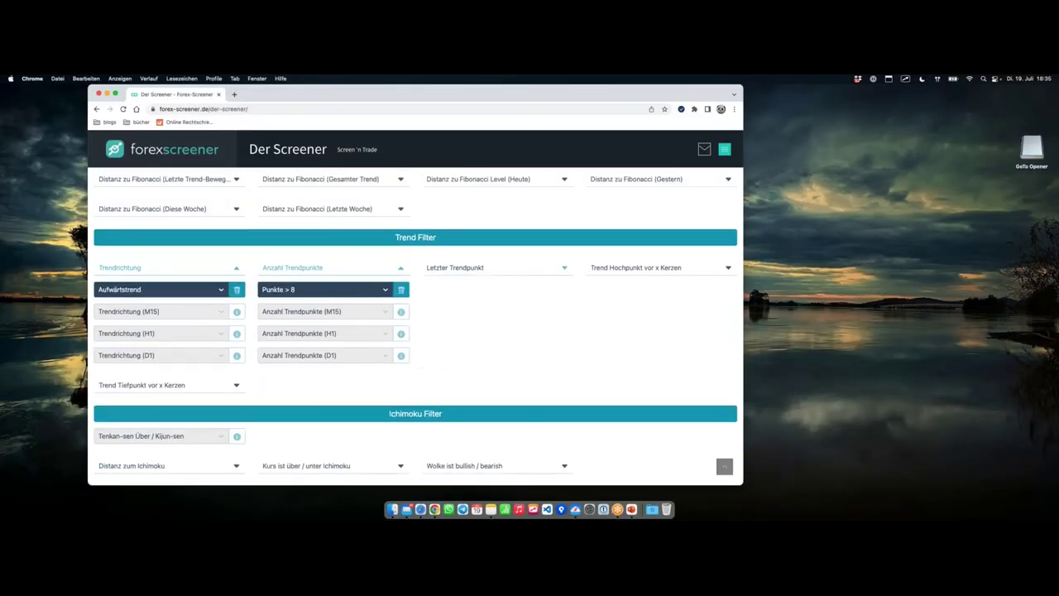
left_click(362, 289)
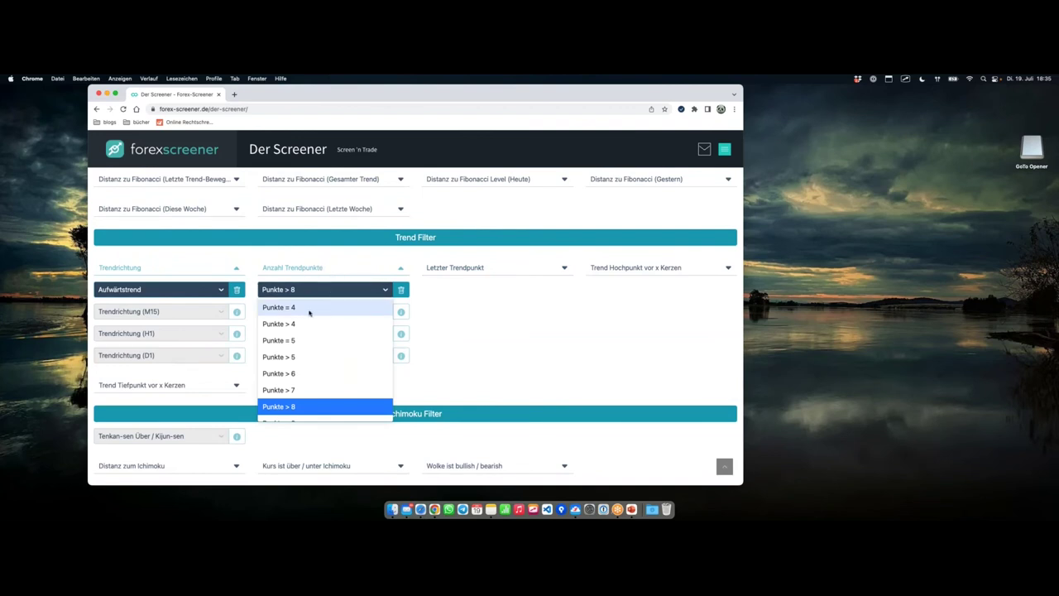
left_click(331, 307)
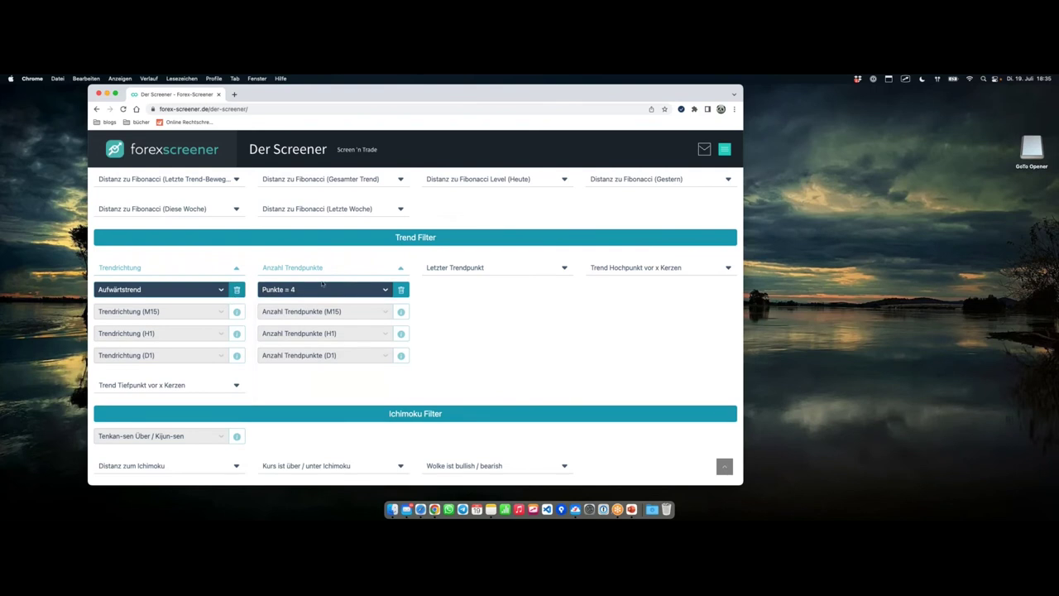
scroll(331, 331, "down", 10)
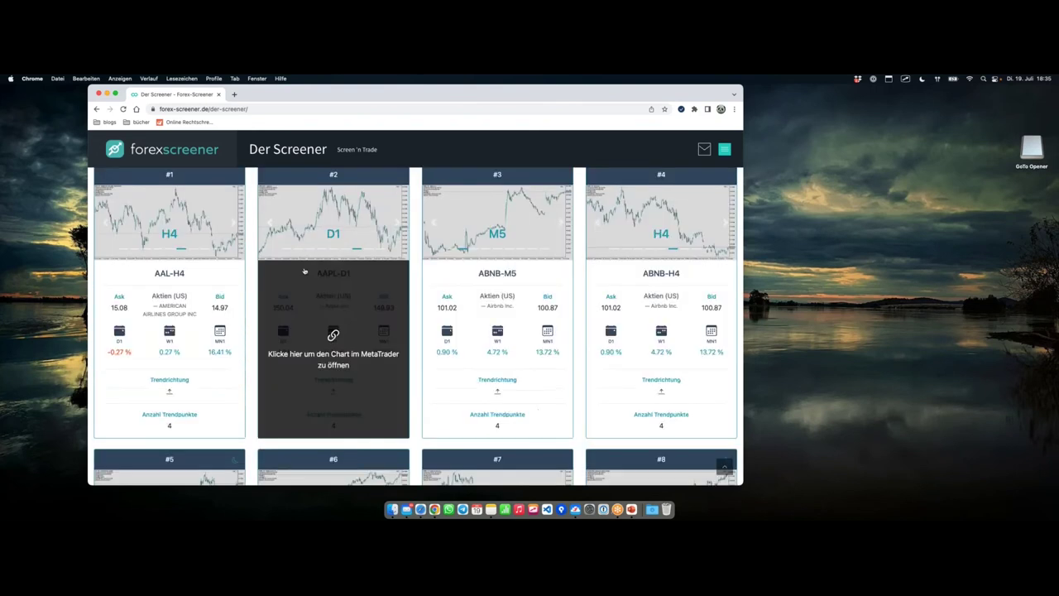
Step: Open the AAPL-D1 match in MetaTrader by loading the AAPL chart and setting it to the D1 timeframe
scroll(397, 224, "down", 1)
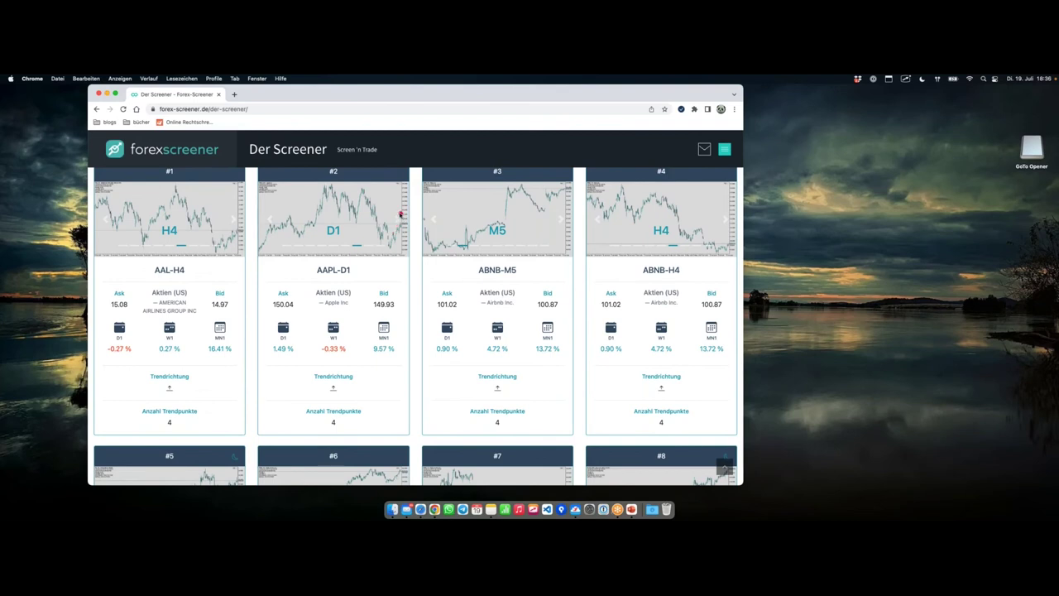
mouse_move(400, 217)
left_mouse_down()
mouse_move(385, 247)
mouse_move(396, 257)
mouse_move(404, 217)
left_mouse_up()
left_click(365, 307)
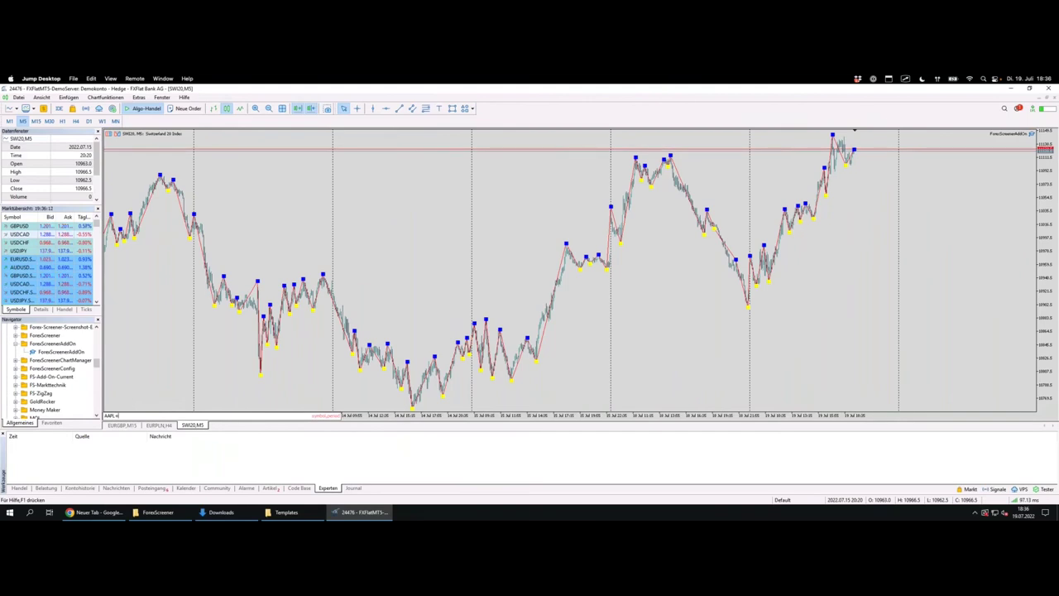
key("Return")
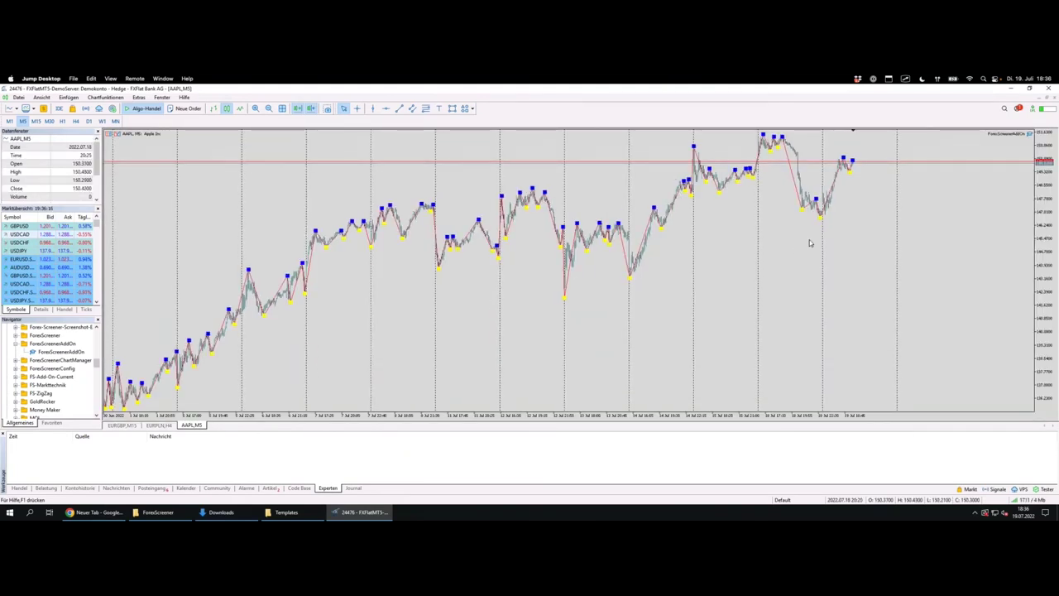
type("D1")
key("Return")
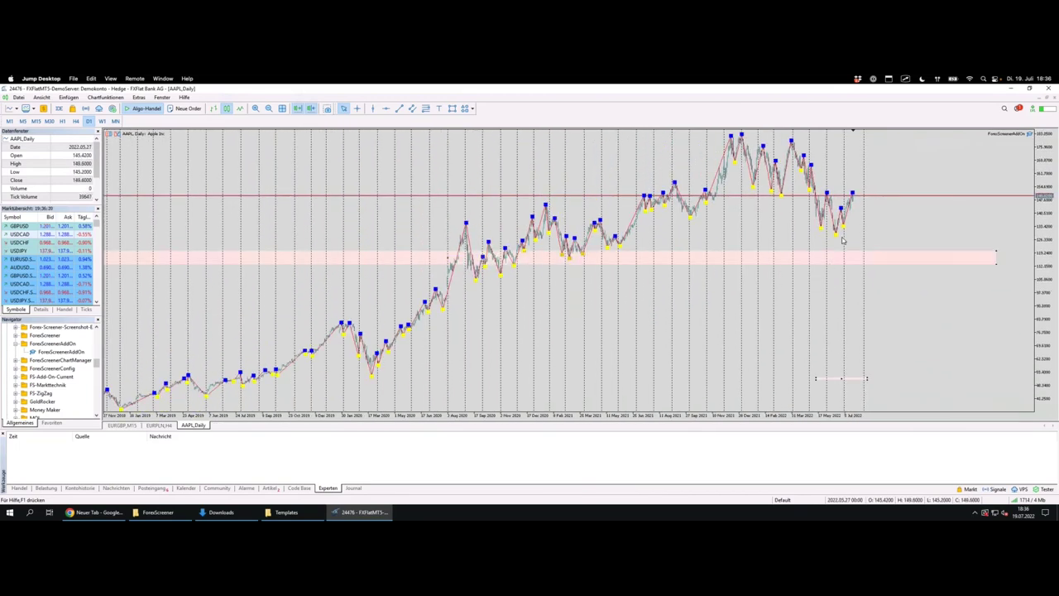
Step: Delete the Daily, H4 and Weekly rectangles from the AAPL daily chart using its object list
scroll(720, 309, "up", 1)
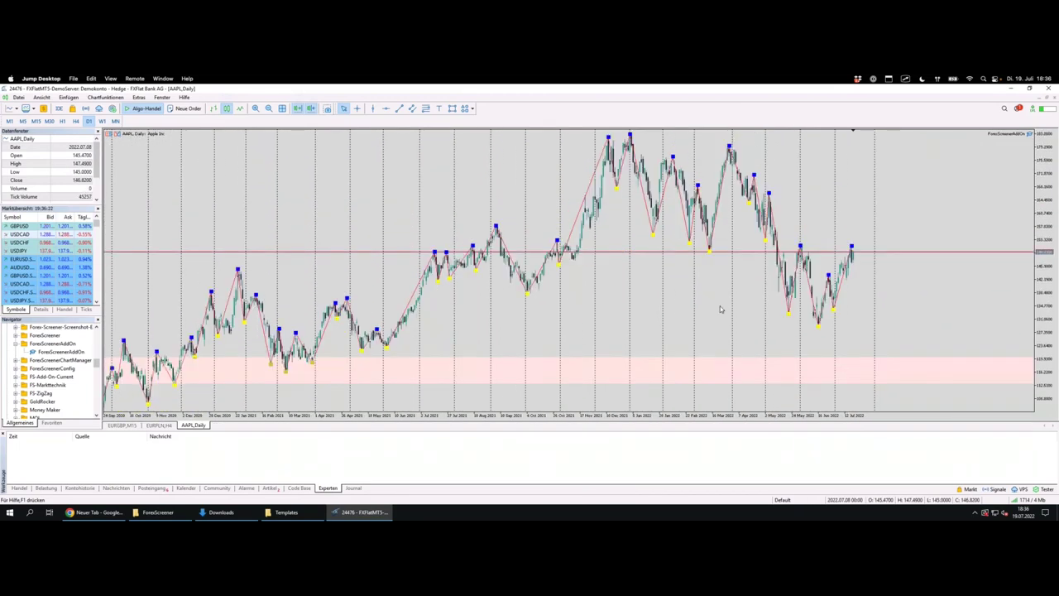
key("ctrl+b")
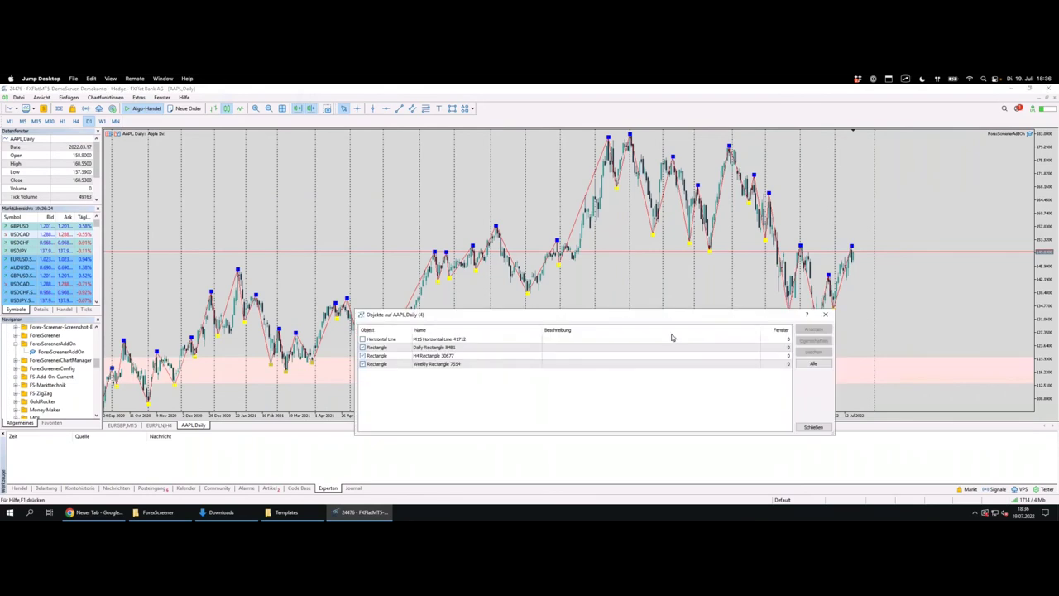
left_click(458, 349)
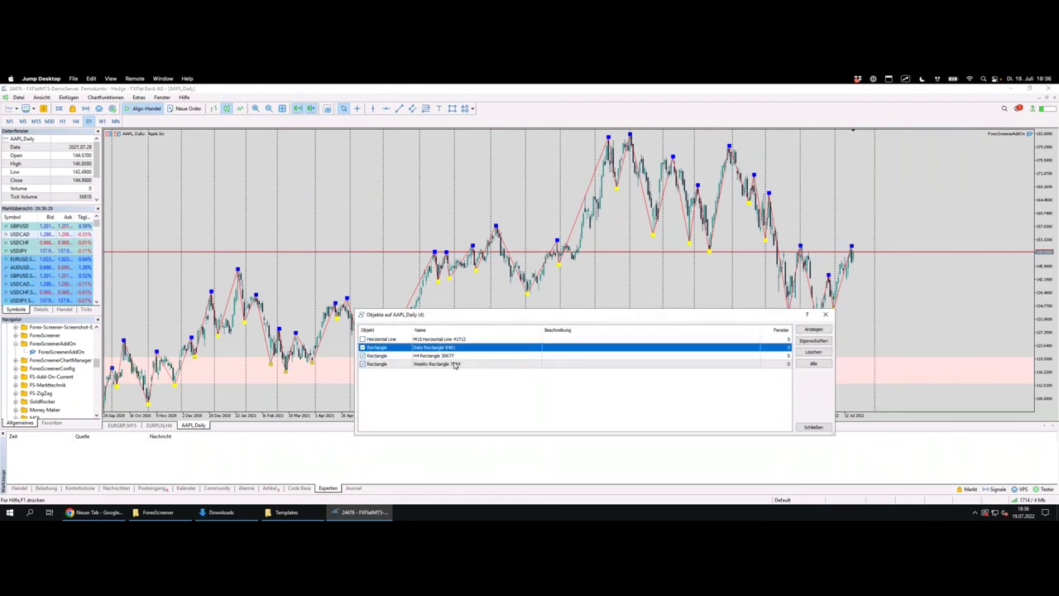
left_click(455, 365, "shift")
key("Delete")
left_click(825, 315)
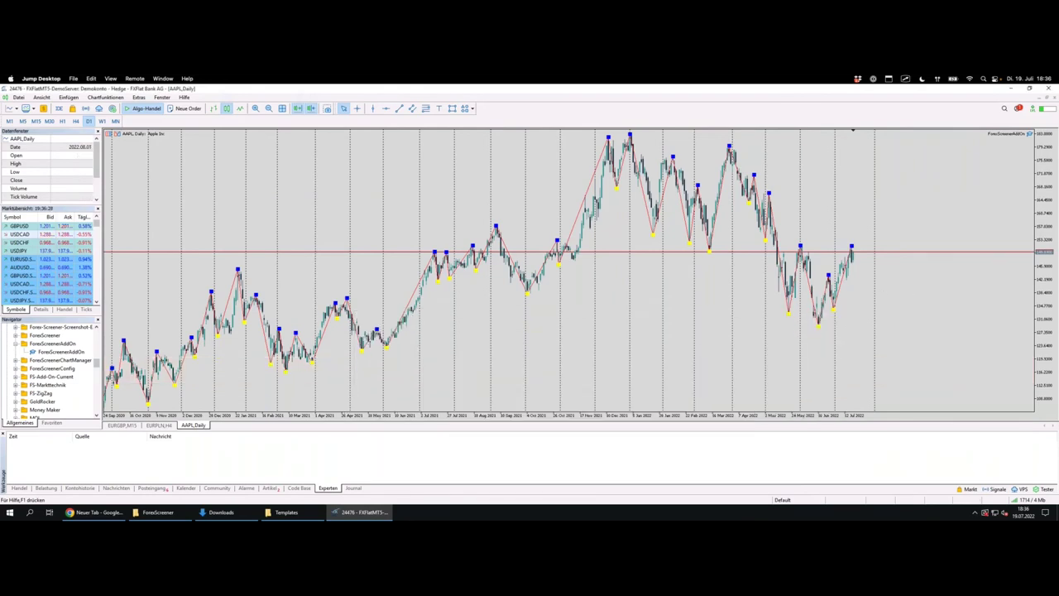
Step: Point out the latest swing low, the newest high and the preceding trend high on the AAPL daily chart
left_click(835, 309)
left_click(852, 248)
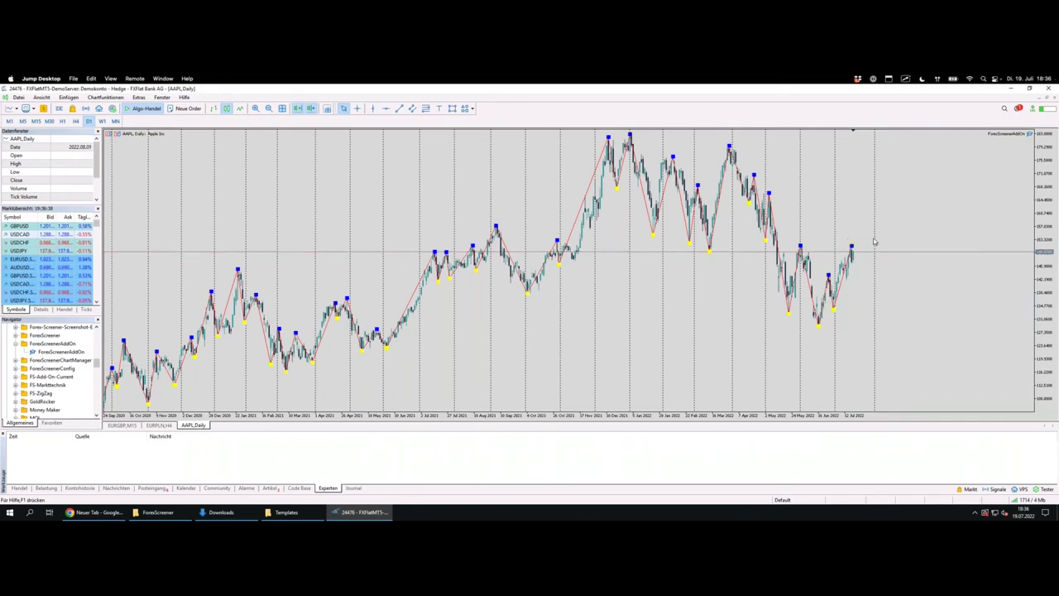
left_click(830, 276)
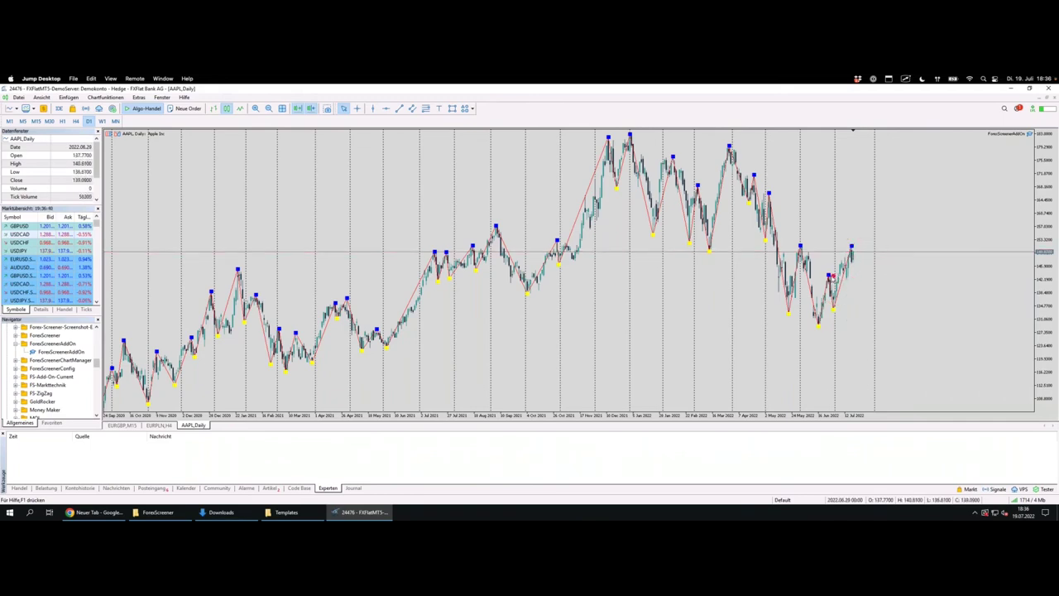
left_click(833, 277)
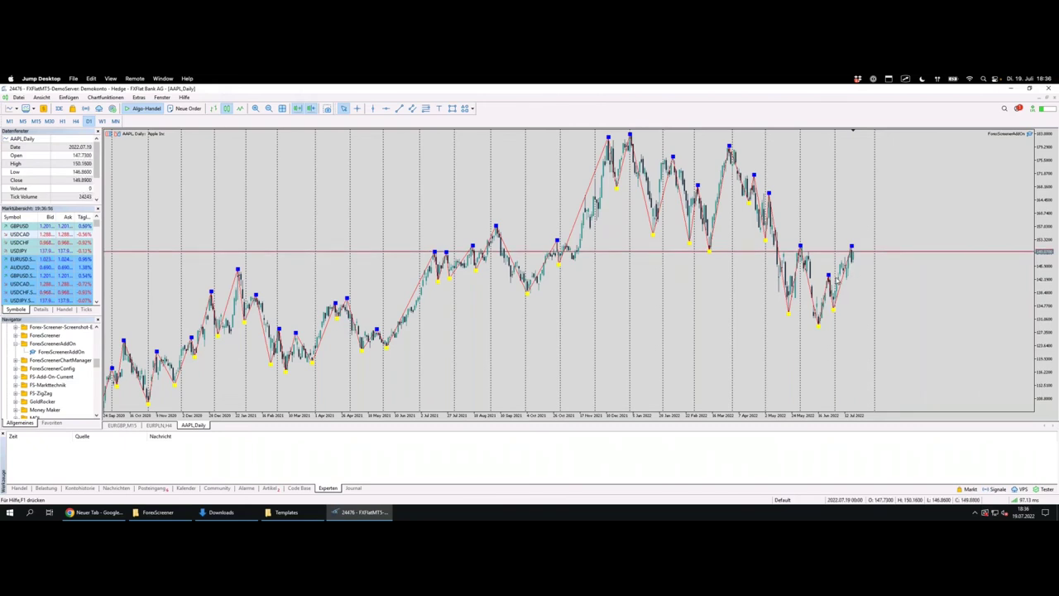
mouse_move(829, 278)
left_click(848, 279)
Step: Trace the last swings of the AAPL daily uptrend up close, from the previous high and low to the newest high
key("plus")
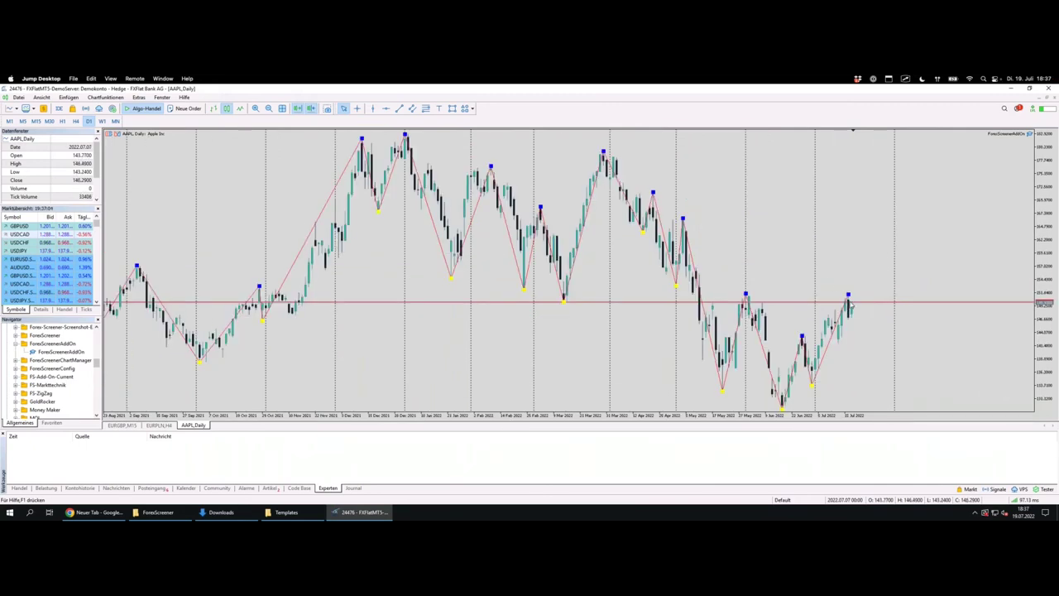
left_click(802, 335)
left_click_drag(826, 336, 835, 314)
left_click(824, 368)
left_click(811, 383)
left_click(824, 346)
left_click(848, 301)
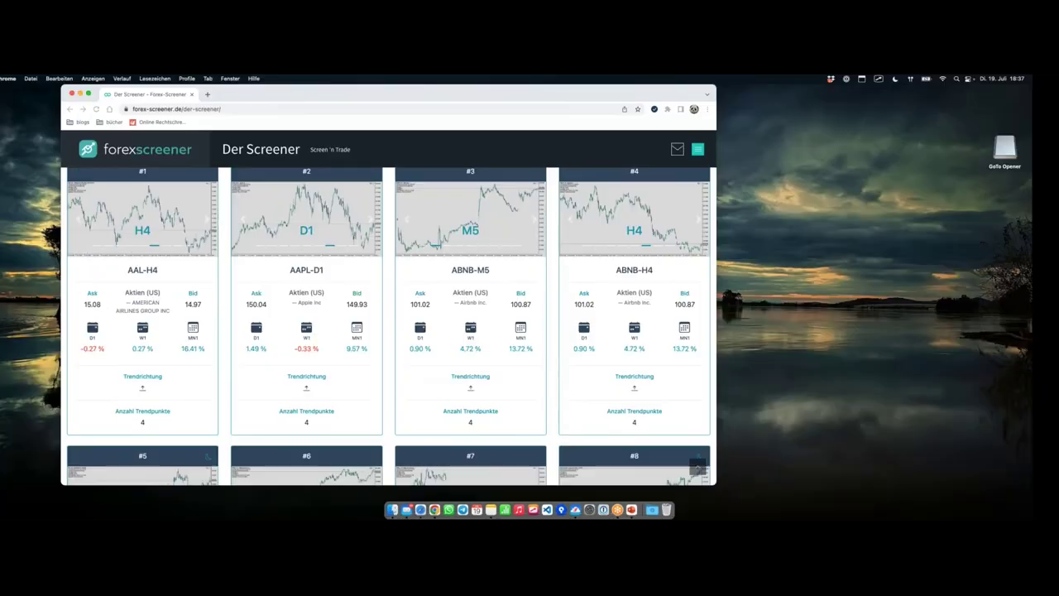
Step: Return to the screener and remove the trend point count and Aufwärtstrend filters
scroll(452, 285, "up", 10)
scroll(414, 323, "up", 3)
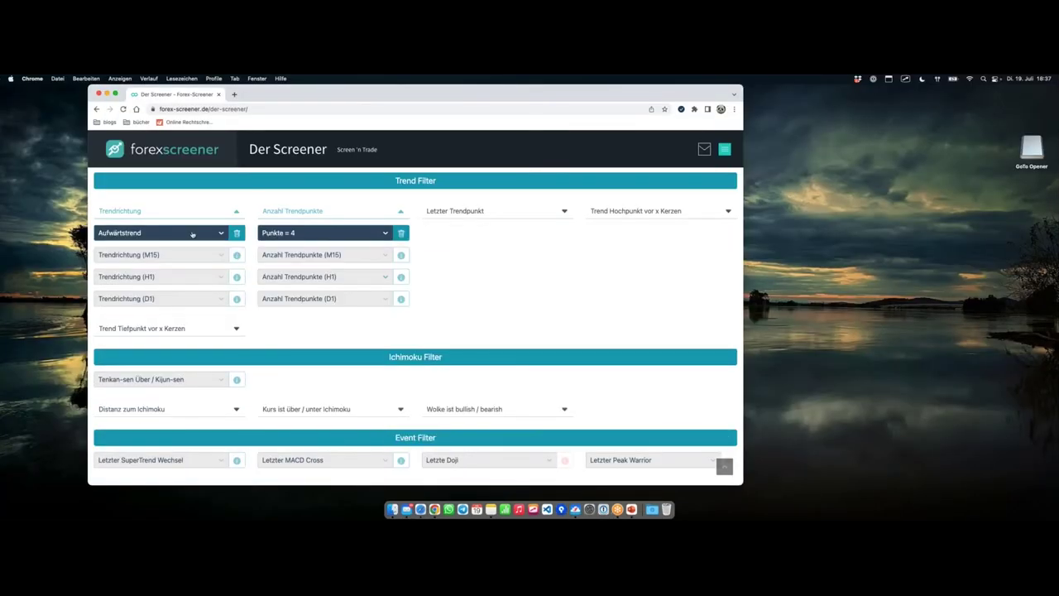
left_click(401, 233)
left_click(237, 232)
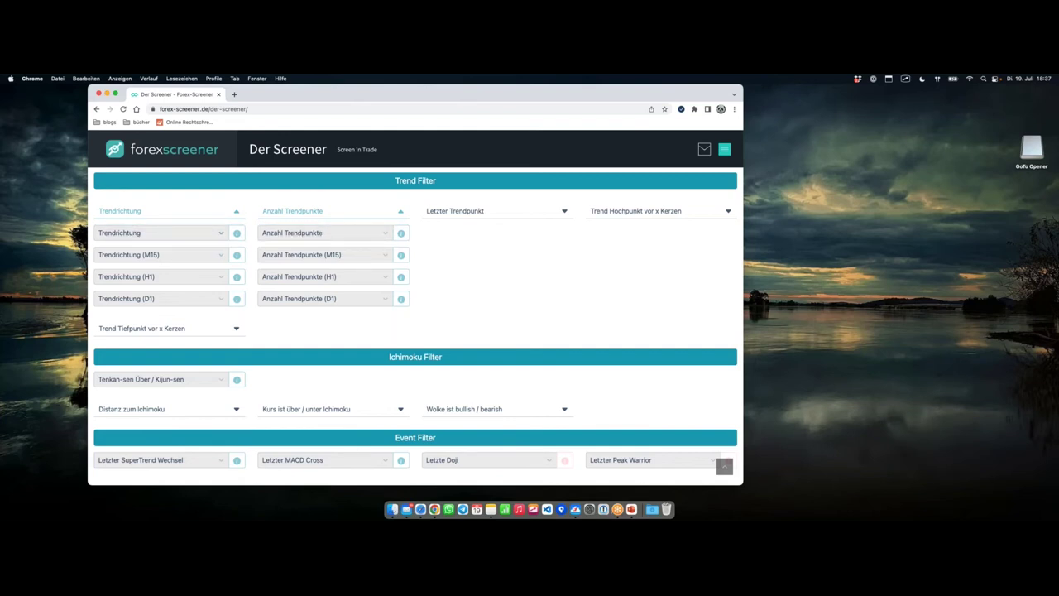
Step: Set the Trendrichtung (H1) filter to Aufwärtstrend
left_click(176, 282)
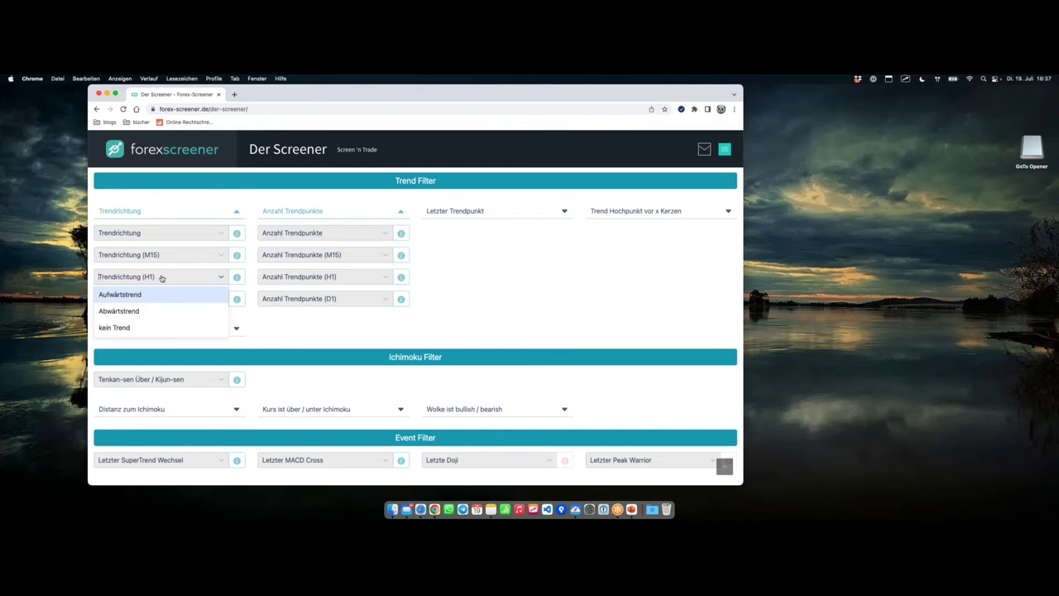
scroll(162, 279, "down", 1)
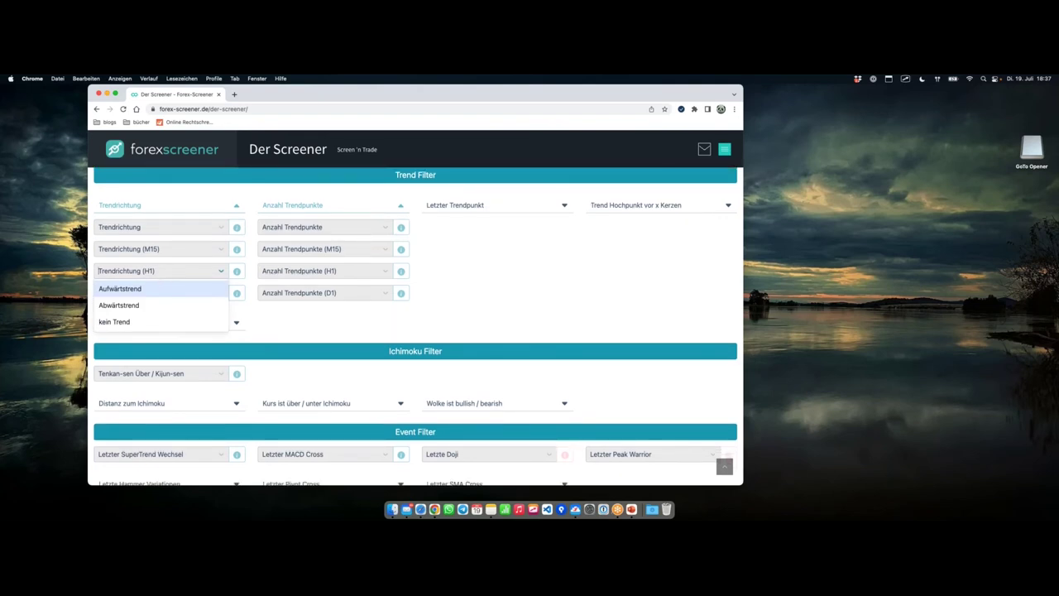
scroll(142, 272, "up", 1)
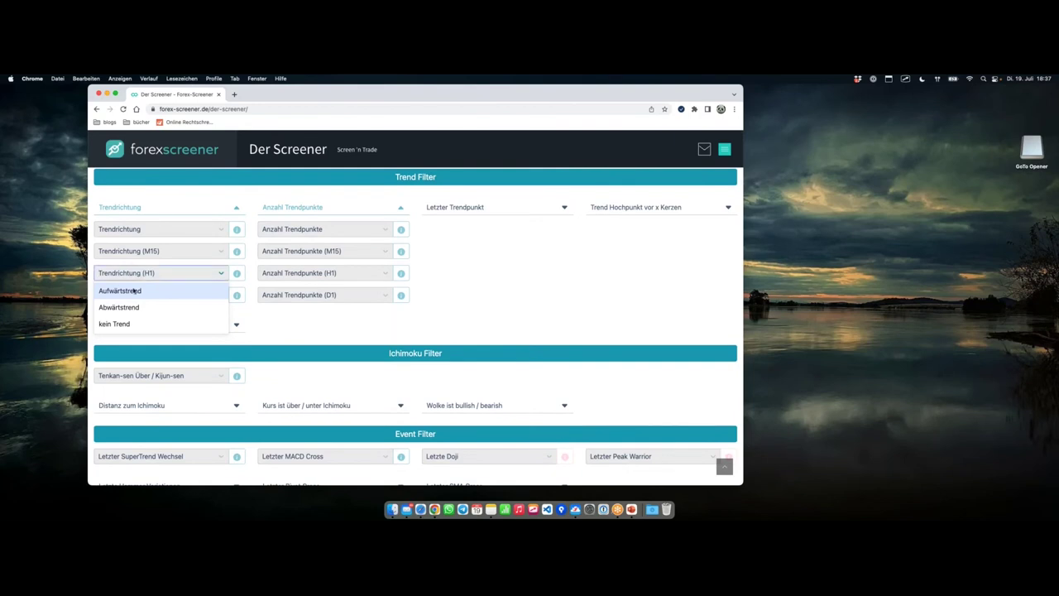
left_click(121, 291)
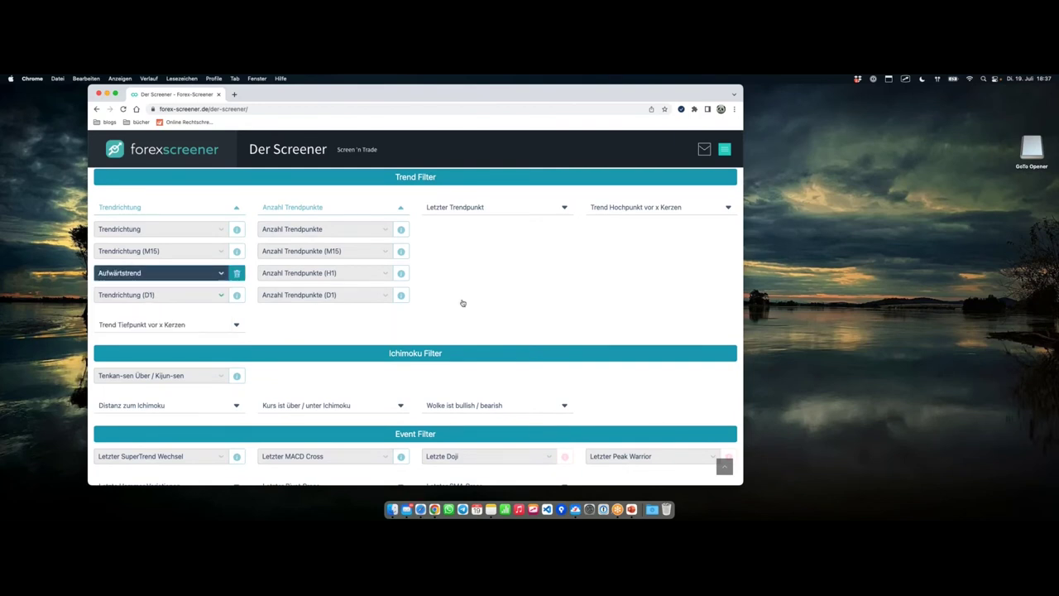
Step: Set the Zeitintervall filter in the Basic Filter section to M5
scroll(466, 292, "up", 2)
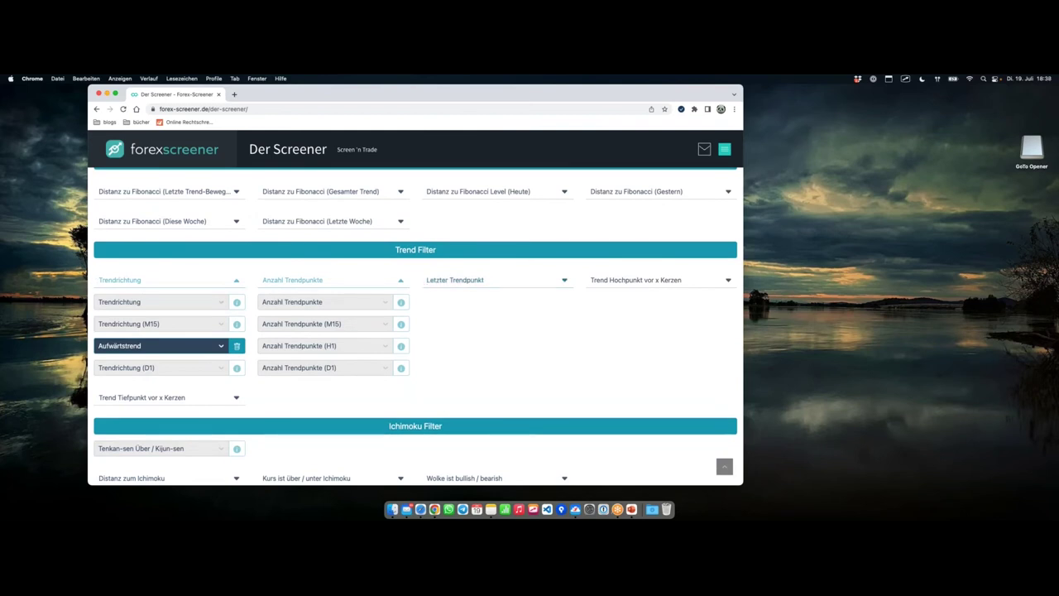
mouse_move(97, 308)
left_mouse_down()
mouse_move(90, 328)
mouse_move(113, 336)
mouse_move(249, 334)
mouse_move(240, 307)
mouse_move(95, 315)
left_mouse_up()
scroll(185, 319, "up", 15)
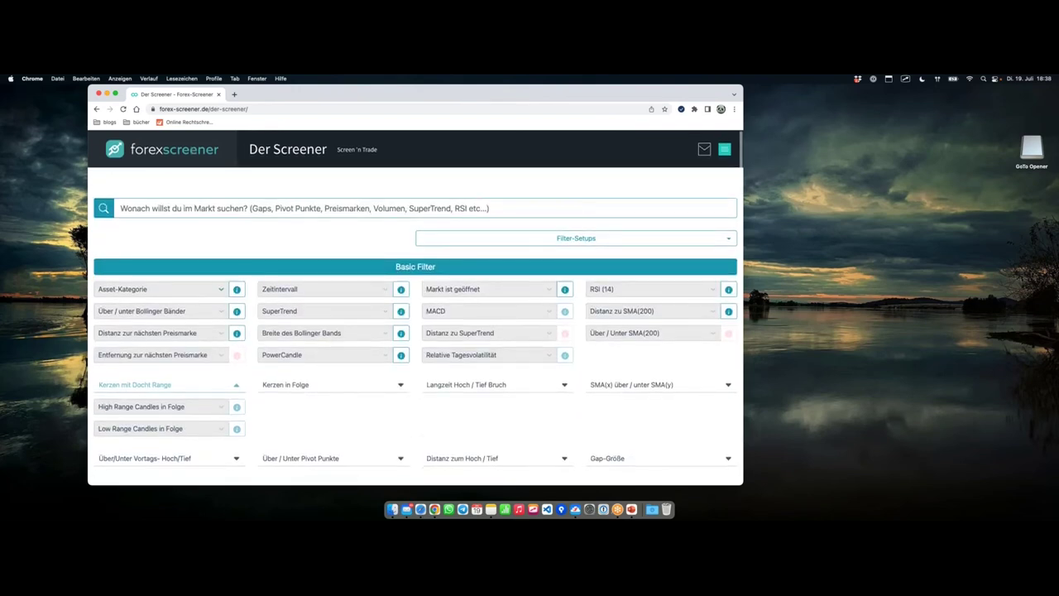
left_click(313, 289)
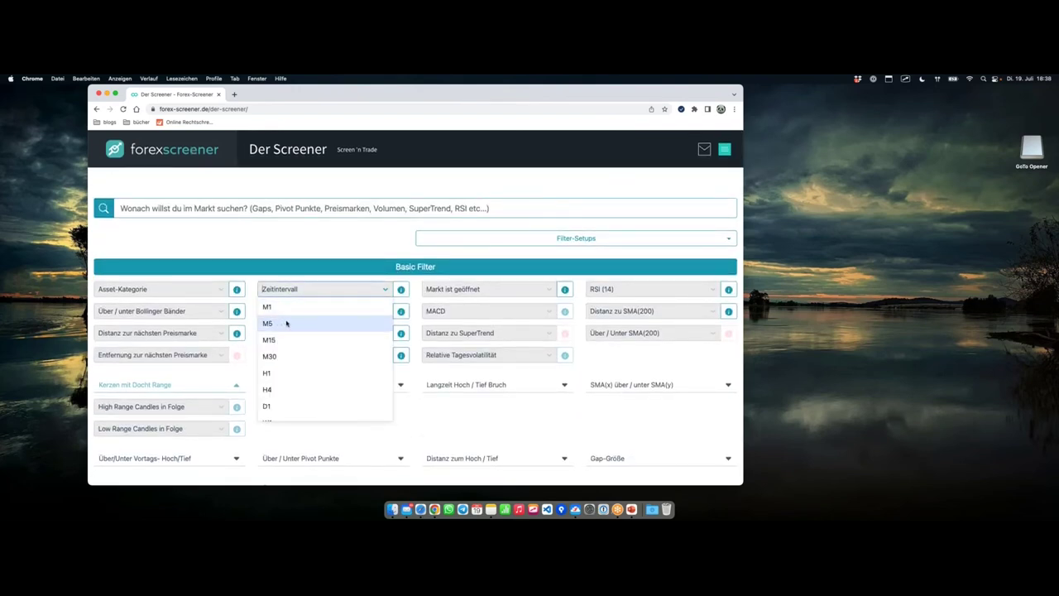
left_click(287, 324)
Step: Set the Trendrichtung filter to Aufwärtstrend and Anzahl Trendpunkte to Punkte = 4, both for the selected time interval
scroll(176, 339, "down", 15)
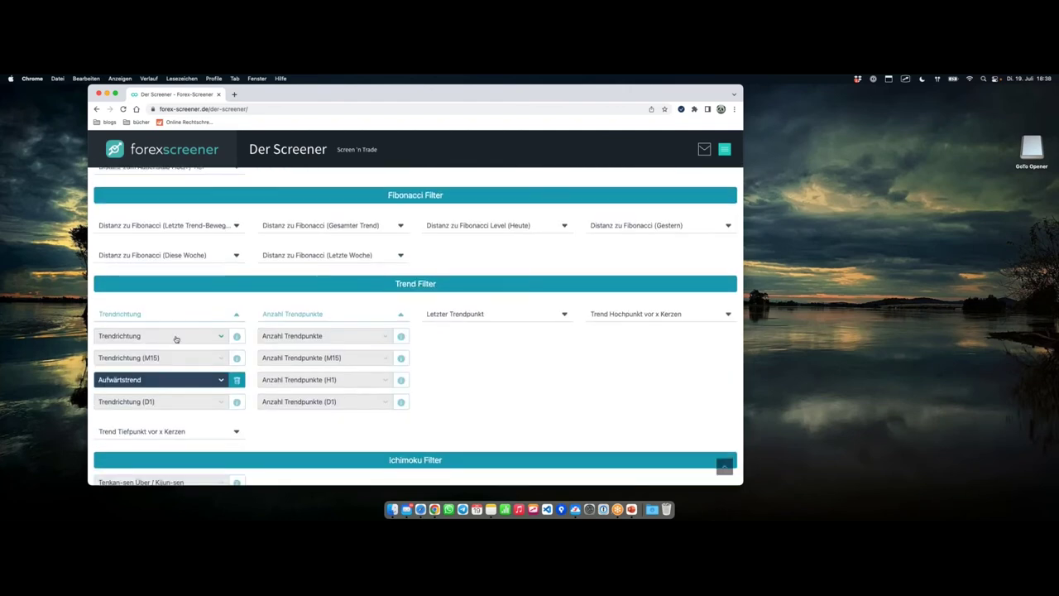
left_click(176, 340)
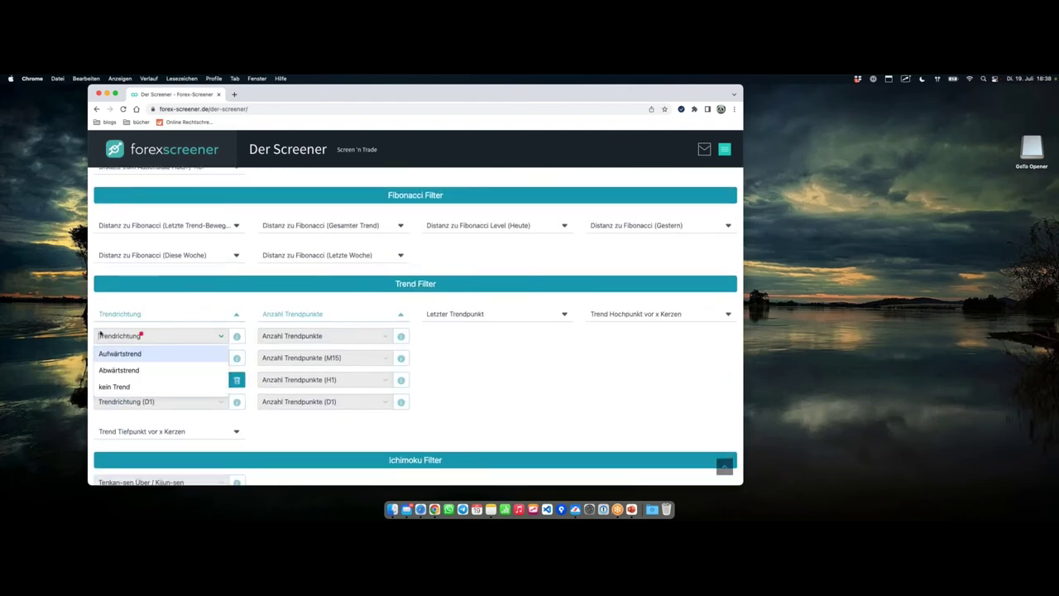
mouse_move(90, 328)
left_mouse_down()
mouse_move(230, 348)
mouse_move(392, 347)
left_mouse_up()
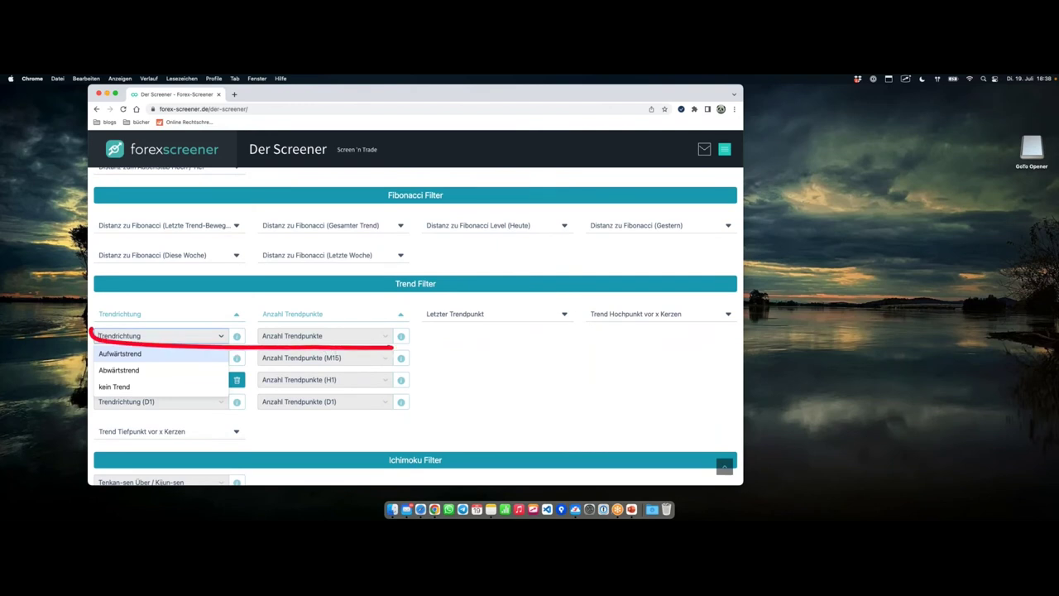
left_click(126, 354)
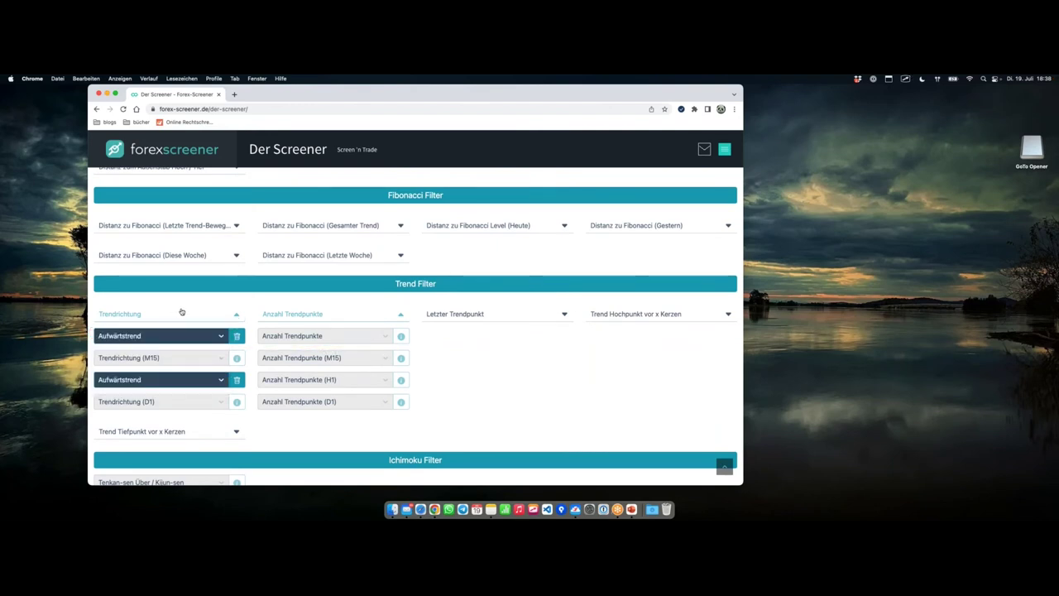
left_click(336, 337)
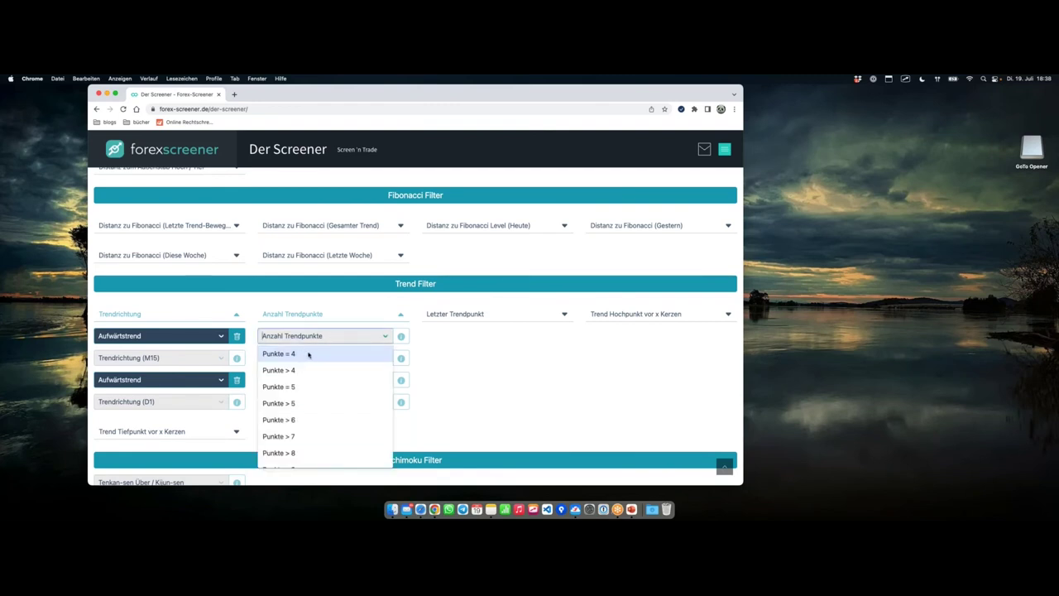
left_click(315, 354)
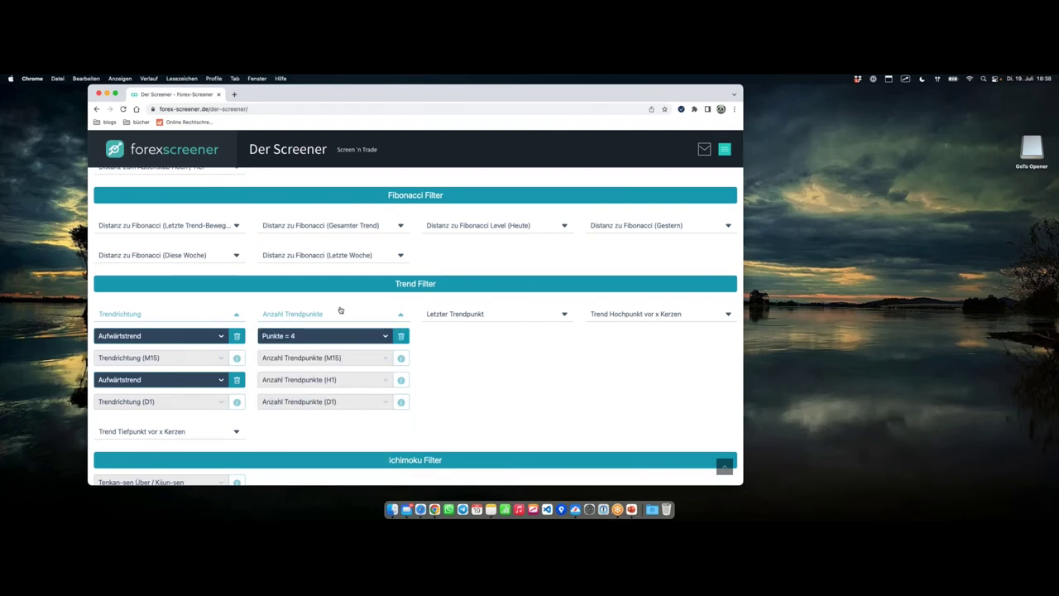
Step: Compare the filter setup with the Trendhandel slide and browse the first page of M5 matches
key("ctrl+Right")
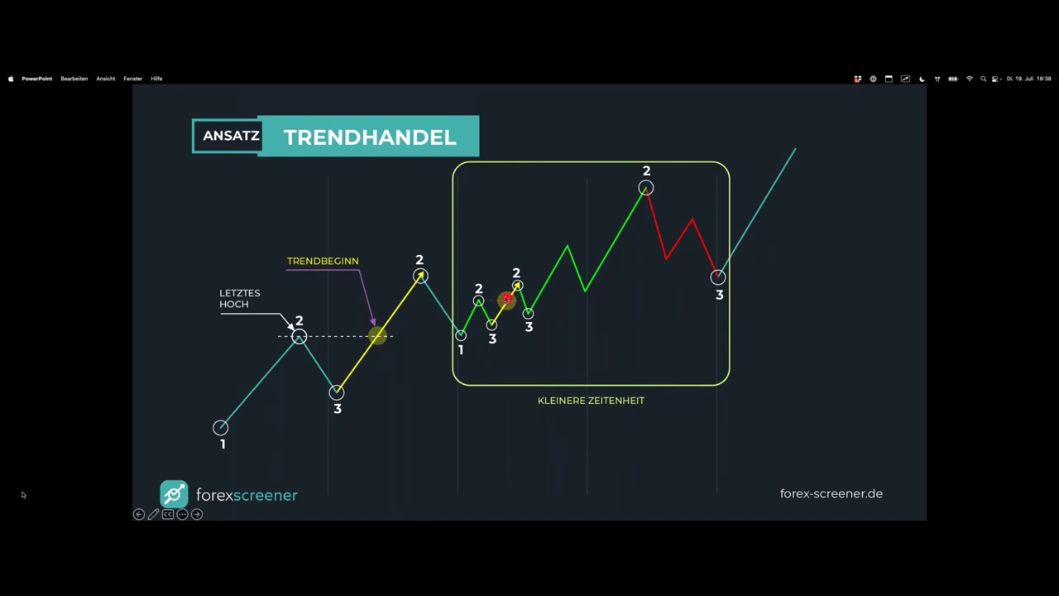
key("ctrl+Left")
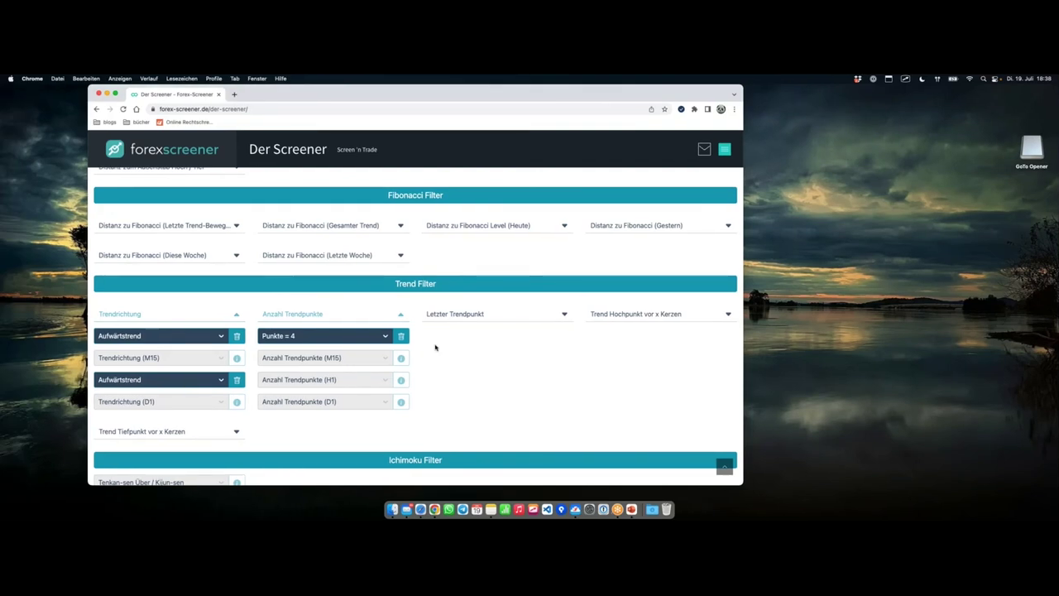
scroll(439, 351, "down", 10)
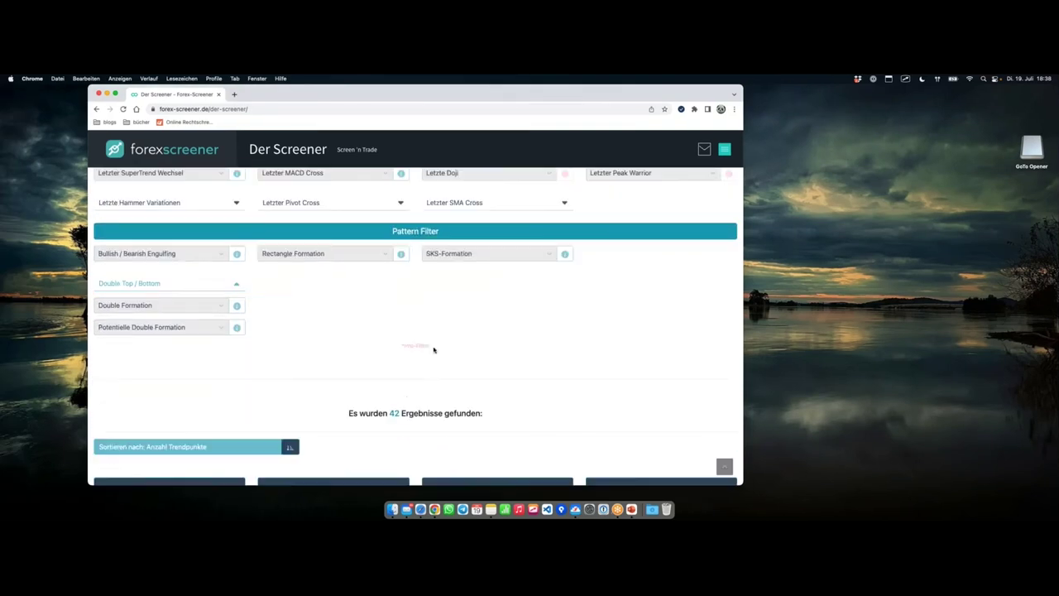
scroll(434, 349, "down", 5)
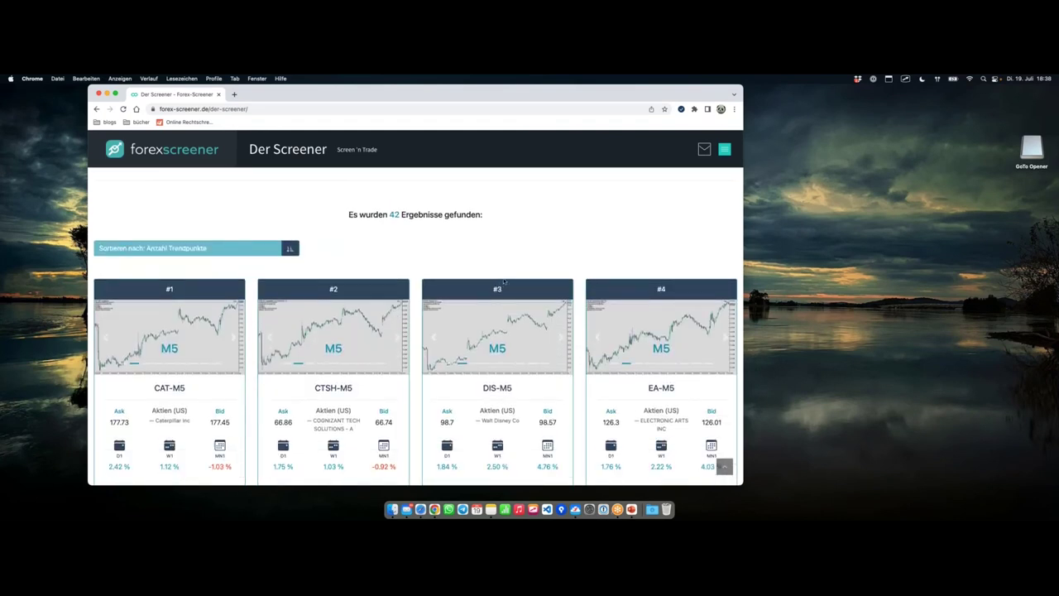
scroll(503, 283, "down", 5)
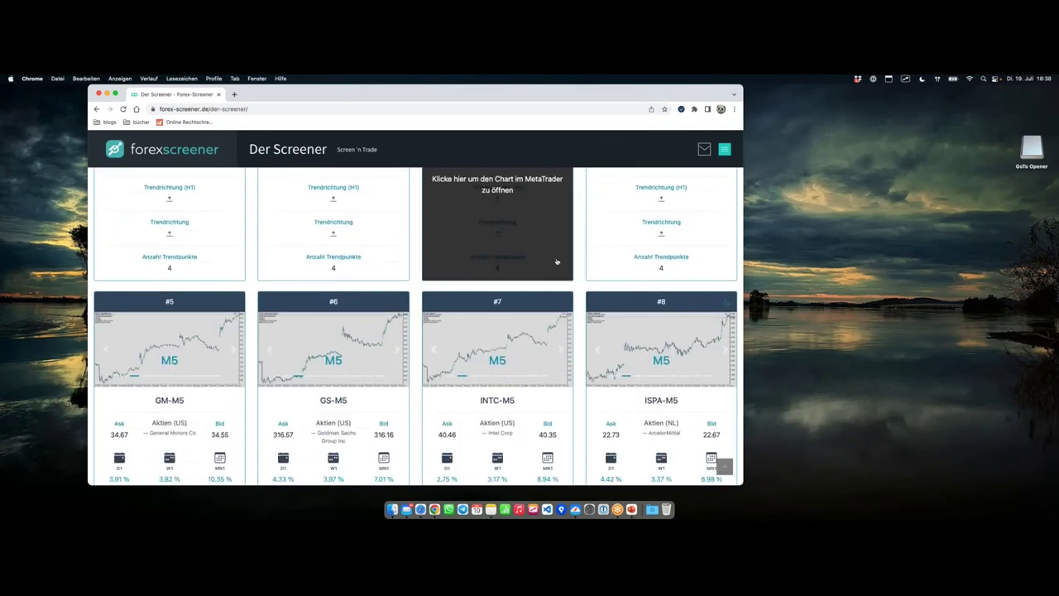
scroll(557, 261, "down", 3)
scroll(464, 221, "up", 2)
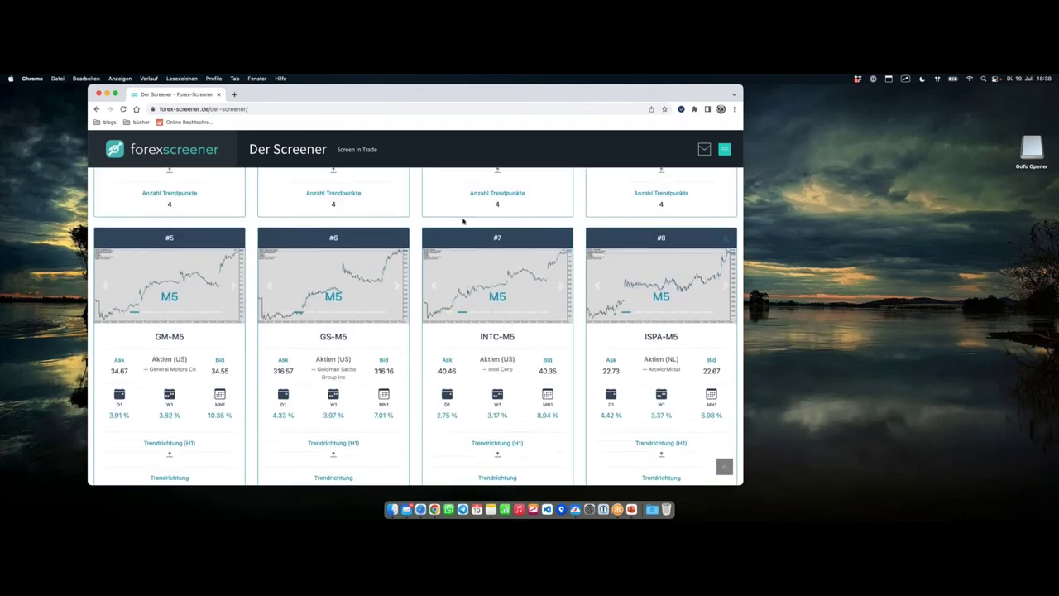
scroll(463, 221, "down", 5)
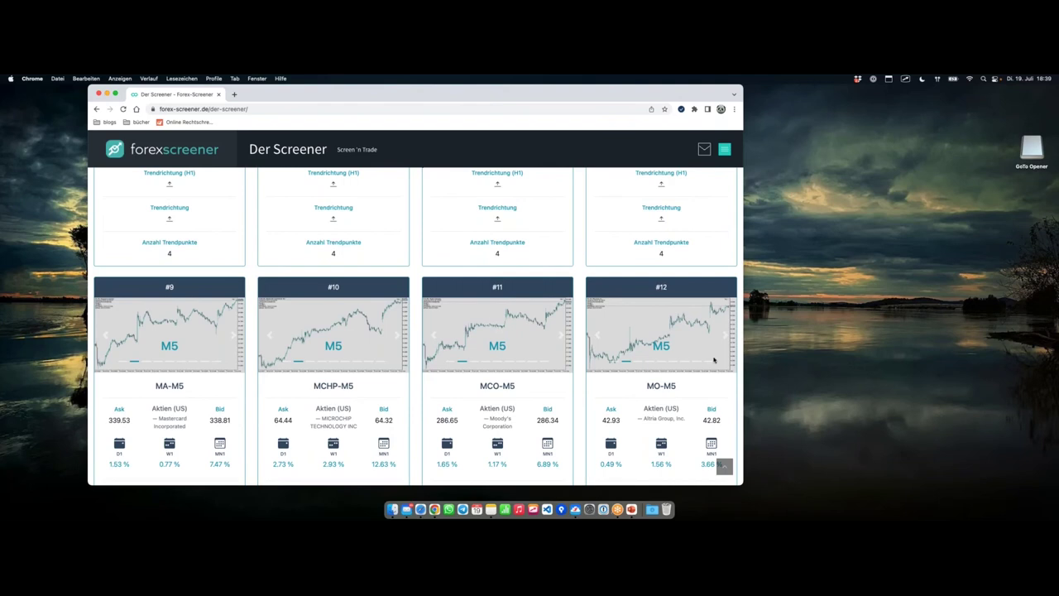
scroll(696, 311, "down", 1)
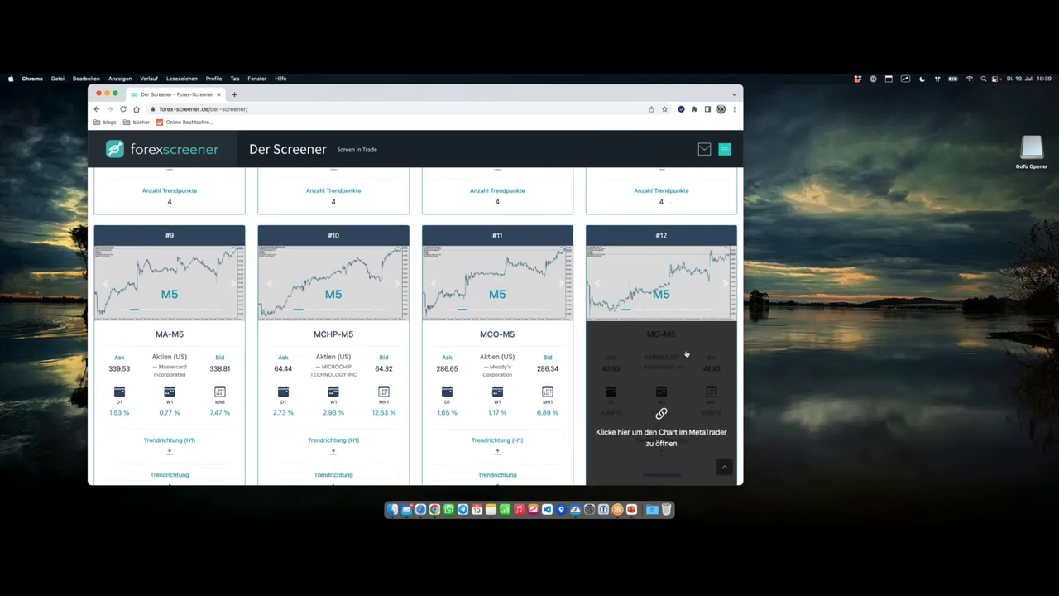
Step: Open the MO-M5 match in MetaTrader and point out its most recent swing points
left_click(683, 306)
scroll(682, 319, "down", 1)
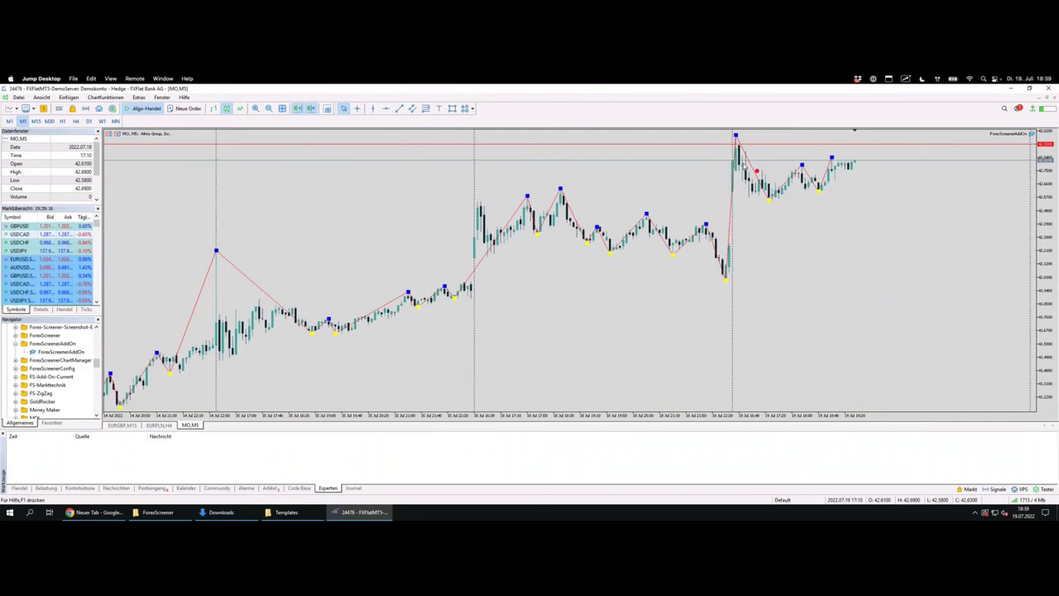
left_click(742, 210)
left_click(780, 193)
Step: Switch the MO chart to H1 and point out the swing lows and highs of the current uptrend
left_click(62, 121)
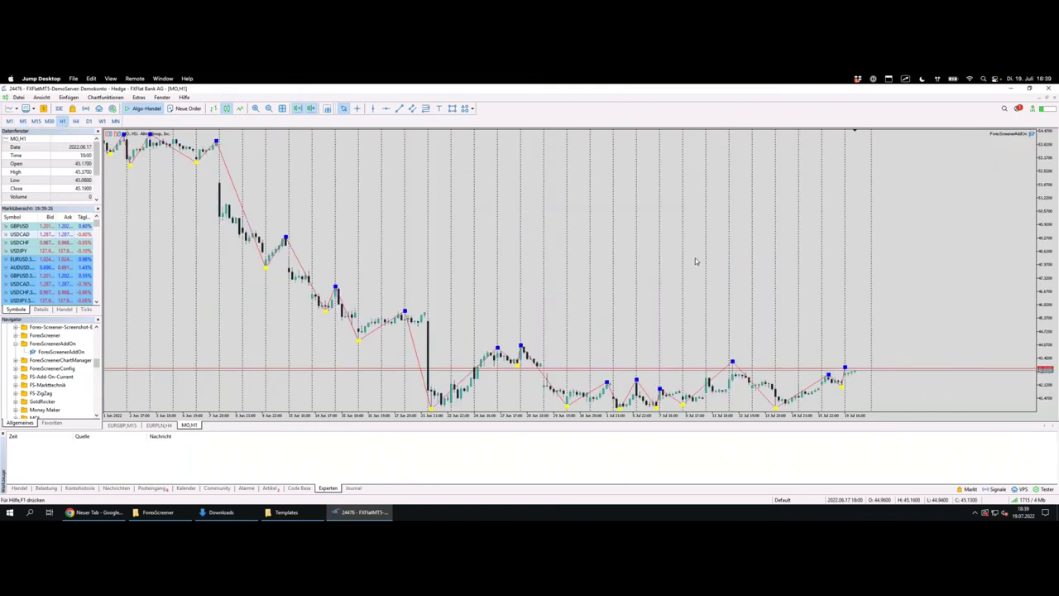
left_click(778, 402)
left_click(842, 385)
left_click(850, 363)
left_click(844, 383)
left_click(859, 374)
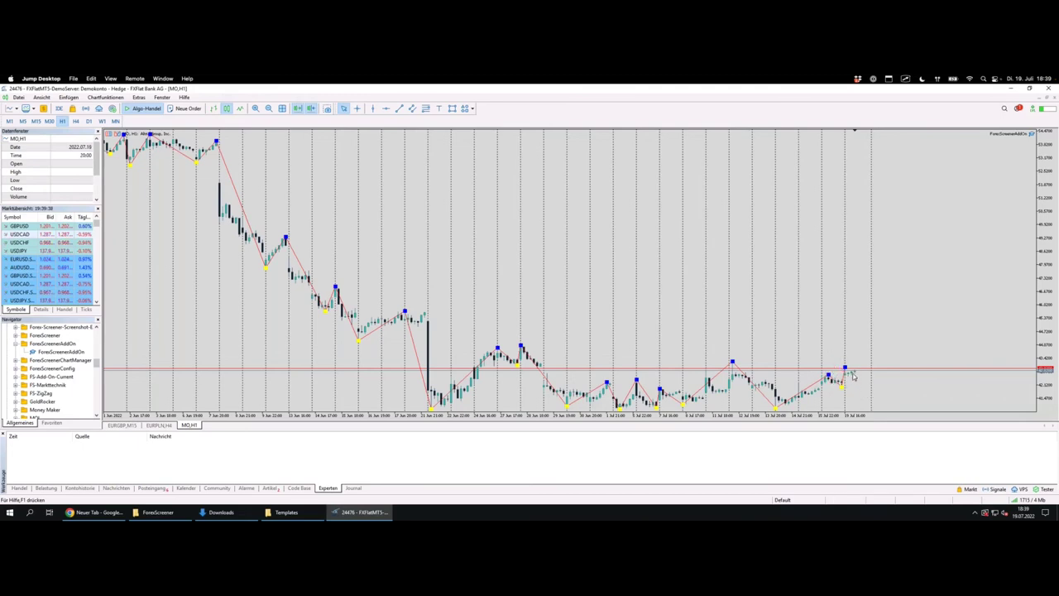
mouse_move(852, 379)
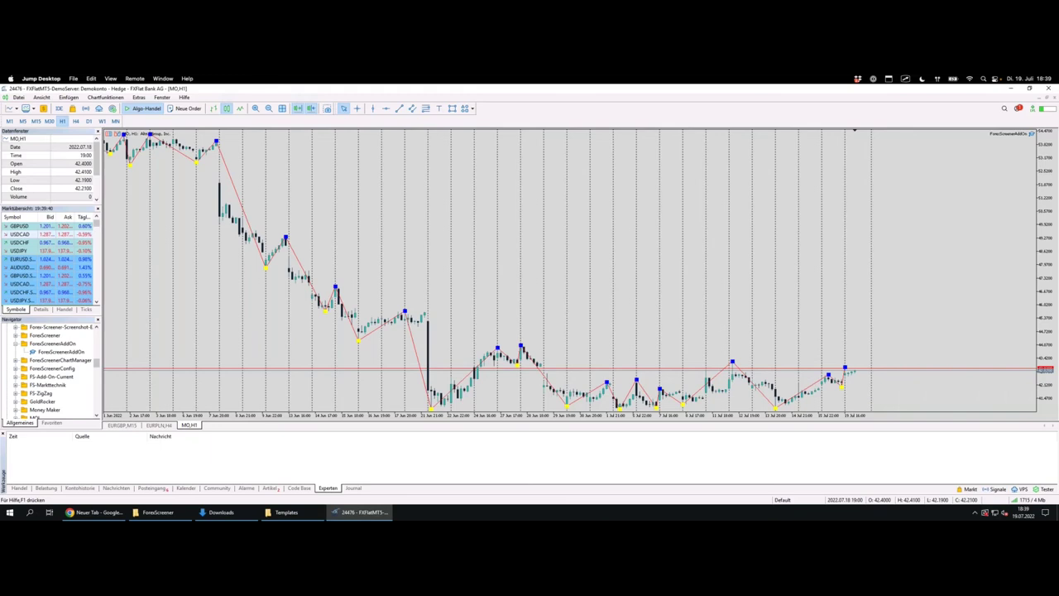
Step: Show more history on the MO H1 chart and trace from the earlier swing high across to the current price
key("minus")
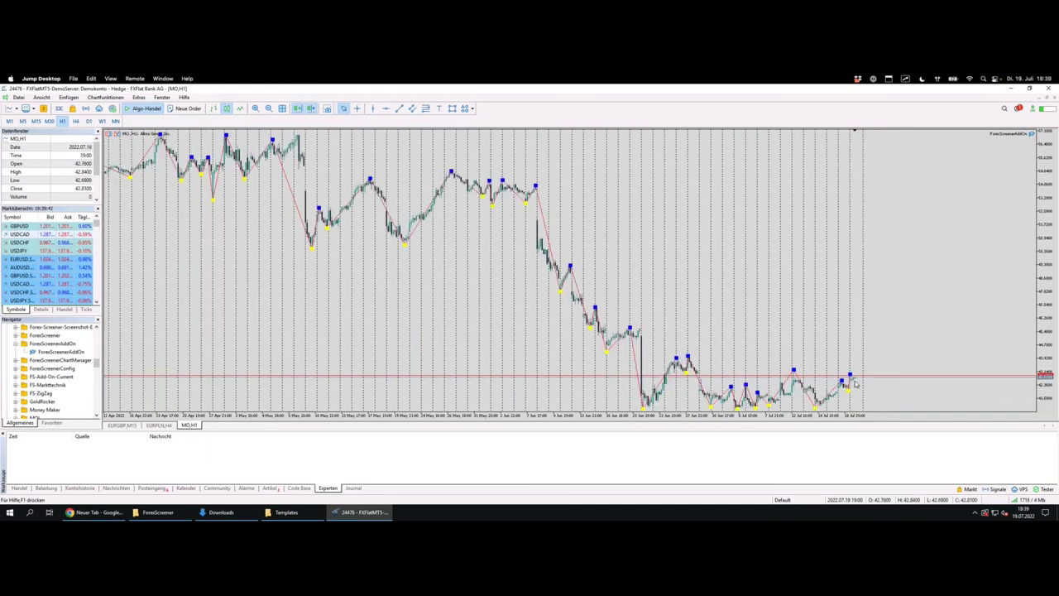
key("minus")
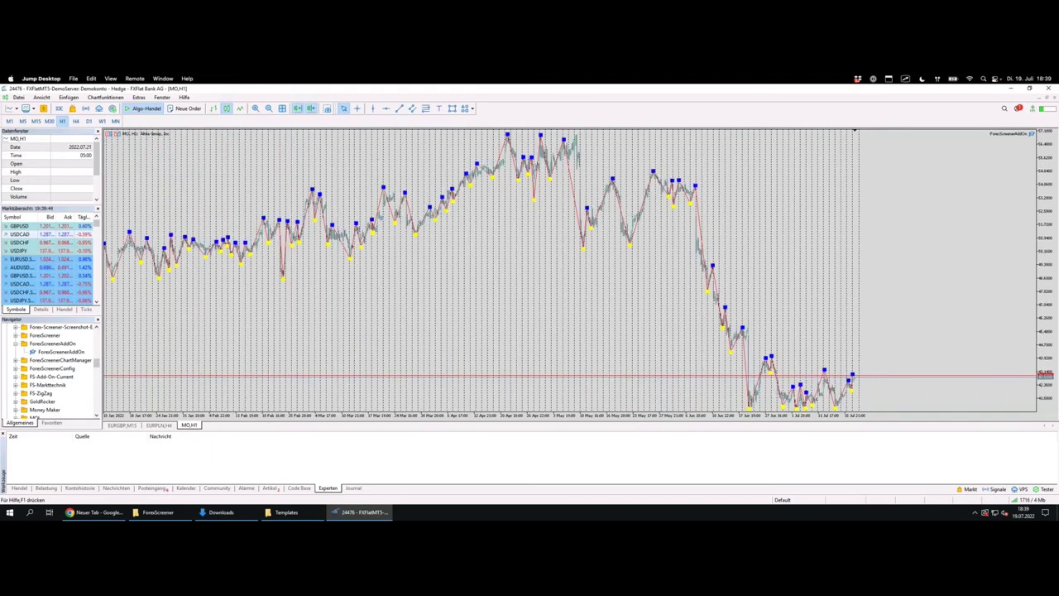
key("plus")
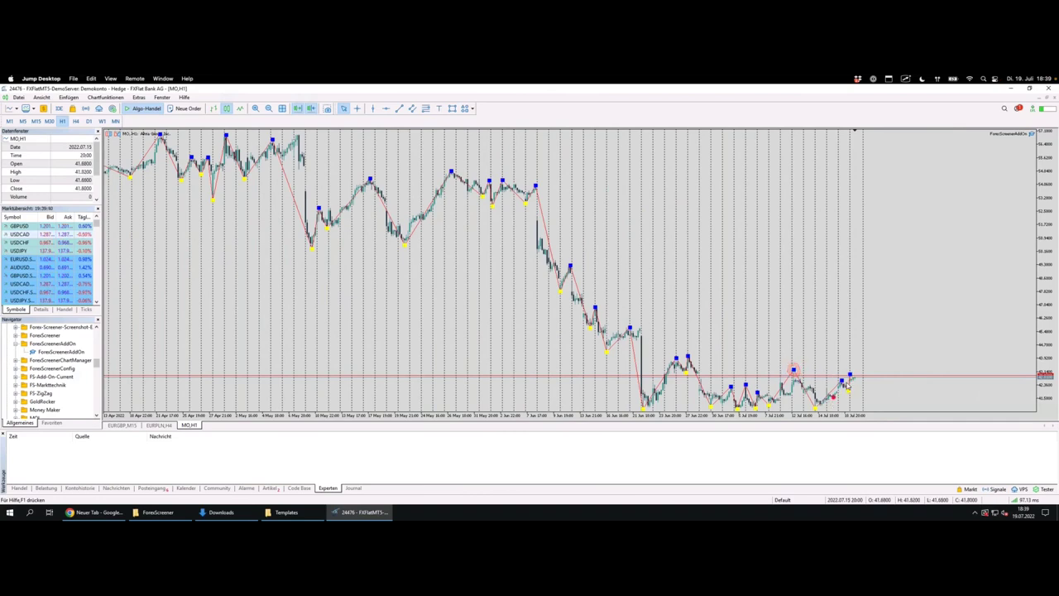
left_click_drag(788, 370, 863, 372)
mouse_move(792, 383)
Step: Switch the MO chart back to M5 and trace the young uptrend from its starting low to the newest high
left_click(23, 121)
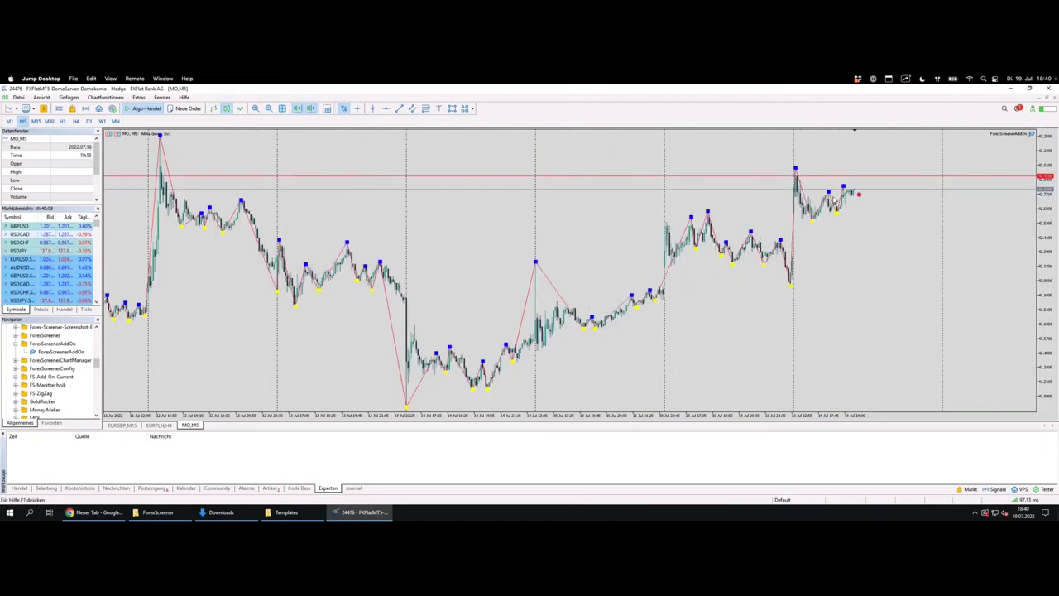
mouse_move(813, 219)
left_mouse_down()
mouse_move(835, 213)
mouse_move(843, 187)
left_mouse_up()
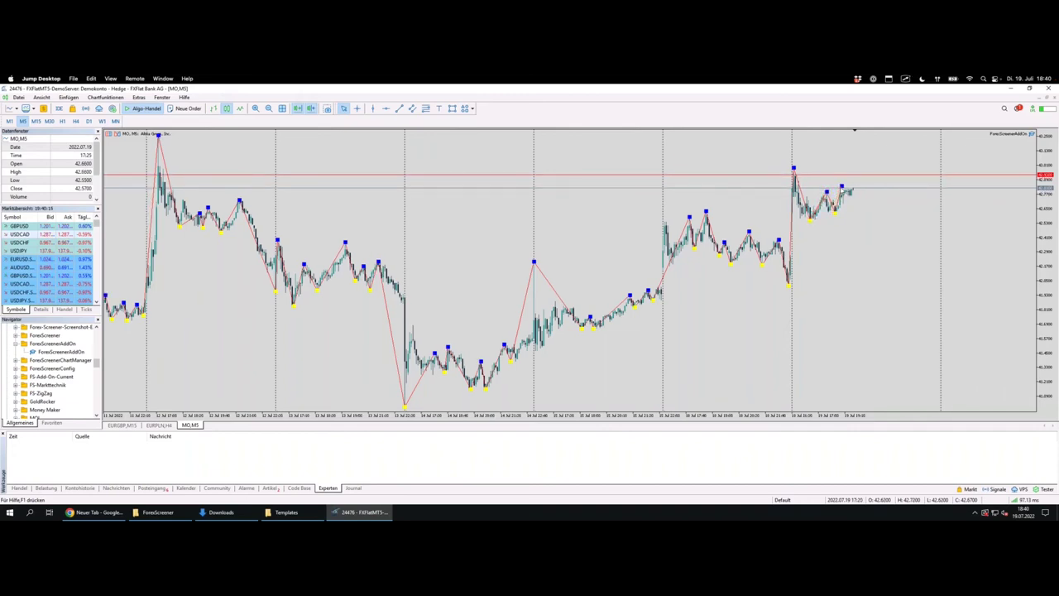
mouse_move(811, 219)
left_mouse_down()
mouse_move(831, 213)
mouse_move(842, 186)
left_mouse_up()
scroll(827, 202, "up", 2)
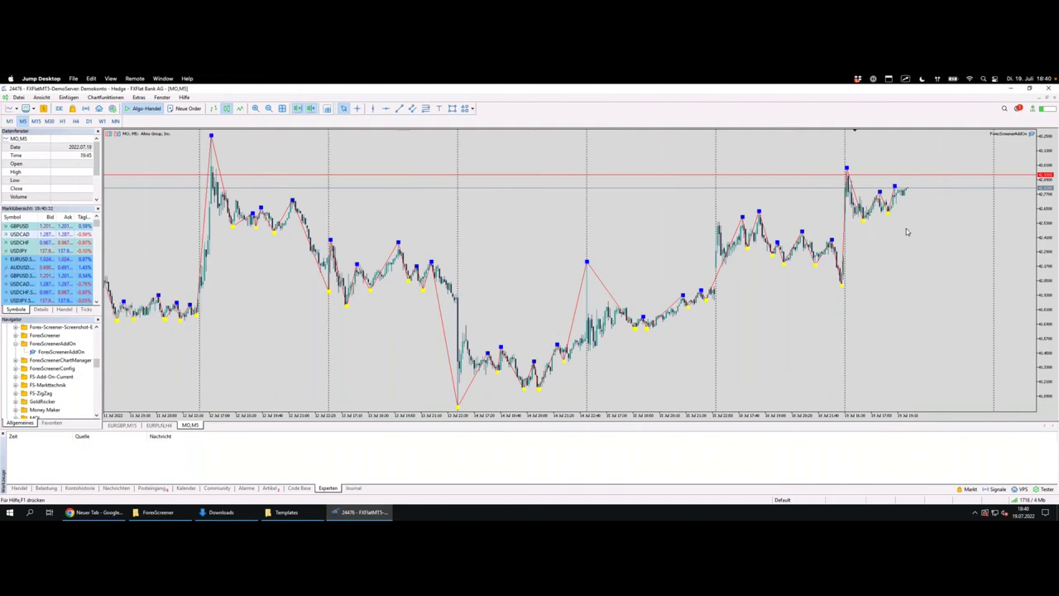
scroll(803, 247, "down", 2)
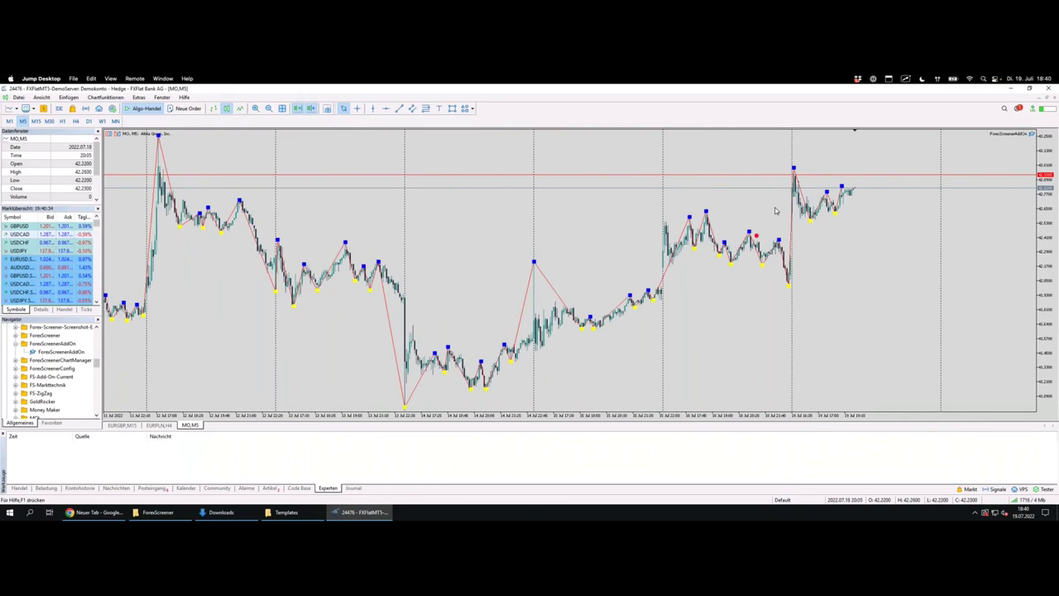
mouse_move(795, 256)
left_mouse_down()
mouse_move(783, 210)
mouse_move(804, 231)
mouse_move(797, 257)
left_mouse_up()
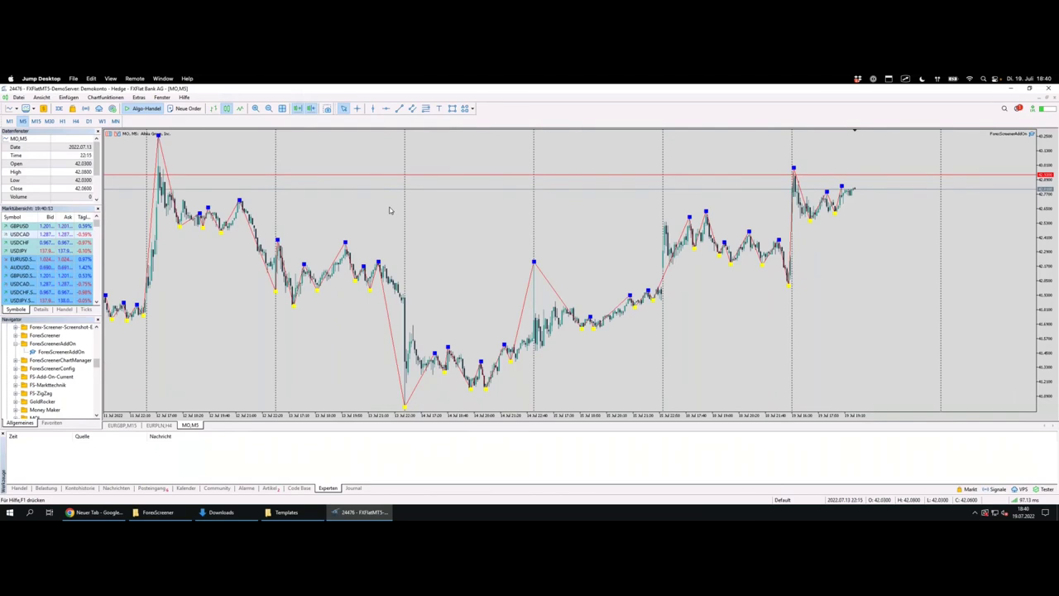
Step: Return to the screener and browse the second page of M5 uptrend matches
key("ctrl+Left")
key("ctrl+Left")
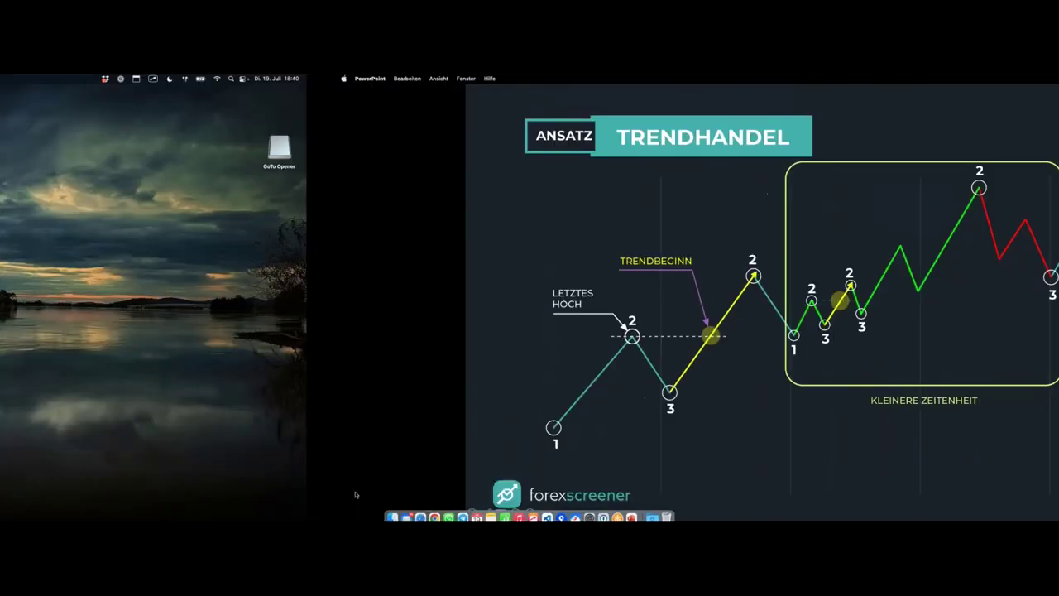
scroll(483, 281, "down", 3)
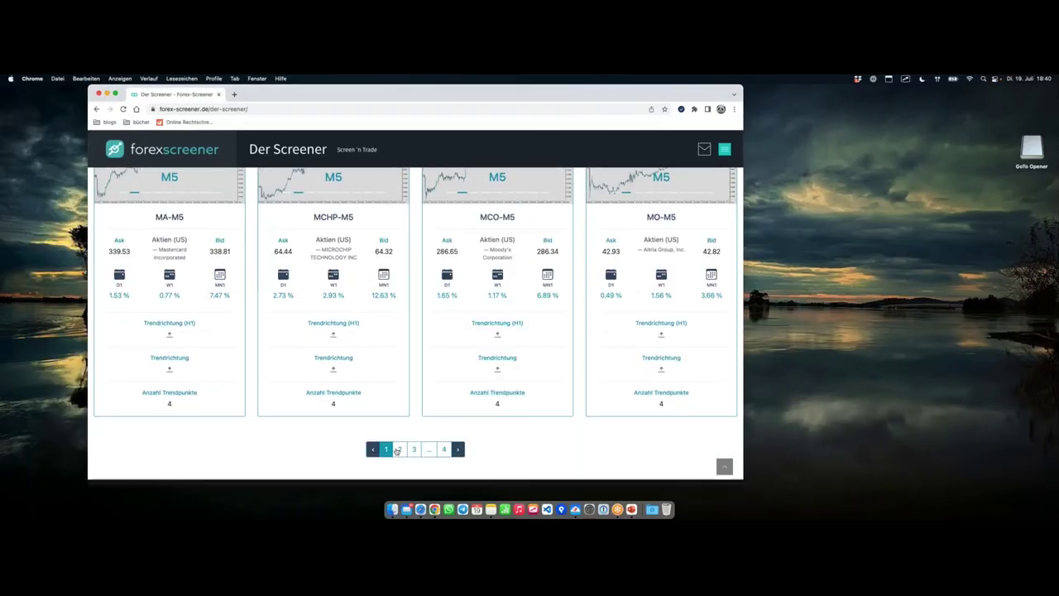
left_click(399, 449)
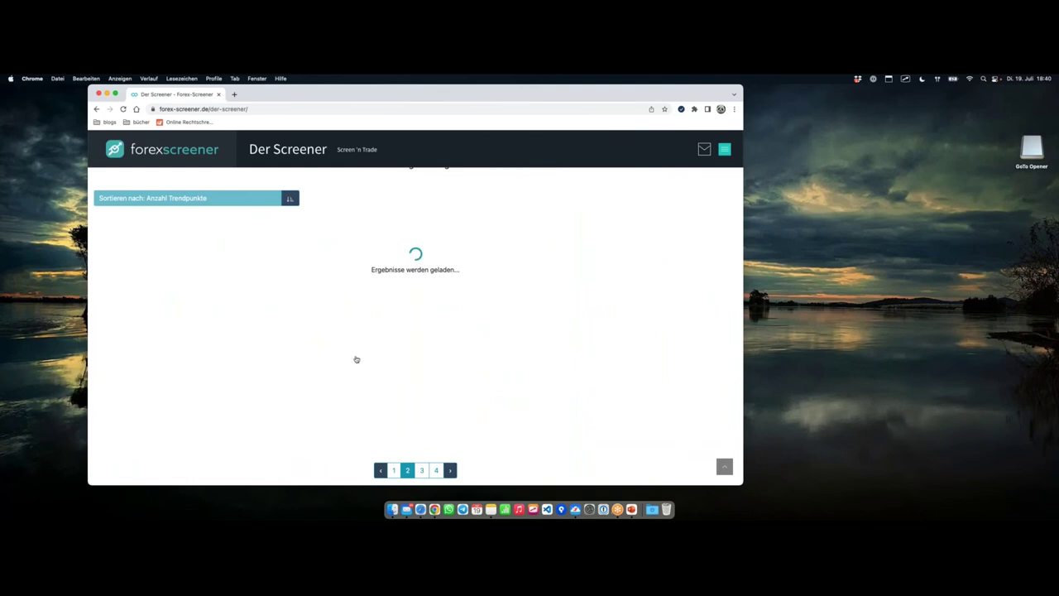
scroll(349, 307, "down", 1)
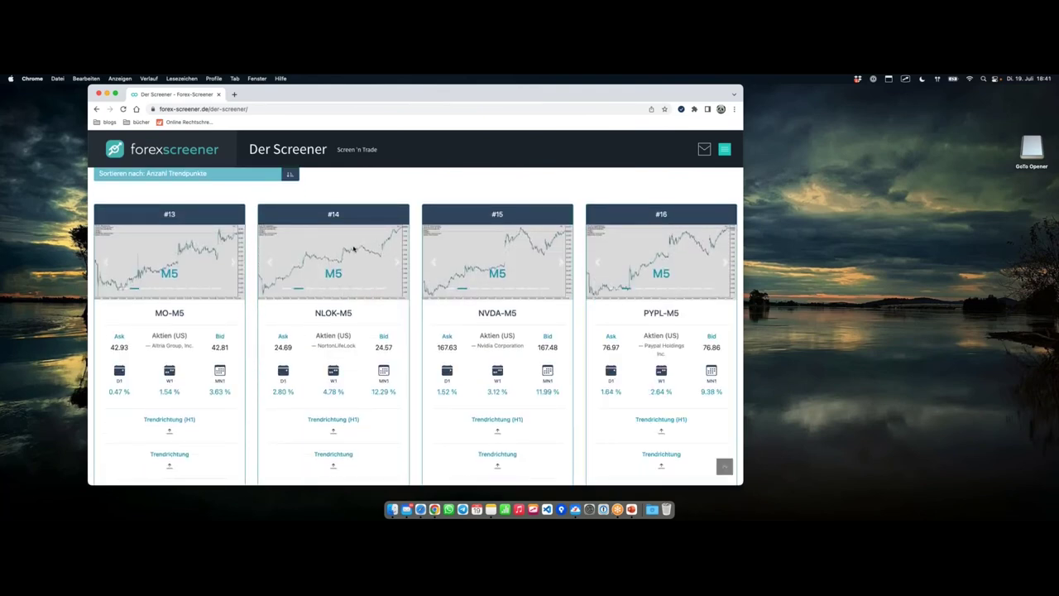
scroll(353, 249, "down", 8)
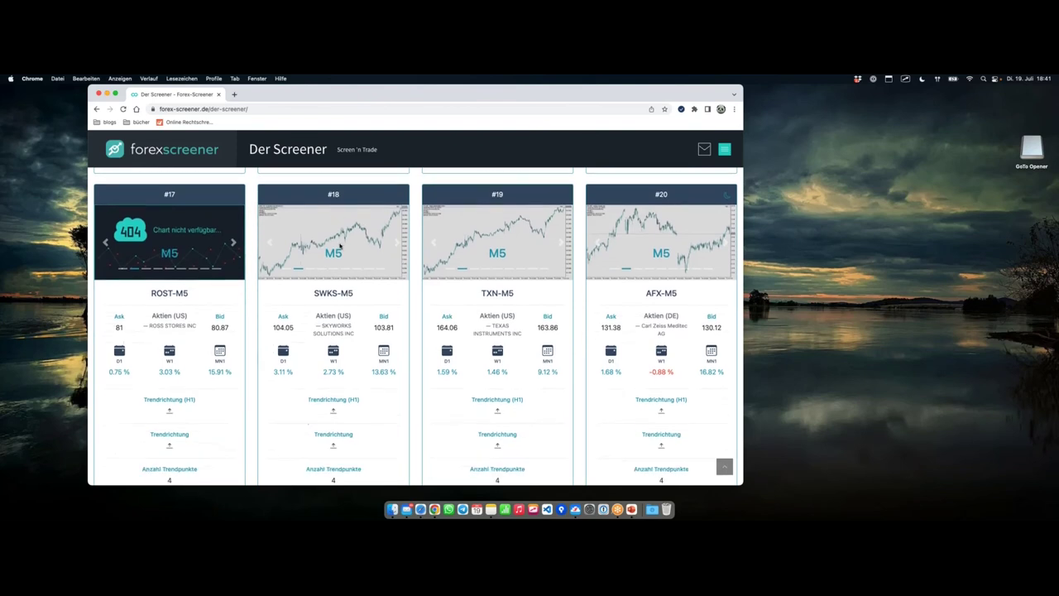
scroll(339, 246, "down", 2)
scroll(345, 241, "up", 1)
scroll(345, 241, "down", 4)
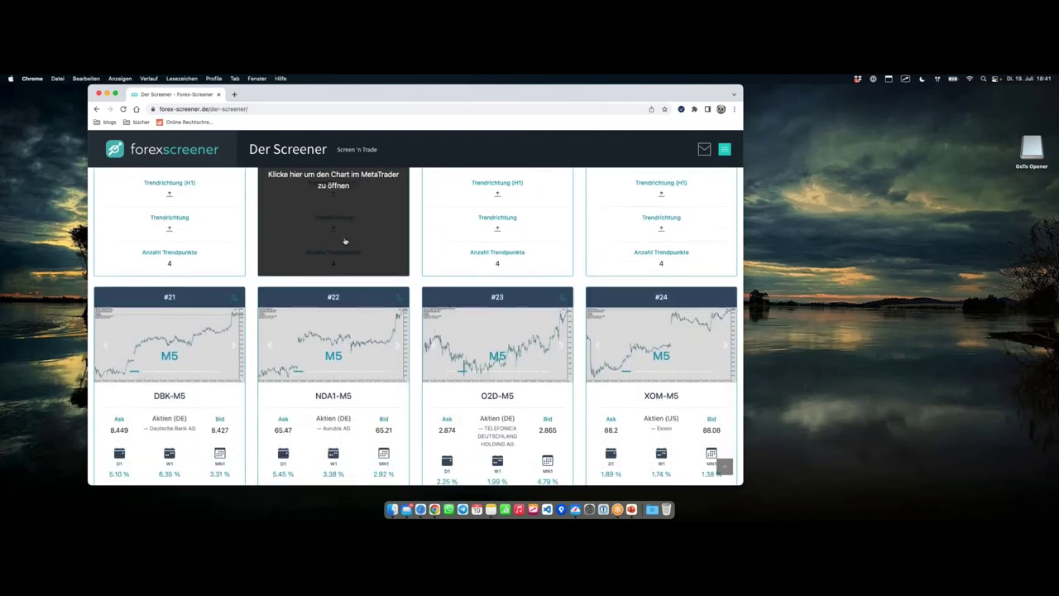
Step: Browse the following result pages of M5 uptrend matches, from match #21 through match #44
scroll(348, 239, "down", 8)
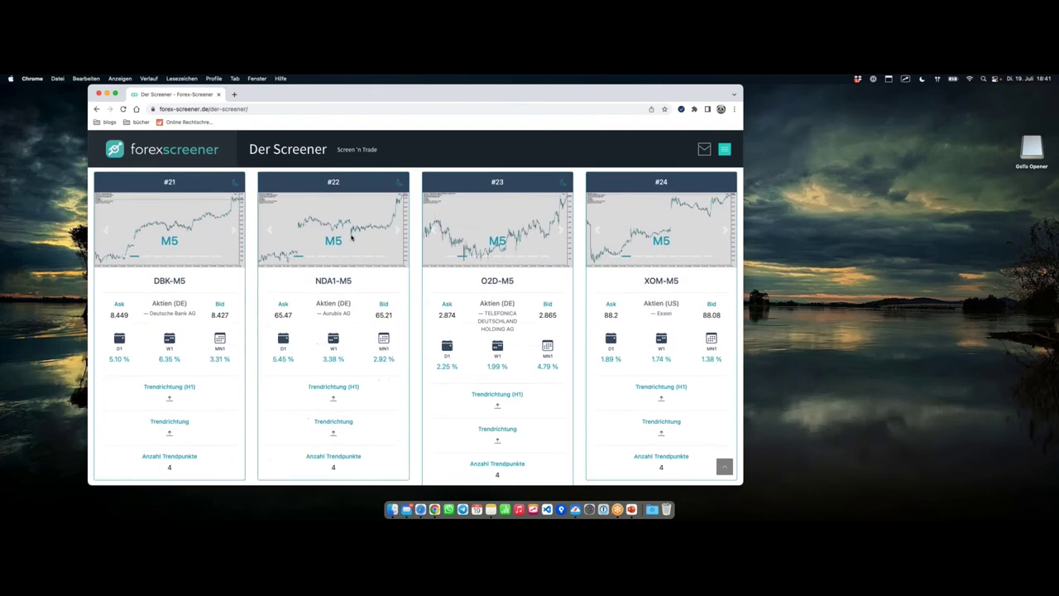
left_click(406, 317)
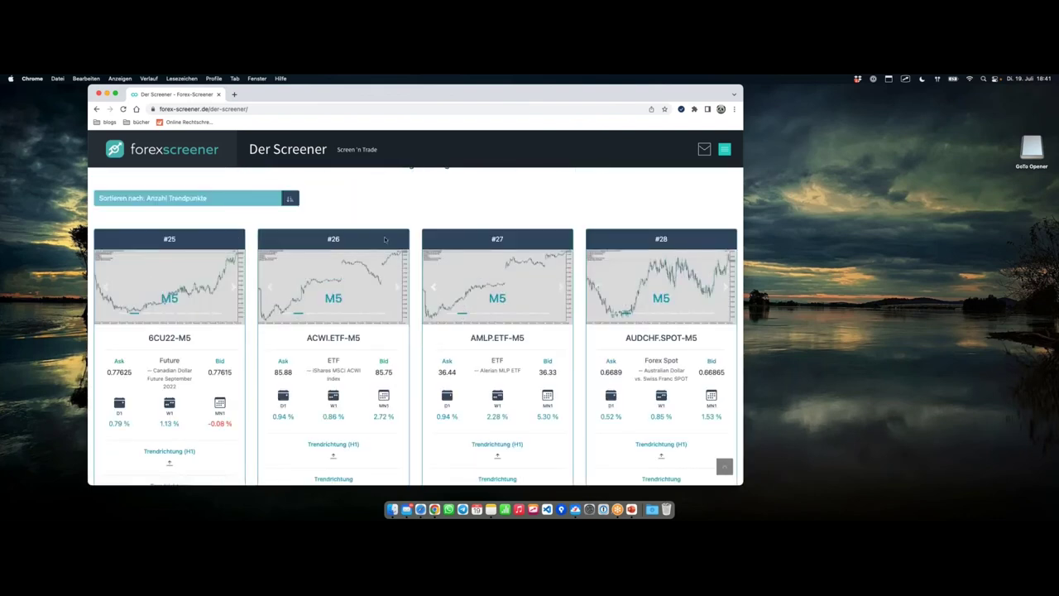
scroll(390, 240, "down", 5)
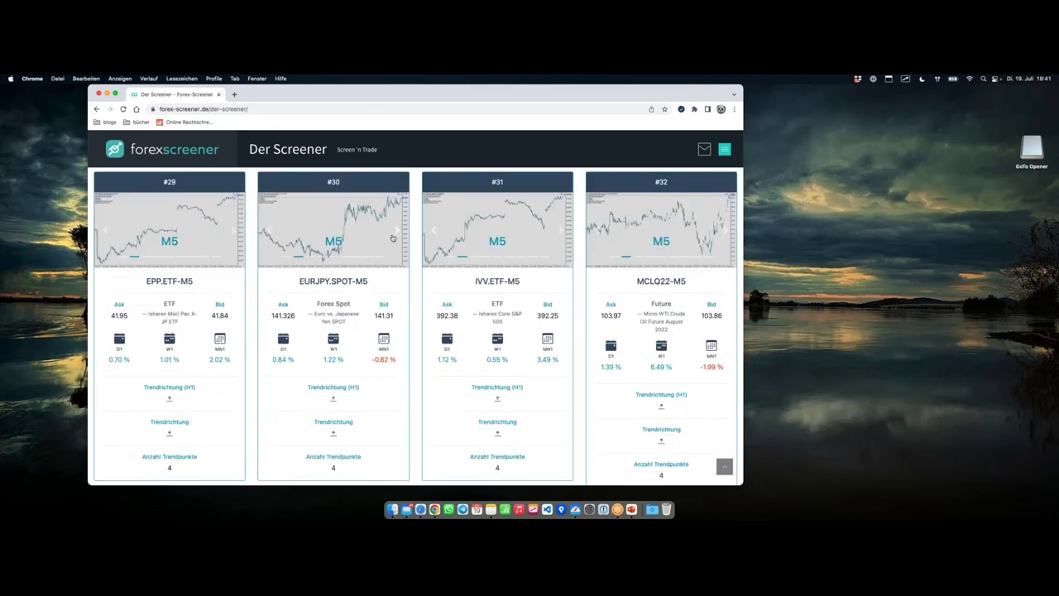
scroll(381, 236, "down", 4)
scroll(425, 233, "down", 8)
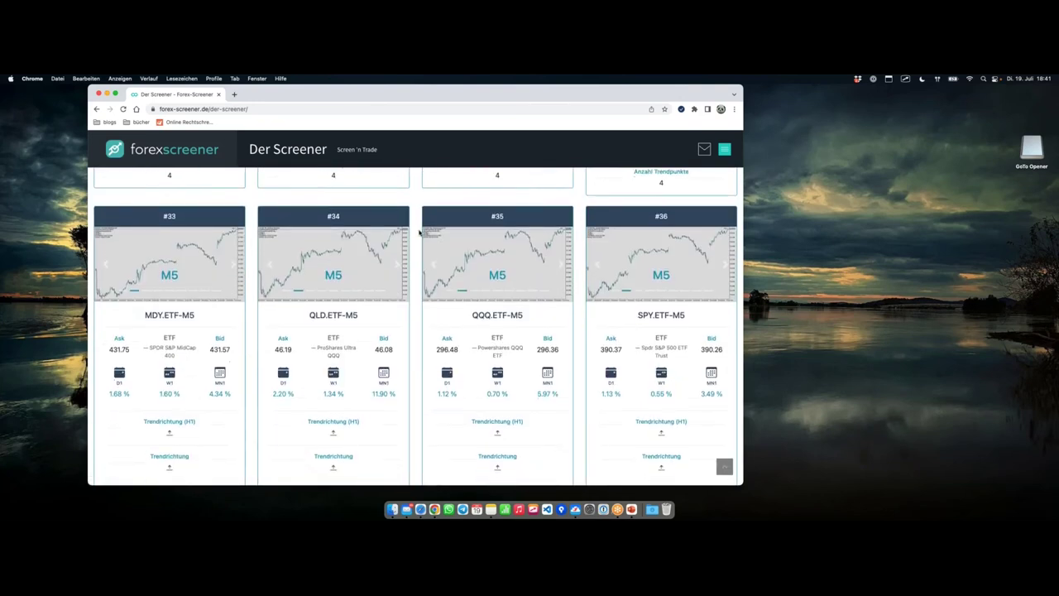
left_click(429, 274)
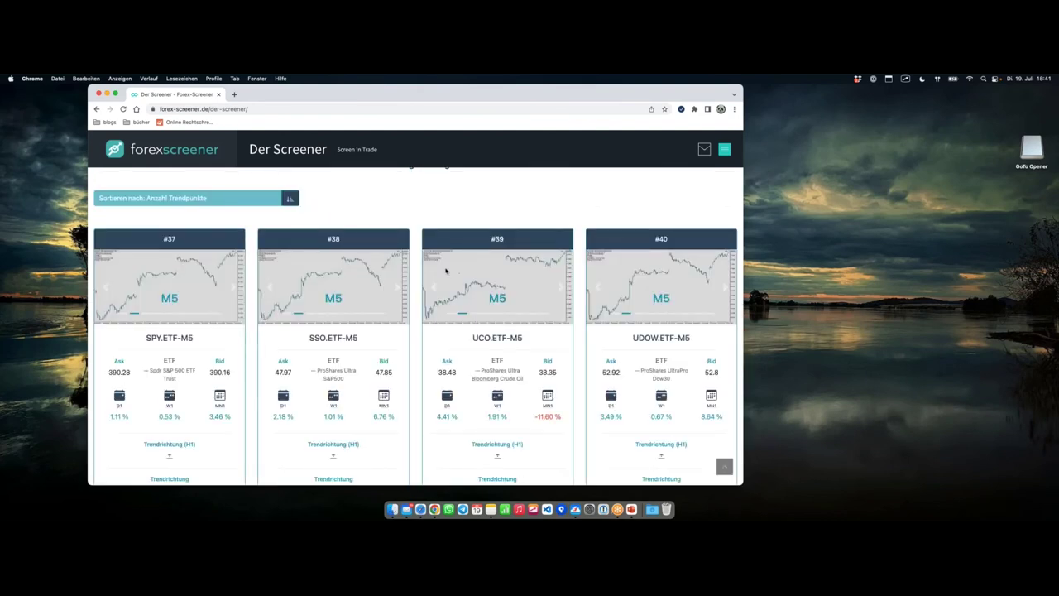
scroll(581, 307, "down", 5)
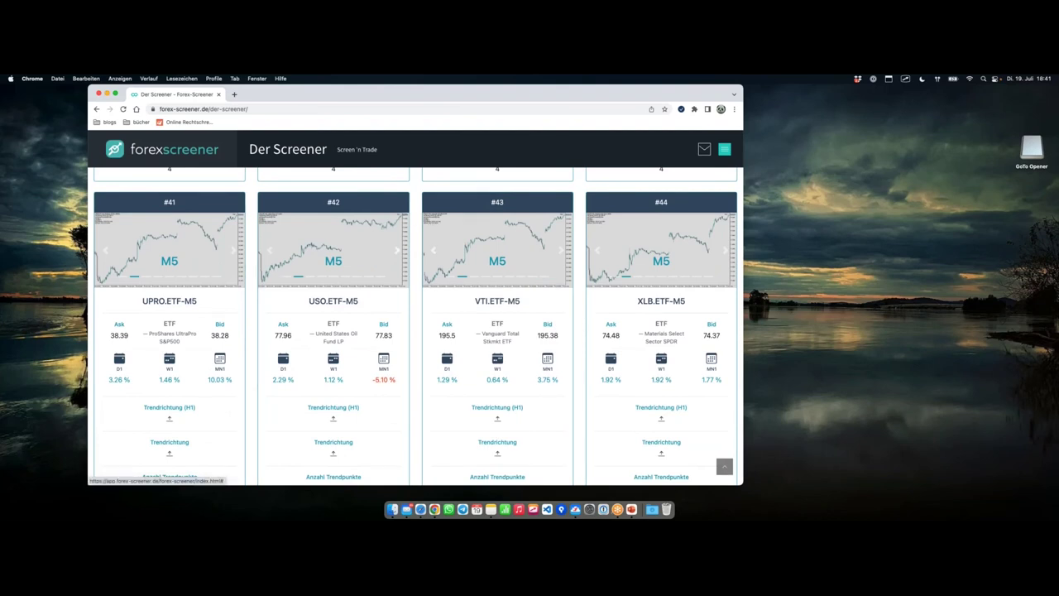
Step: Set the last trend point filter for the base timeframe to Tief
scroll(405, 216, "up", 3)
scroll(391, 220, "up", 15)
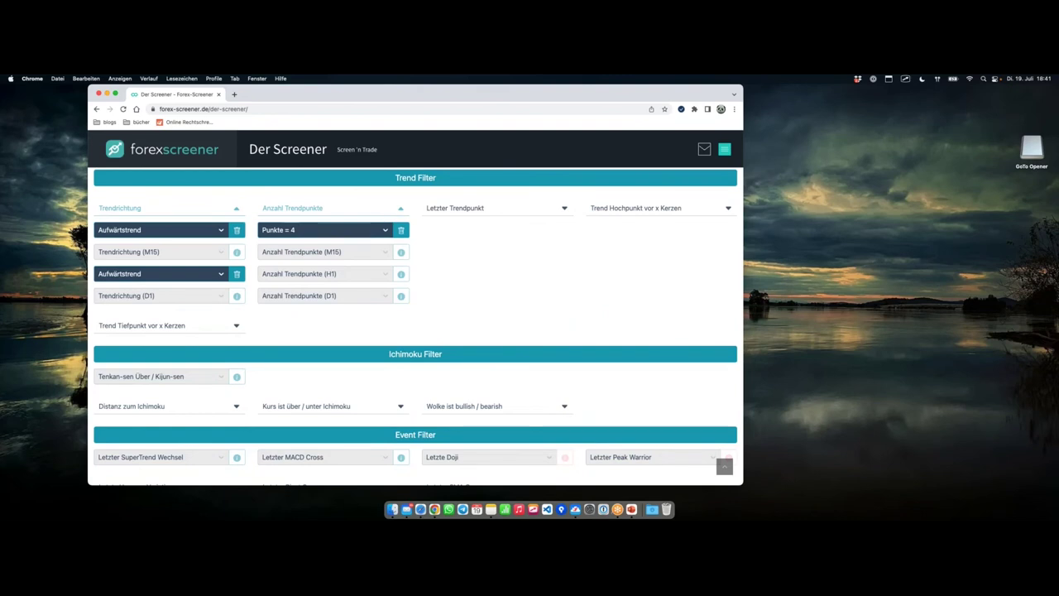
left_click(522, 211)
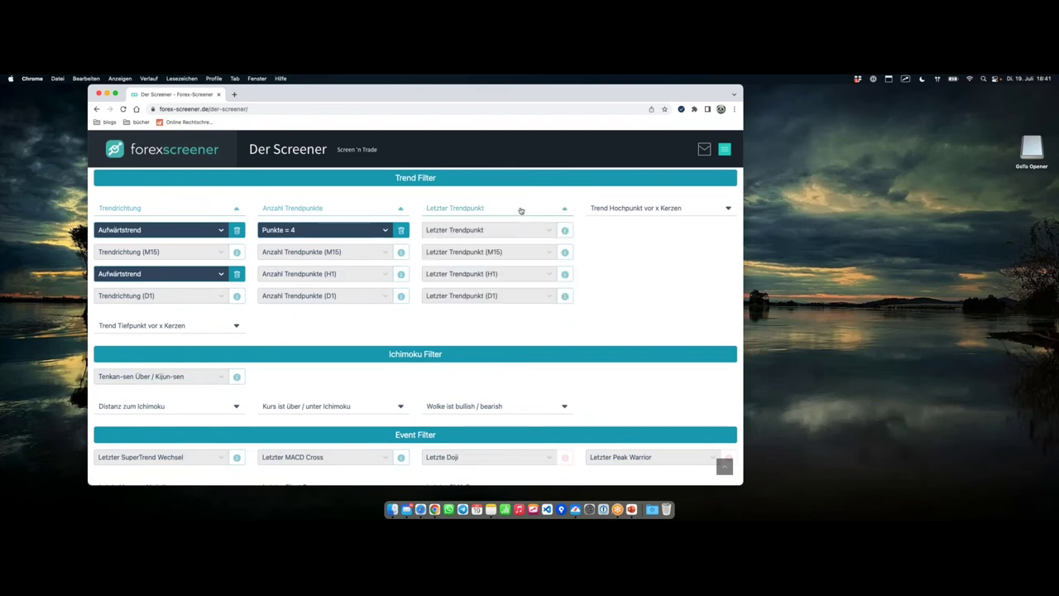
left_click(486, 229)
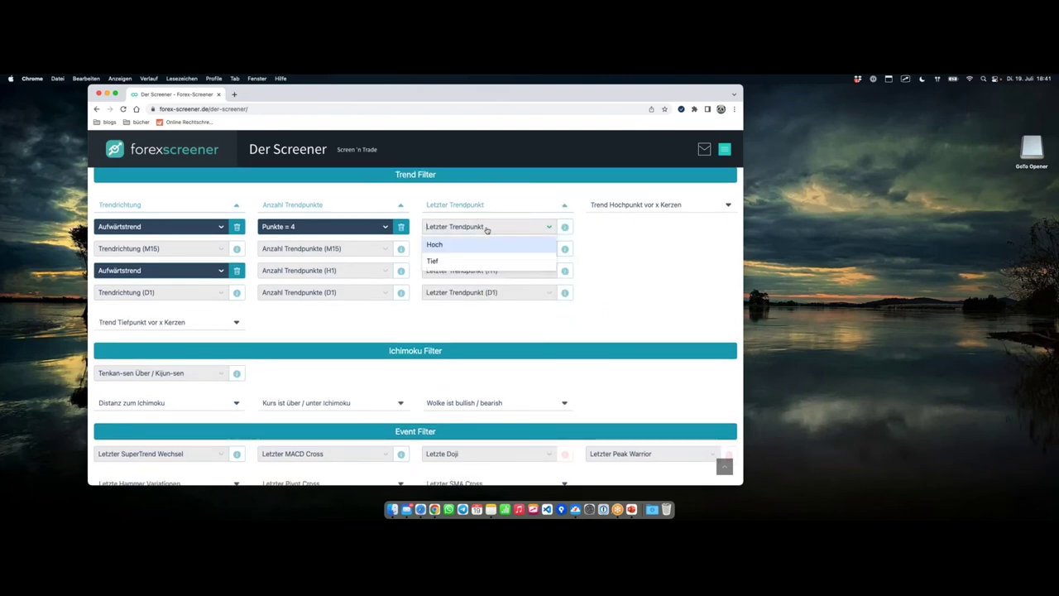
left_click(449, 262)
Step: Set the base-timeframe filter Trend Tiefpunkt vor x Kerzen to aktuelle Kerze
left_click(669, 205)
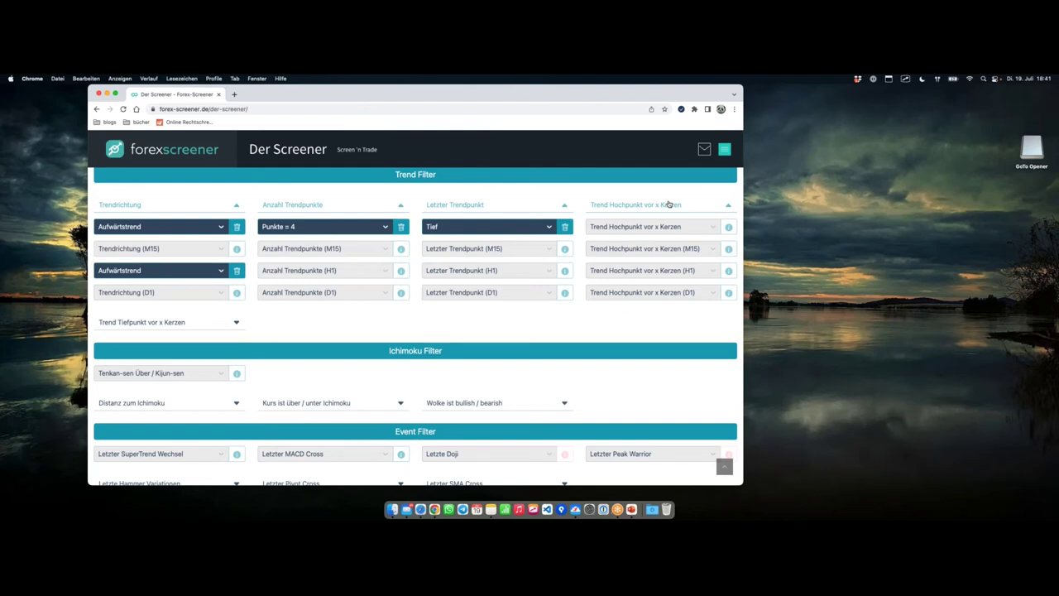
left_click(669, 204)
left_click(166, 322)
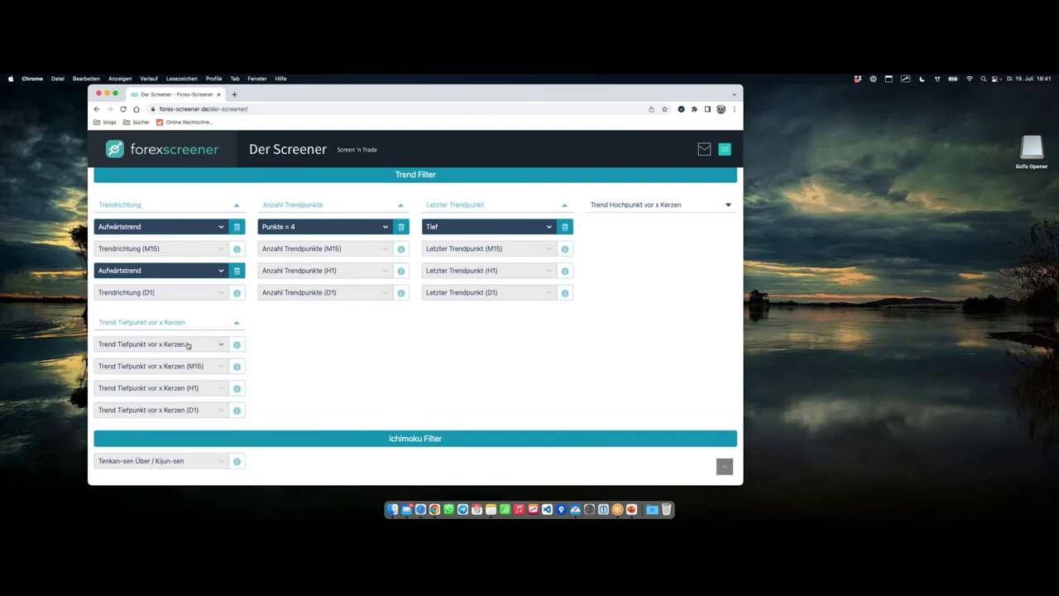
left_click(189, 344)
left_click(129, 361)
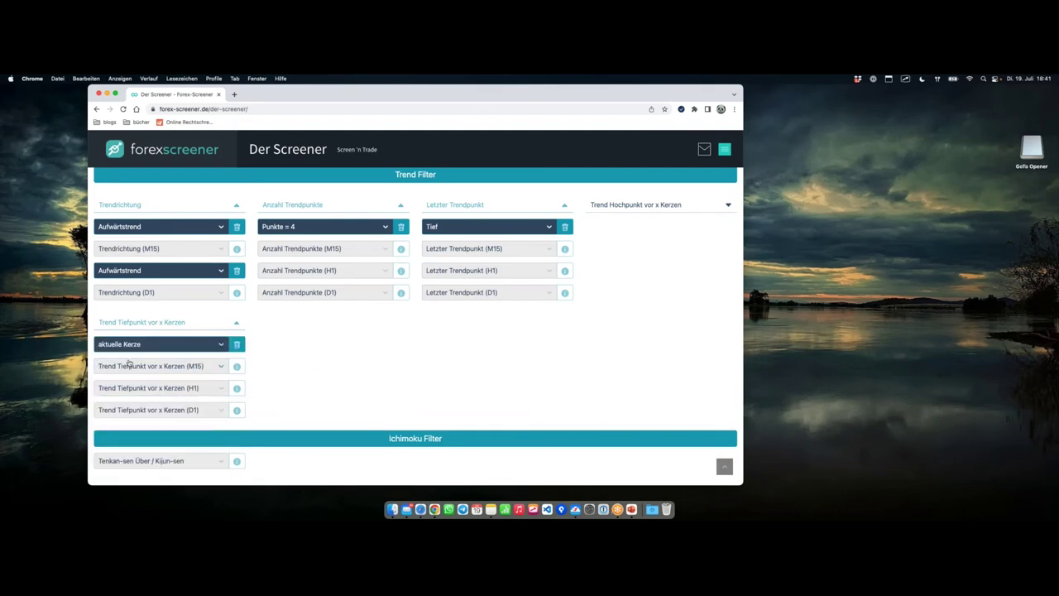
Step: Check the number of results for the tightened trend filters and underline the results line
scroll(194, 341, "down", 5)
scroll(215, 331, "up", 5)
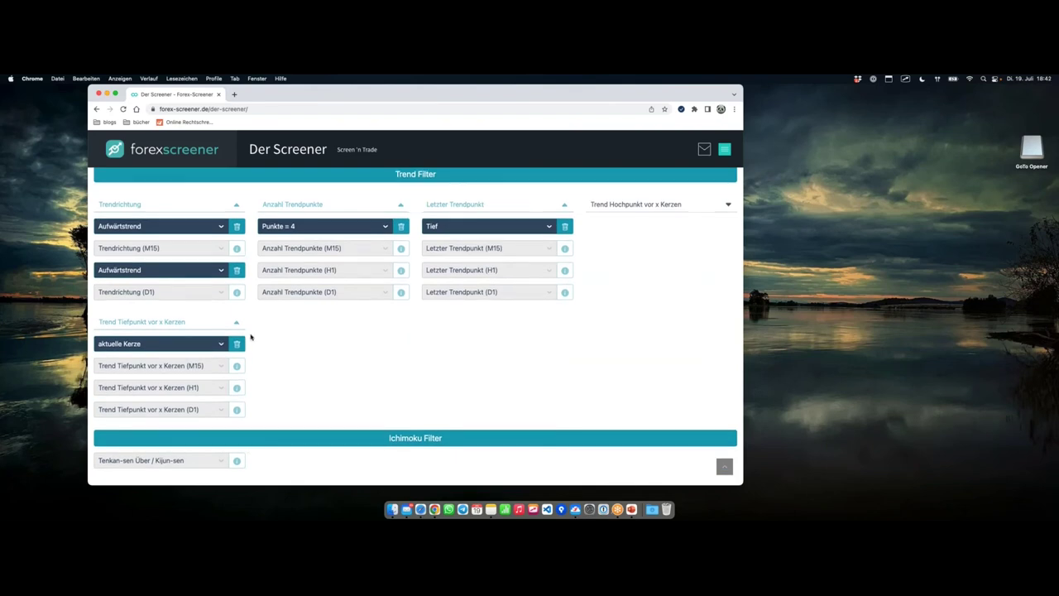
scroll(250, 338, "down", 10)
scroll(251, 337, "up", 1)
scroll(372, 319, "down", 1)
left_click_drag(346, 282, 468, 280)
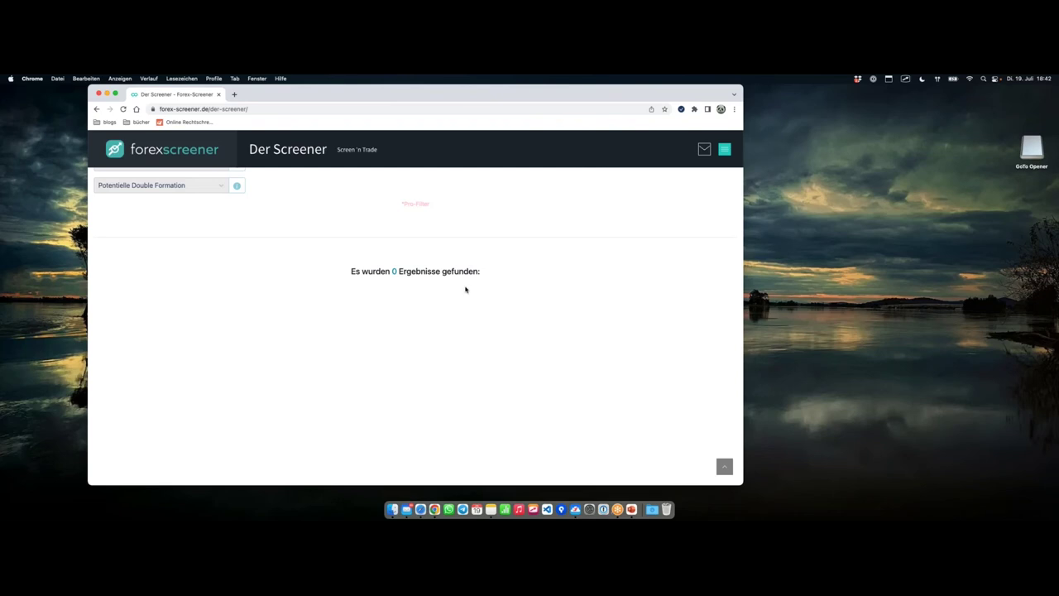
left_click_drag(392, 282, 477, 284)
left_click_drag(346, 281, 490, 283)
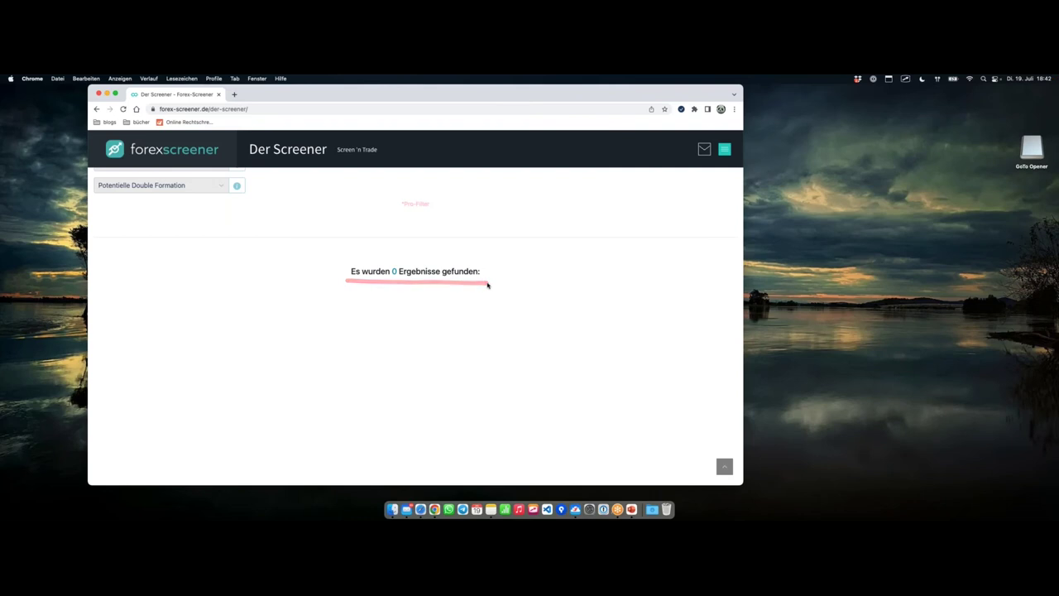
Step: Save the current filter combination as the setup "Verschachtelter Aufwärtstrend" and locate it in the list of saved setups
scroll(505, 261, "up", 10)
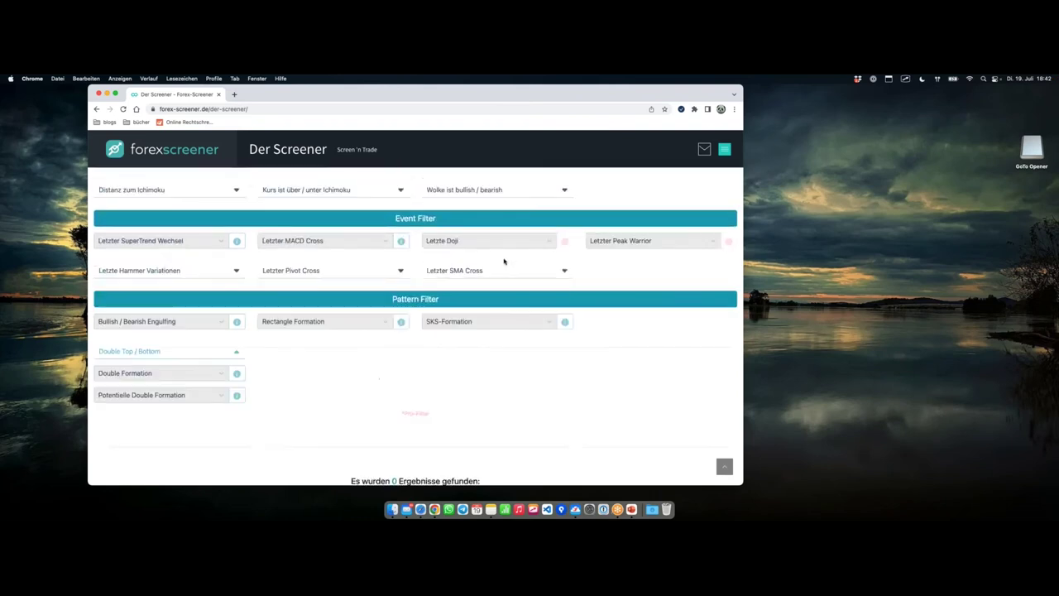
scroll(430, 248, "up", 4)
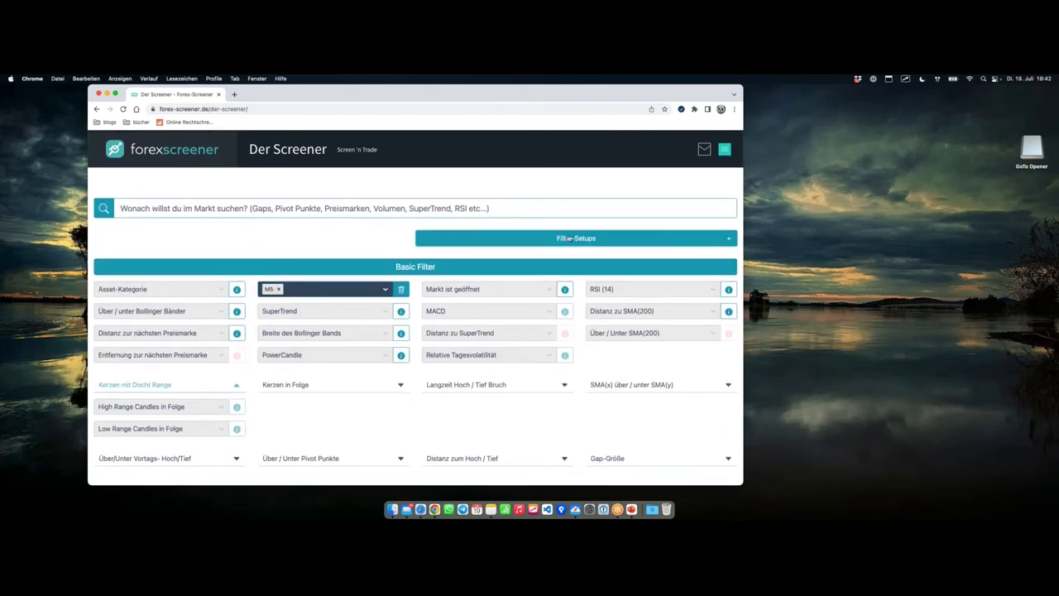
left_click(430, 242)
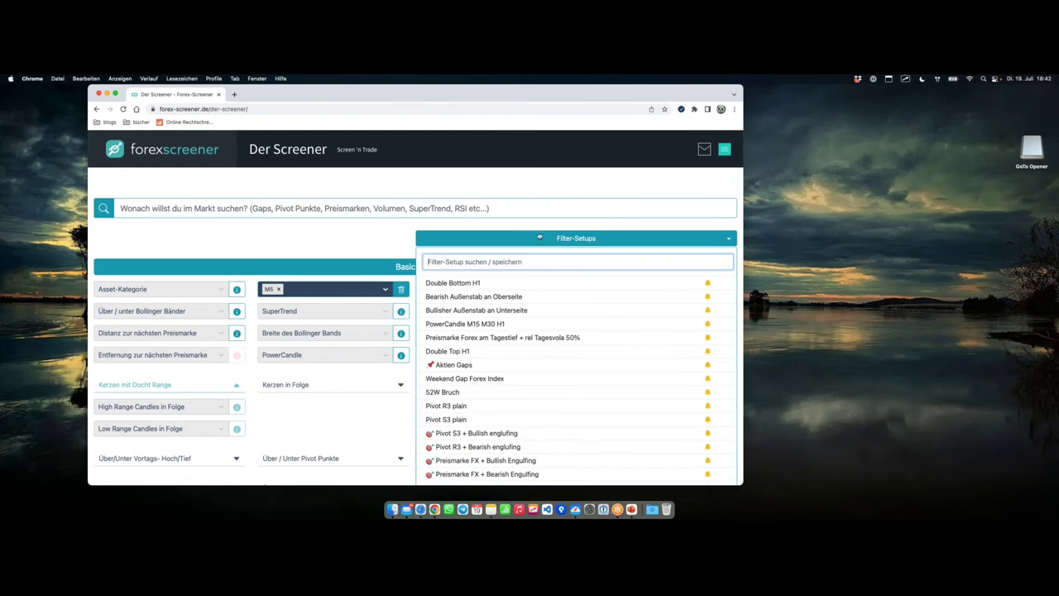
scroll(538, 236, "down", 1)
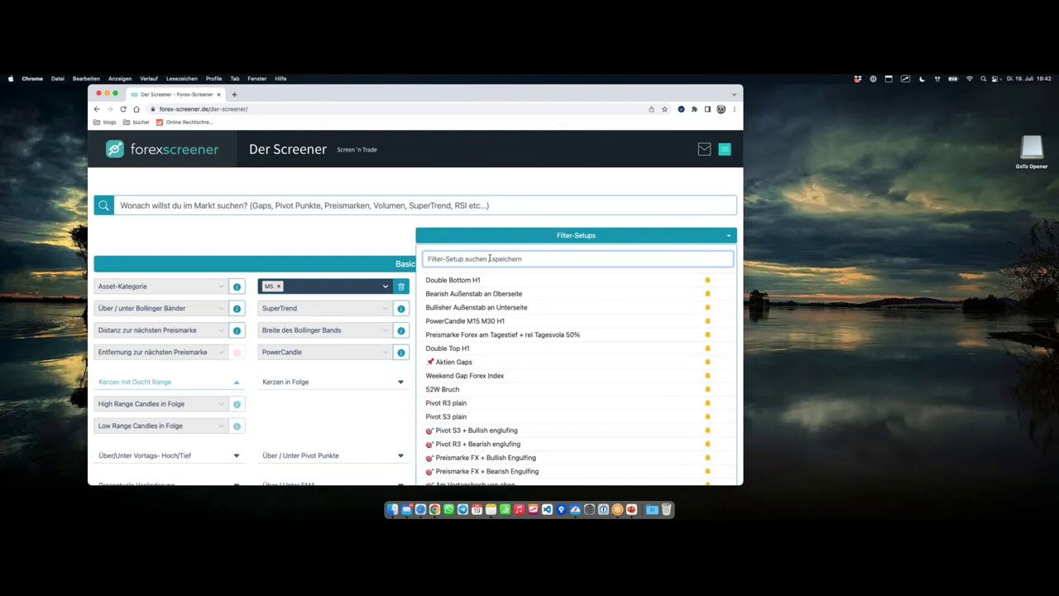
type("re")
key("BackSpace")
key("BackSpace")
type("Verschachtelter Aufwärtstrend")
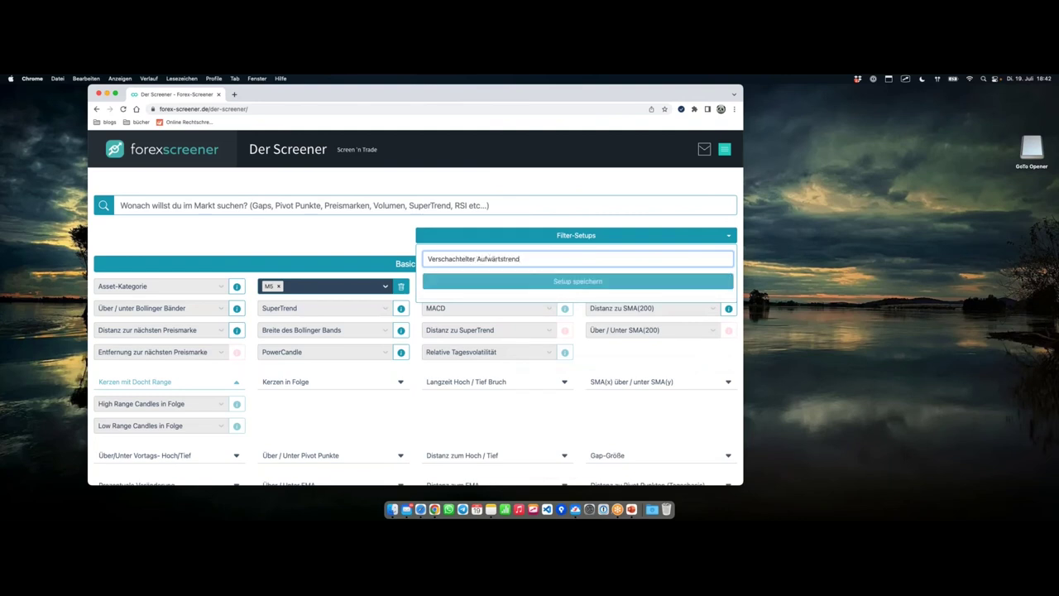
left_click(575, 282)
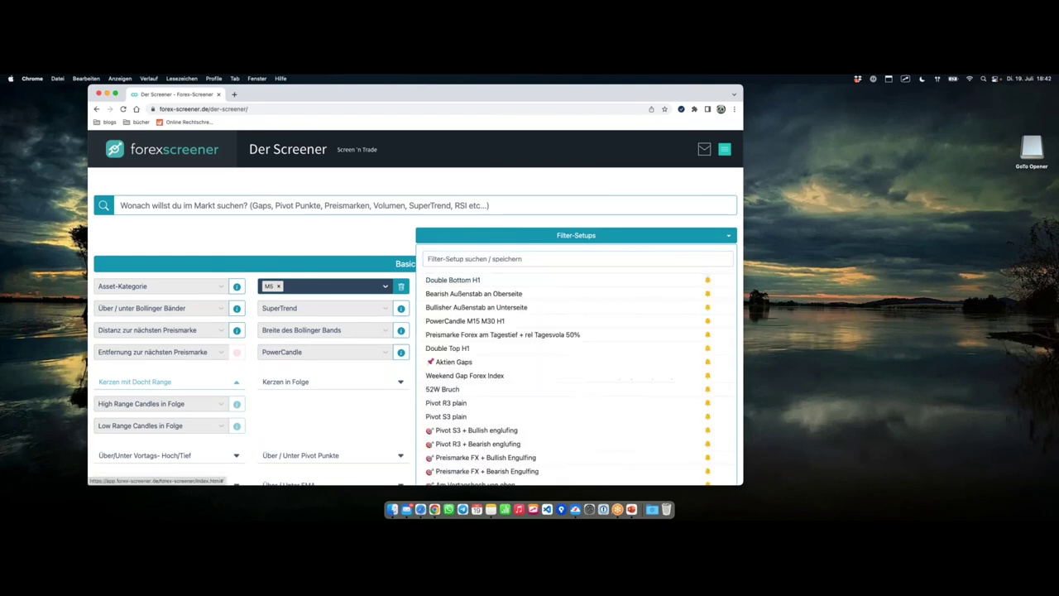
scroll(558, 269, "down", 5)
scroll(481, 304, "down", 10)
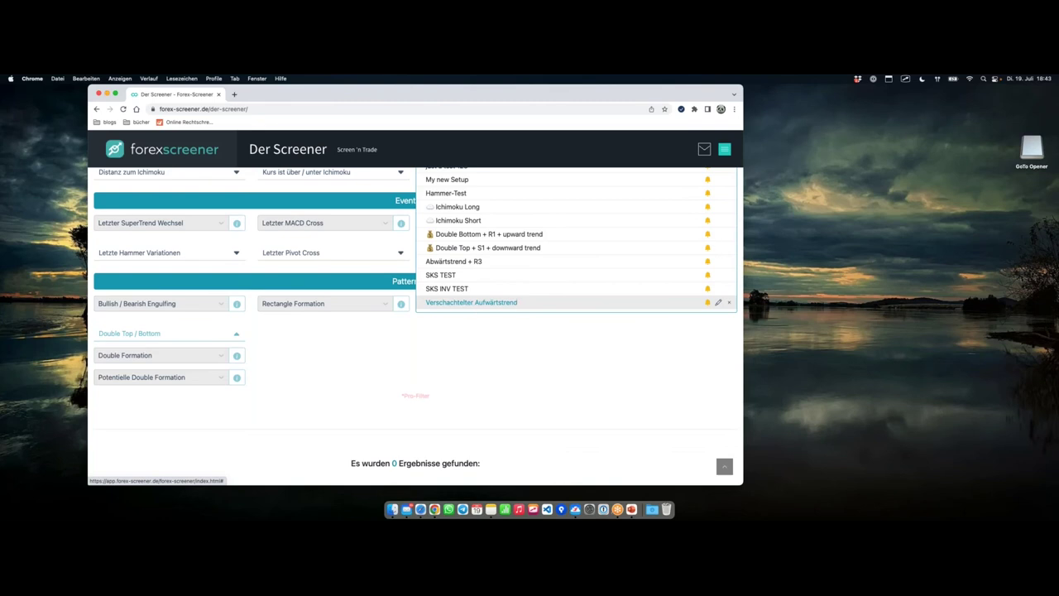
left_click(450, 341)
Step: Clear the trend low point filter, both Aufwärtstrend direction filters and the Punkte = 4 filter
scroll(386, 236, "up", 5)
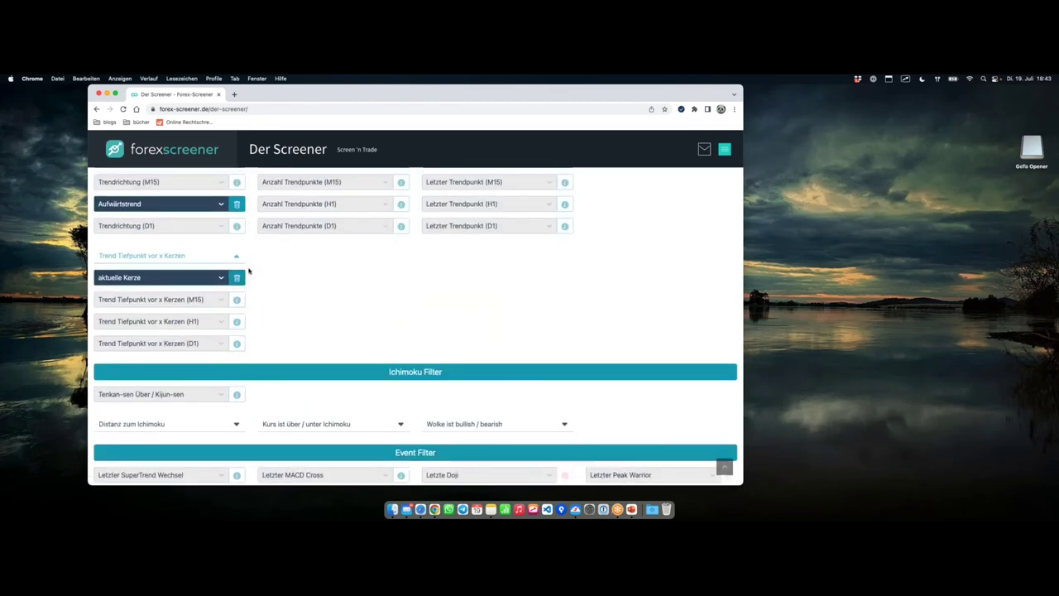
left_click(237, 278)
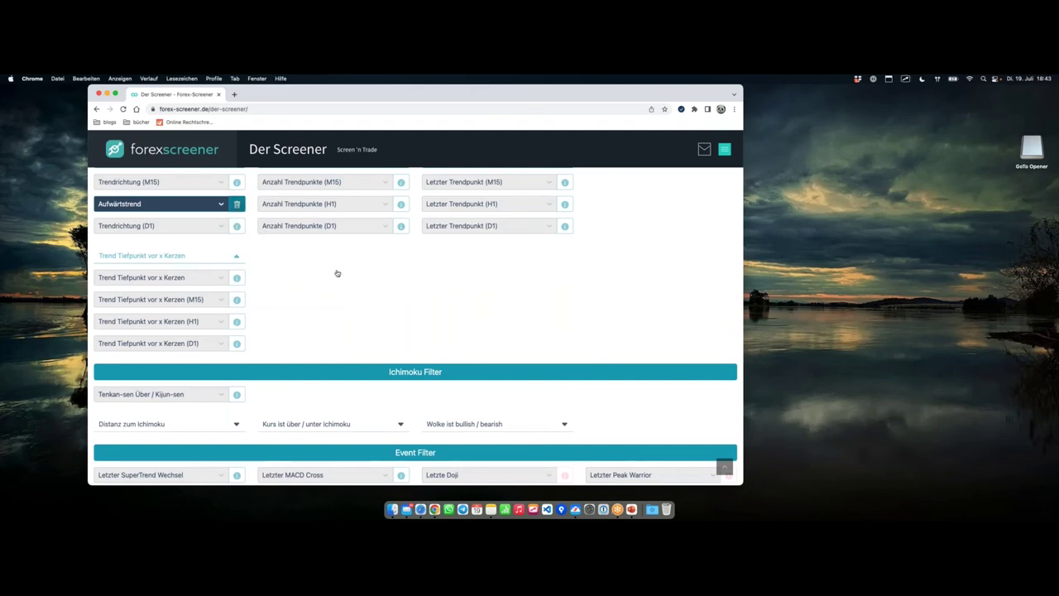
scroll(336, 272, "up", 3)
left_click(237, 333)
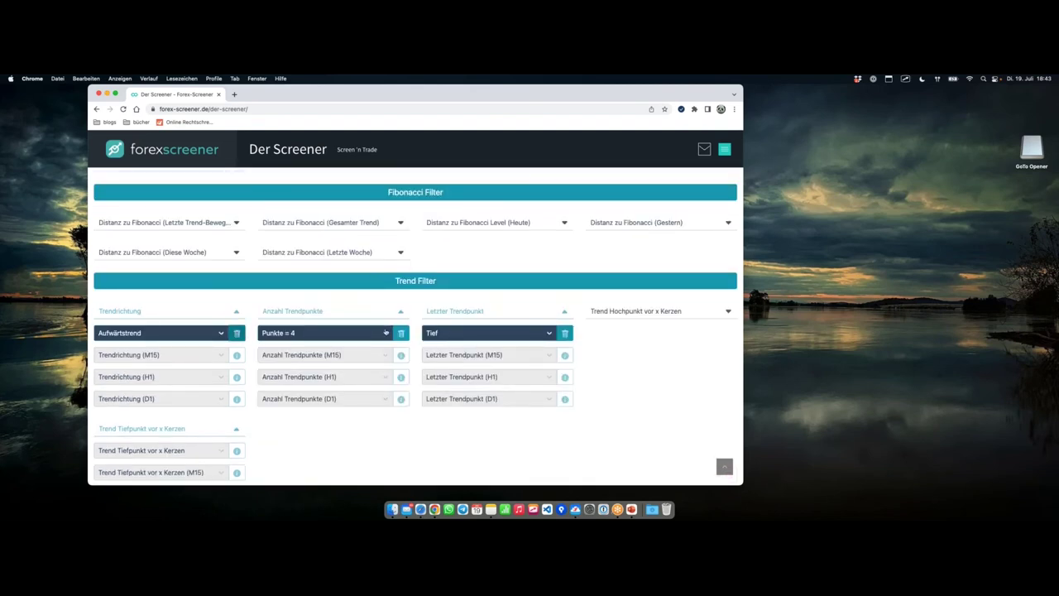
left_click(401, 332)
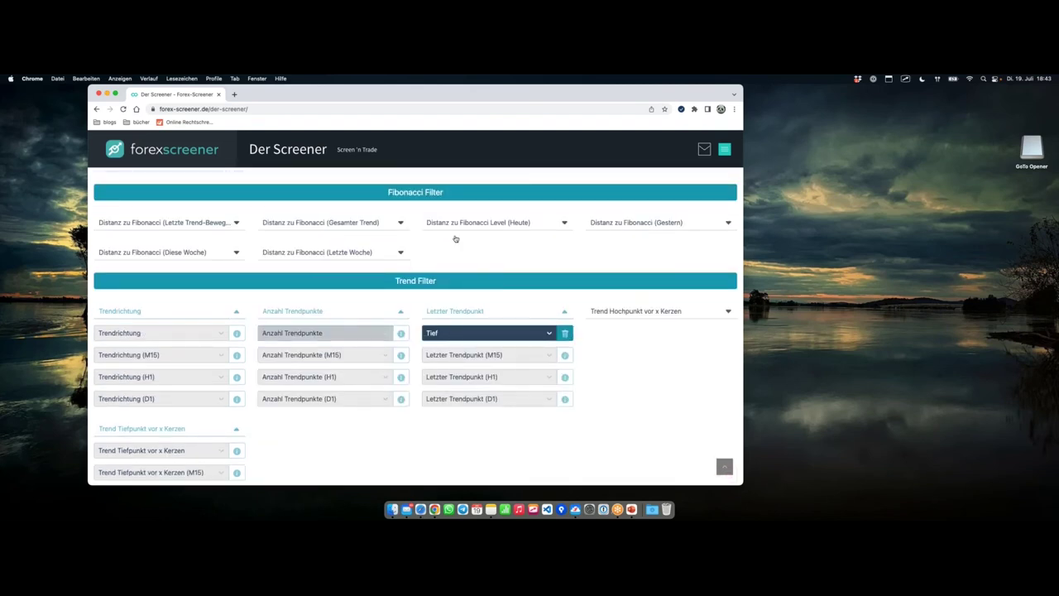
scroll(455, 239, "up", 6)
scroll(461, 259, "up", 5)
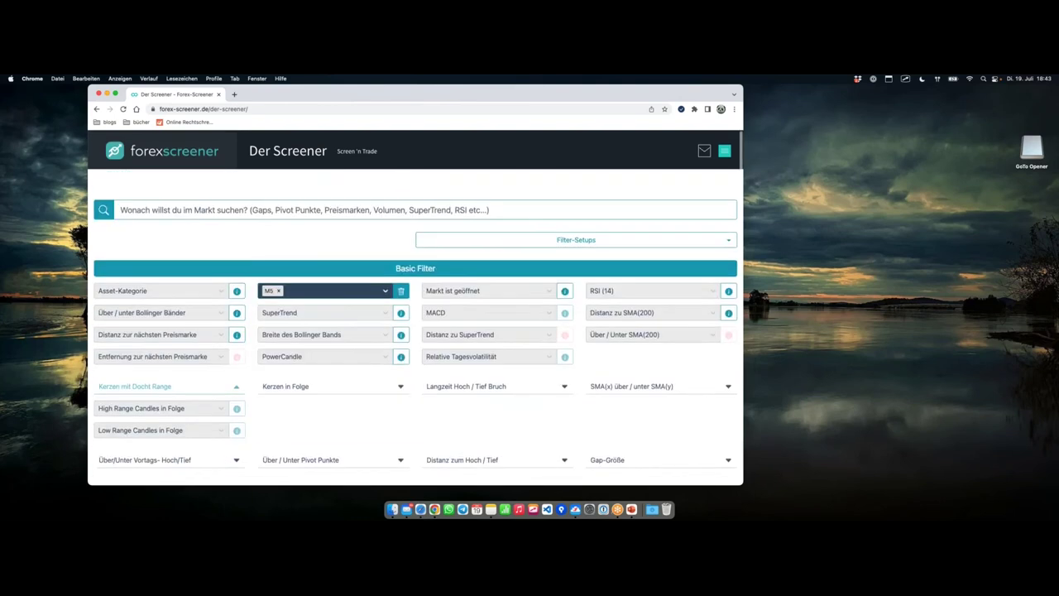
Step: Load the saved setup "Verschachtelter Aufwärtstrend" and check the trend filters it restores
left_click(576, 238)
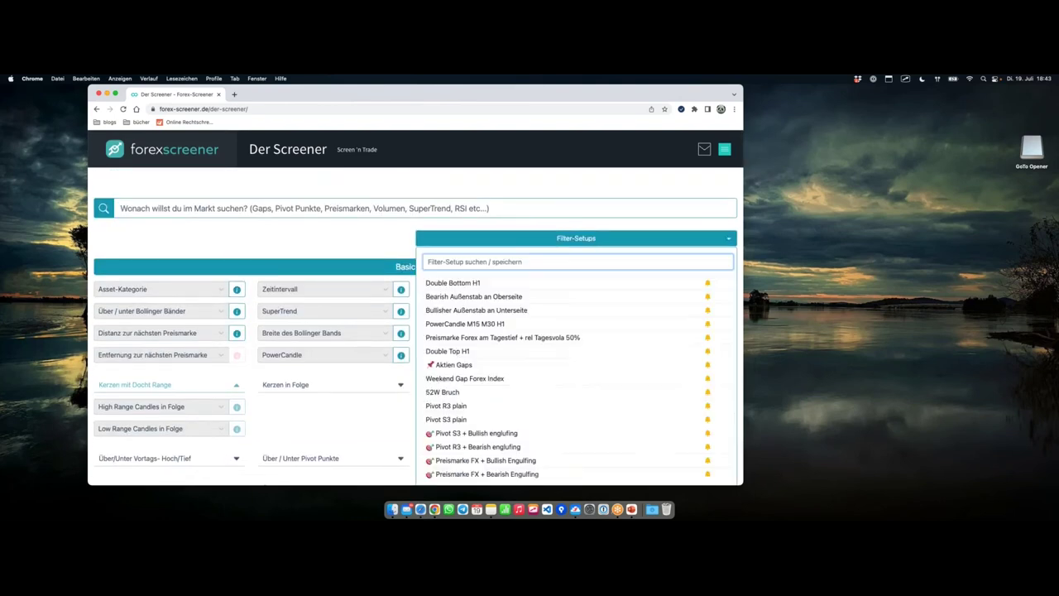
scroll(579, 302, "down", 2)
scroll(578, 298, "down", 18)
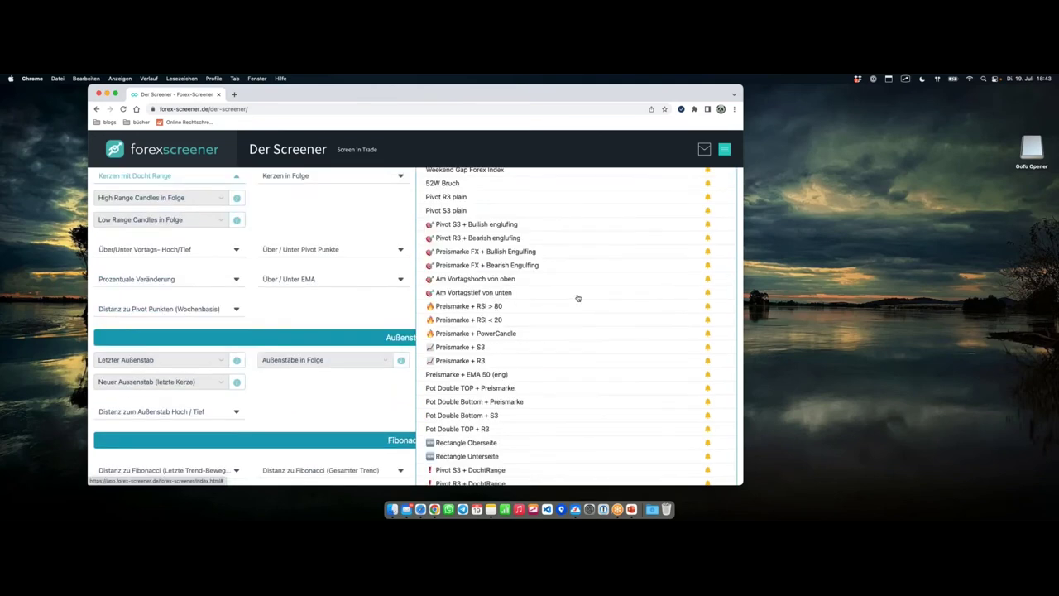
scroll(572, 293, "down", 4)
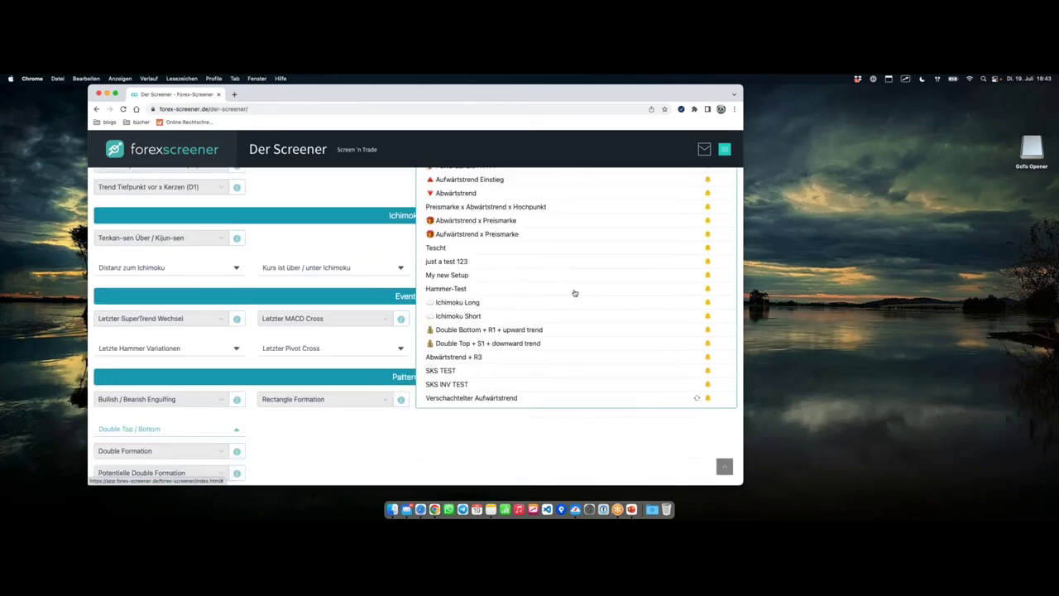
left_click(502, 388)
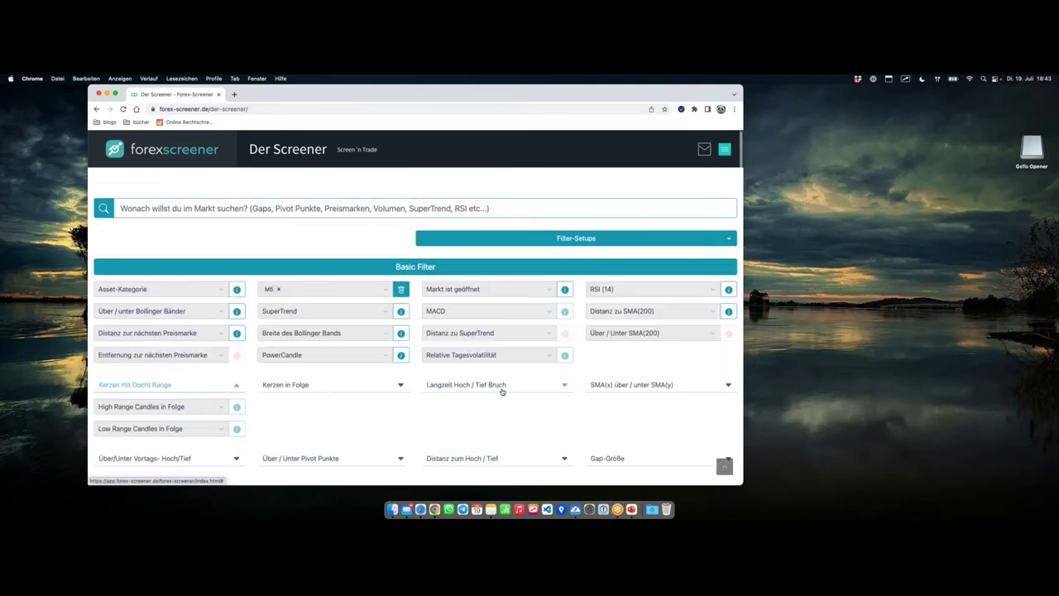
scroll(409, 307, "down", 10)
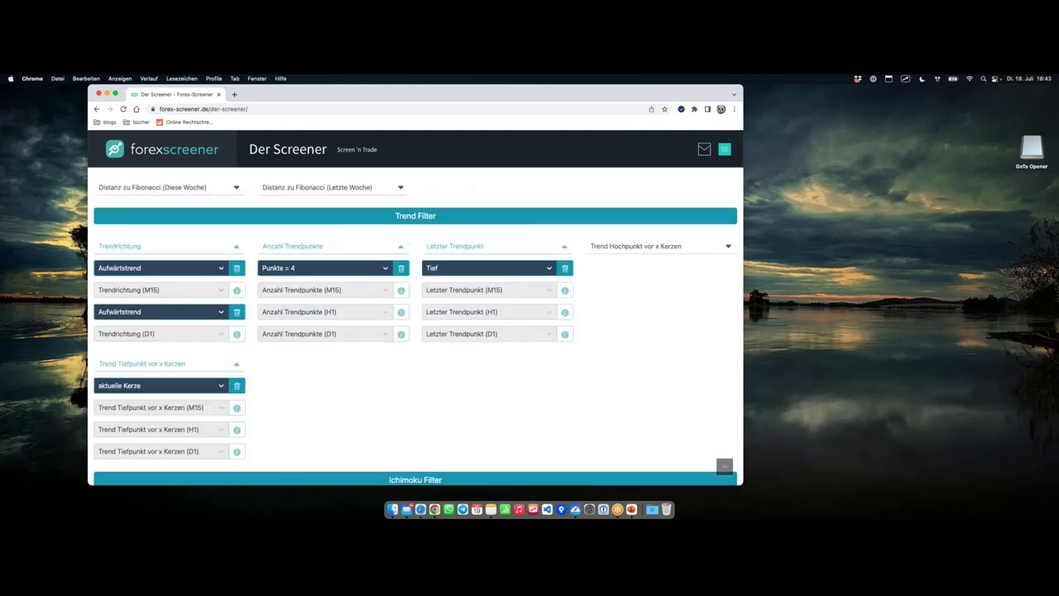
scroll(284, 308, "down", 5)
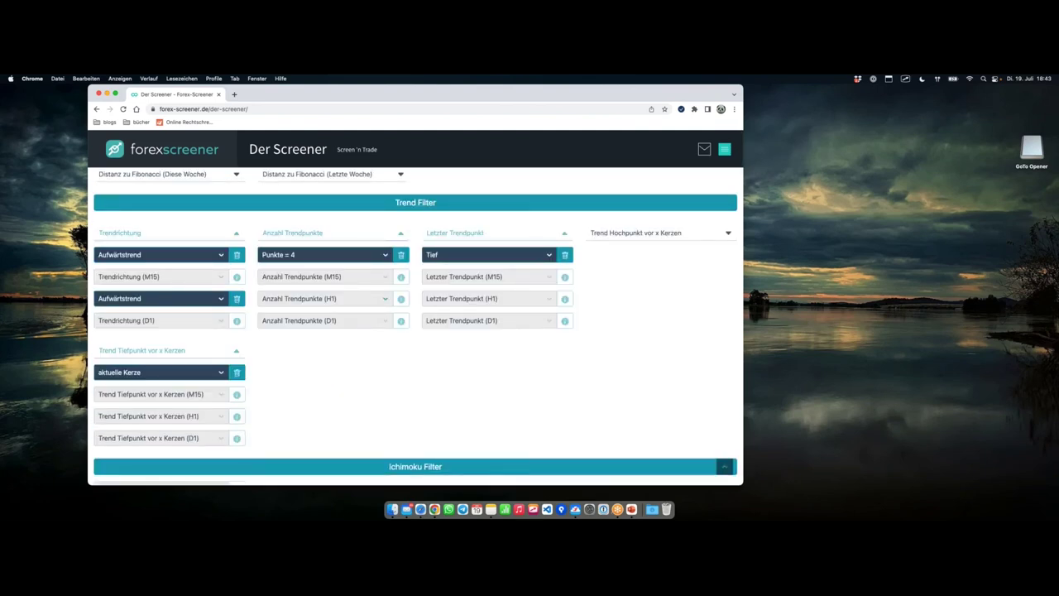
Step: Locate the saved setup "Verschachtelter Aufwärtstrend" in the filter setups and use the alert bell beside it
scroll(285, 308, "up", 15)
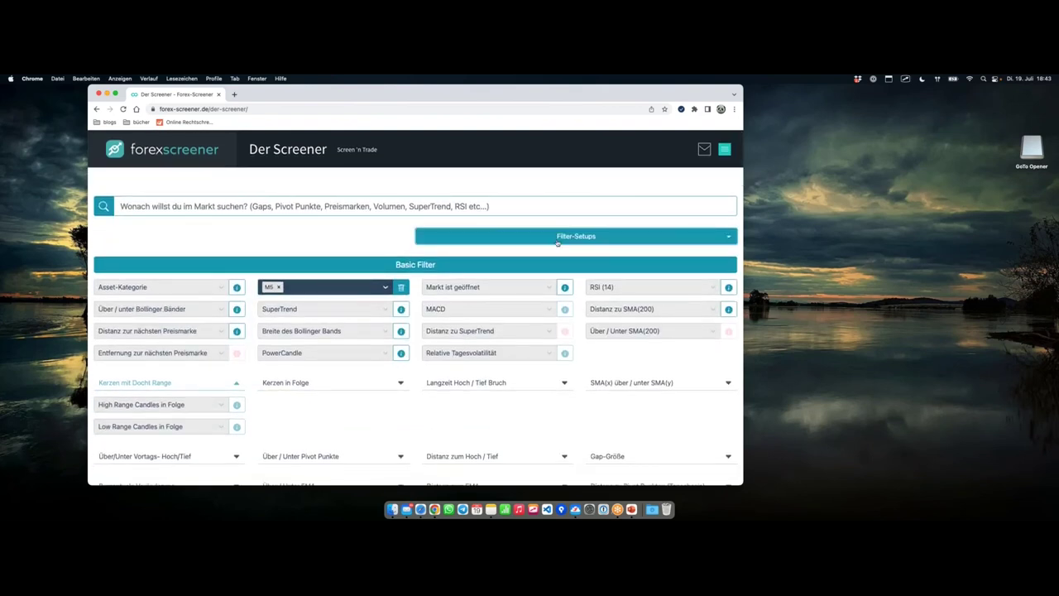
left_click(556, 239)
scroll(695, 285, "down", 5)
scroll(695, 285, "down", 10)
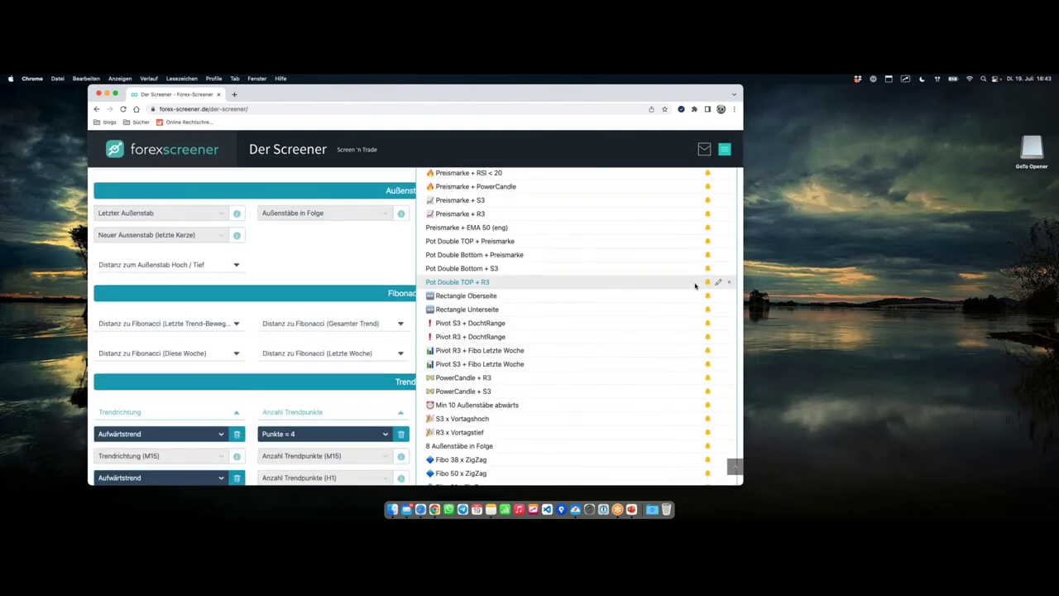
scroll(696, 285, "down", 3)
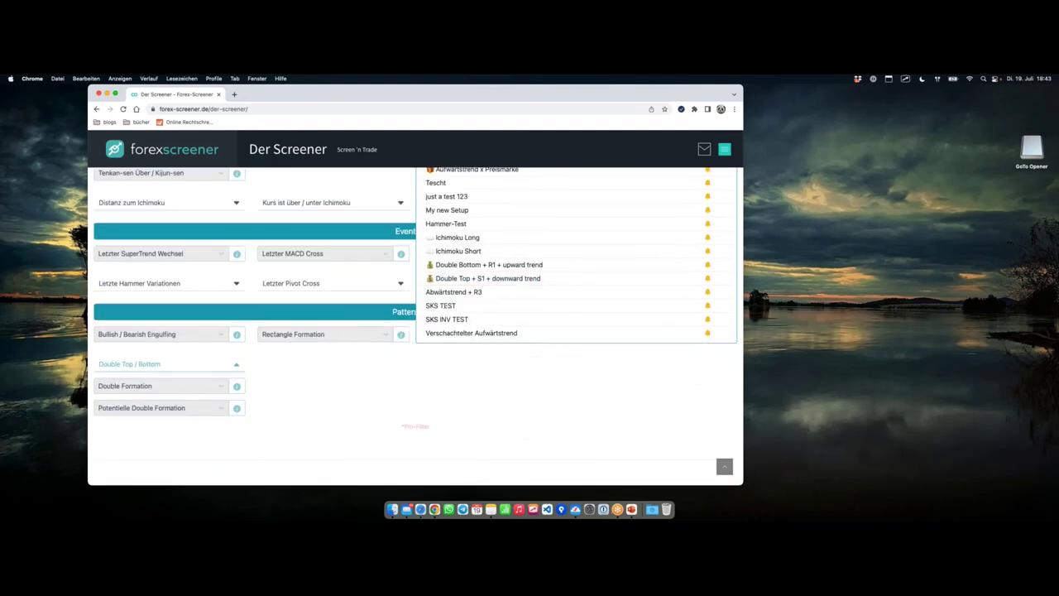
left_click(708, 335)
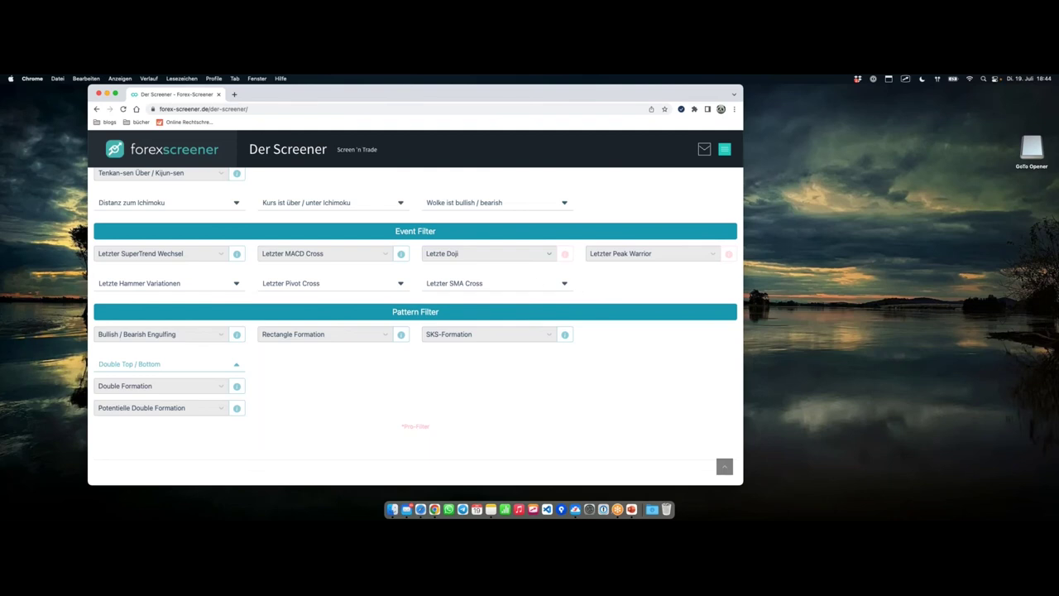
Step: Switch to the PowerPoint presentation and advance to the "Ansatz Widerstandshandel" slide
key("ctrl+Right")
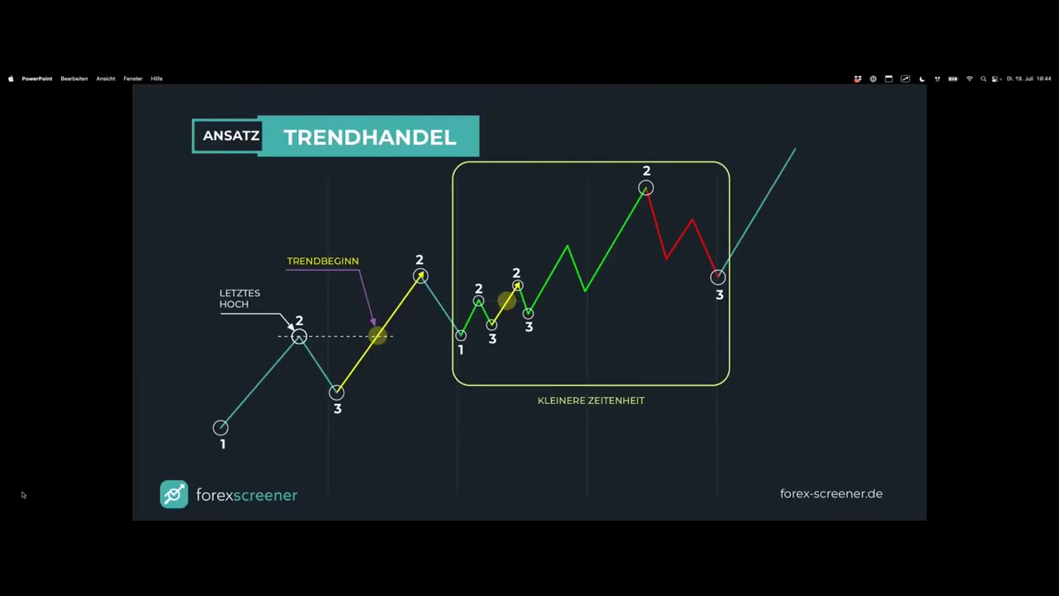
key("Right")
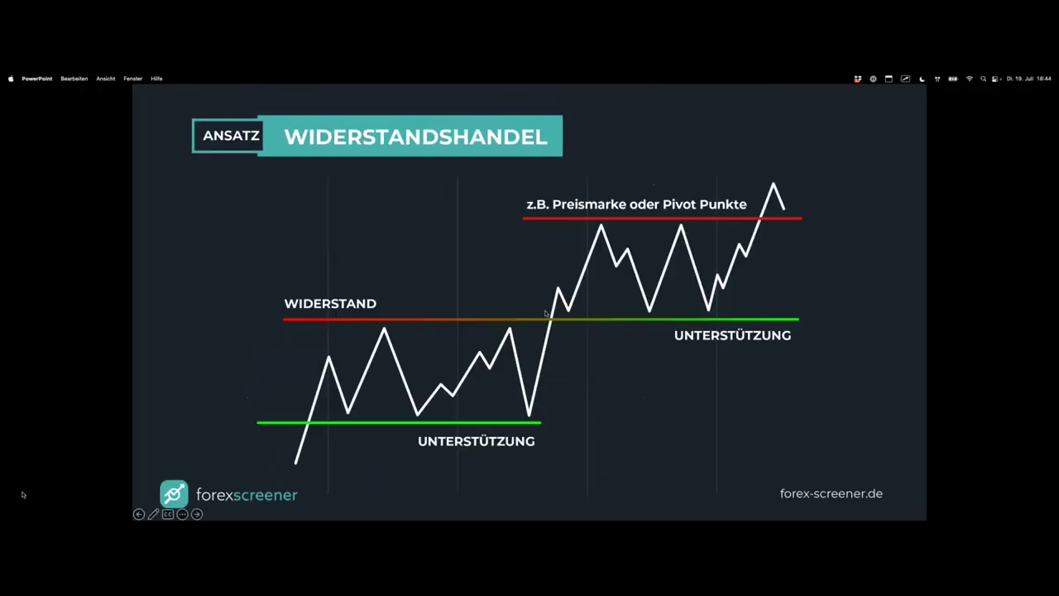
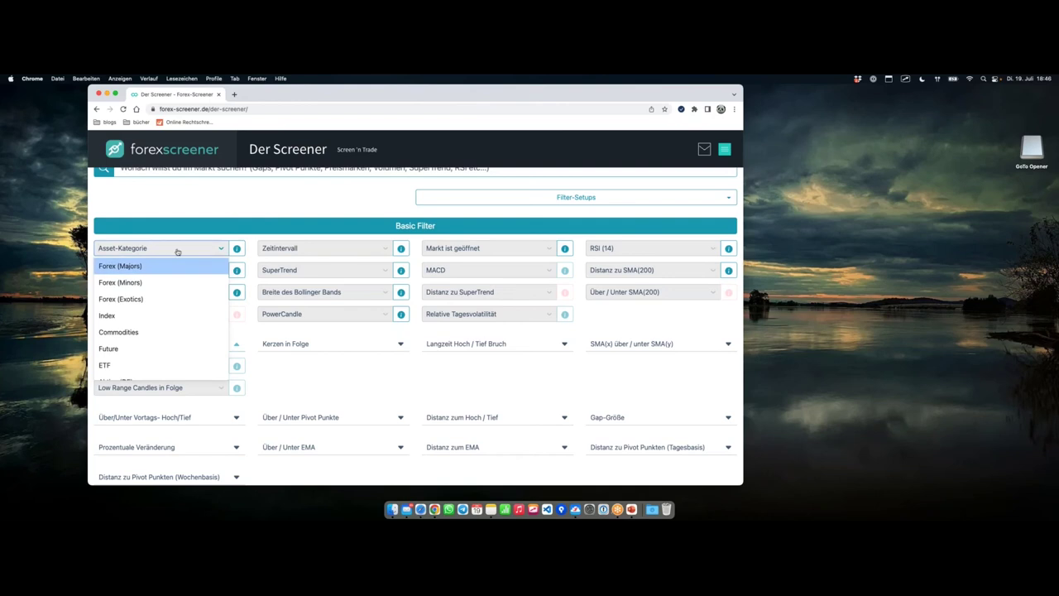
Step: Restrict the screener's asset categories to Forex (Majors), Forex (Minors) and Index
left_click(158, 266)
left_click(208, 254)
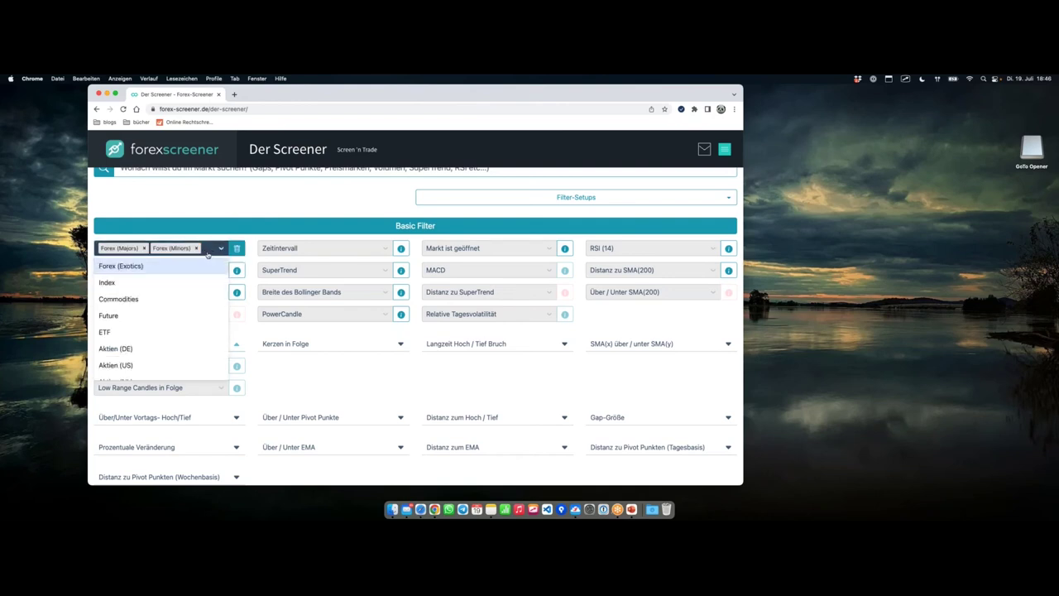
left_click(127, 286)
scroll(223, 256, "up", 1)
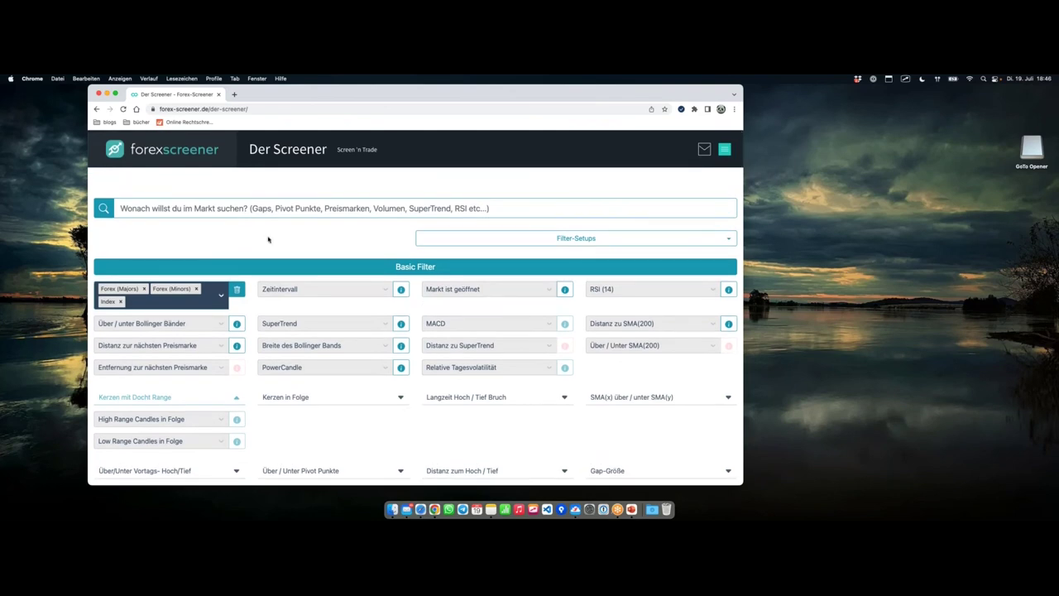
Step: Search the filters for "preis" and set the distance to the nearest price mark to "Distanz < 0.02%"
type("preis")
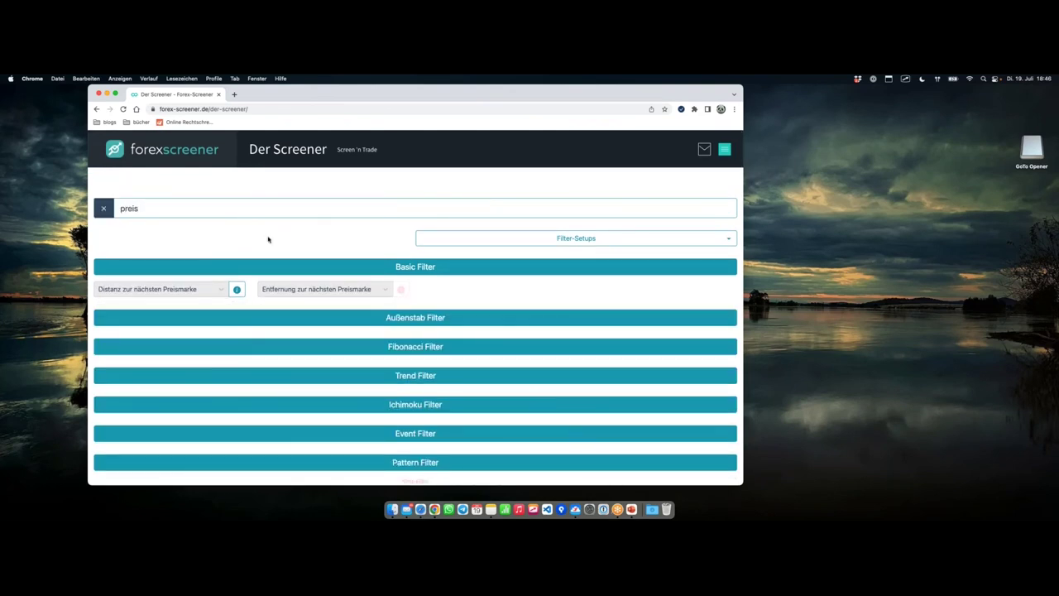
left_click(183, 293)
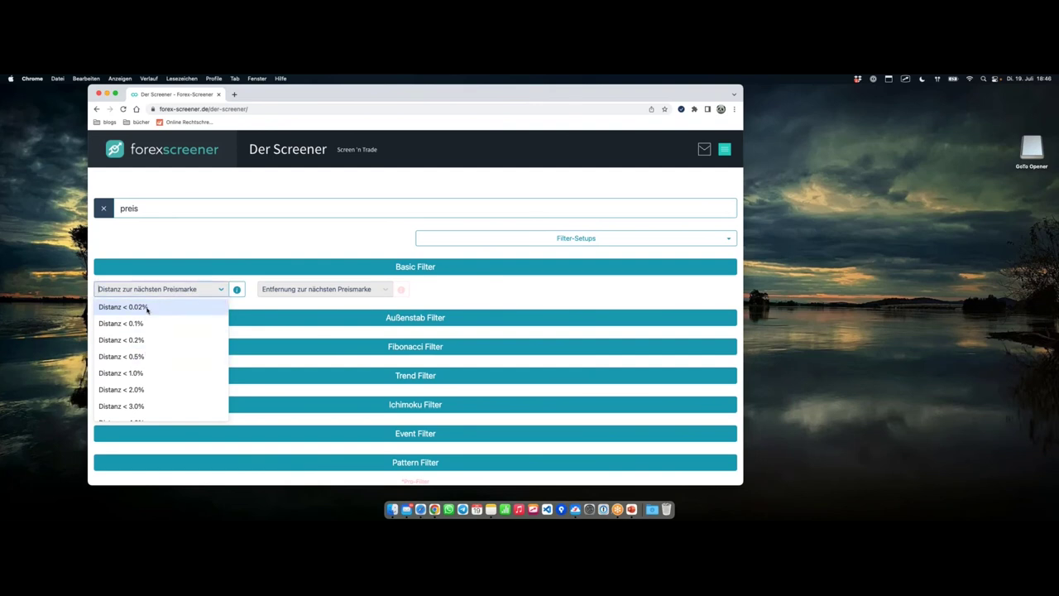
left_click(148, 308)
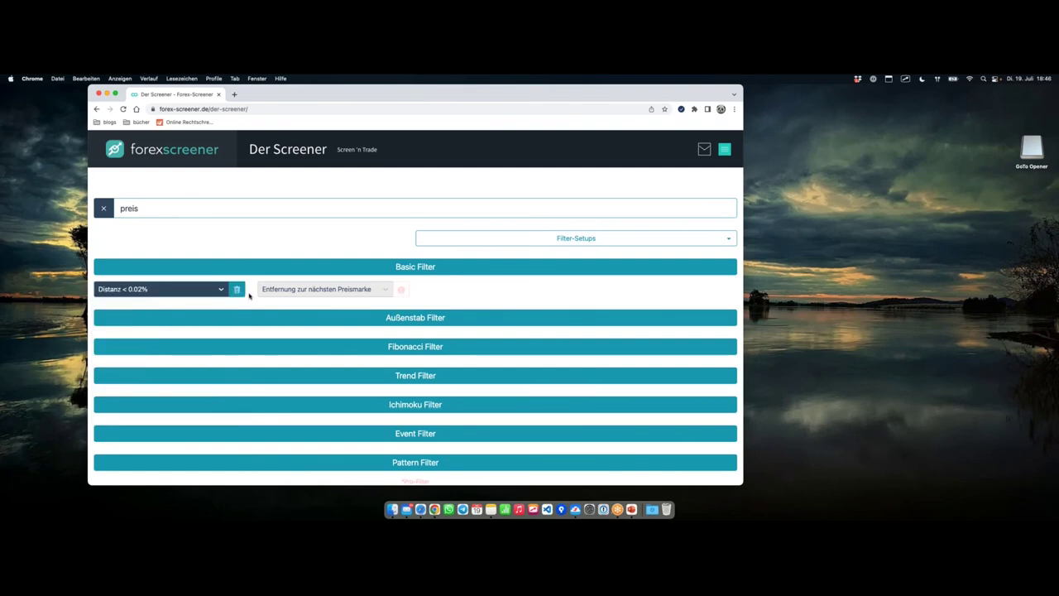
Step: Review the markets found near a price mark, open the UK100-M15 chart in MetaTrader and switch to it
scroll(259, 289, "down", 3)
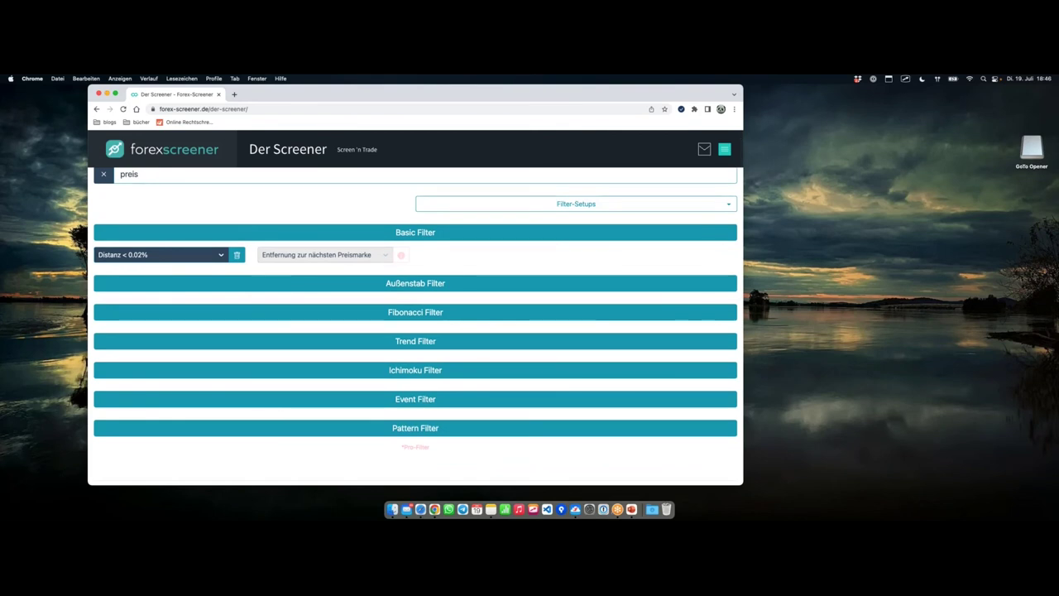
scroll(415, 331, "down", 10)
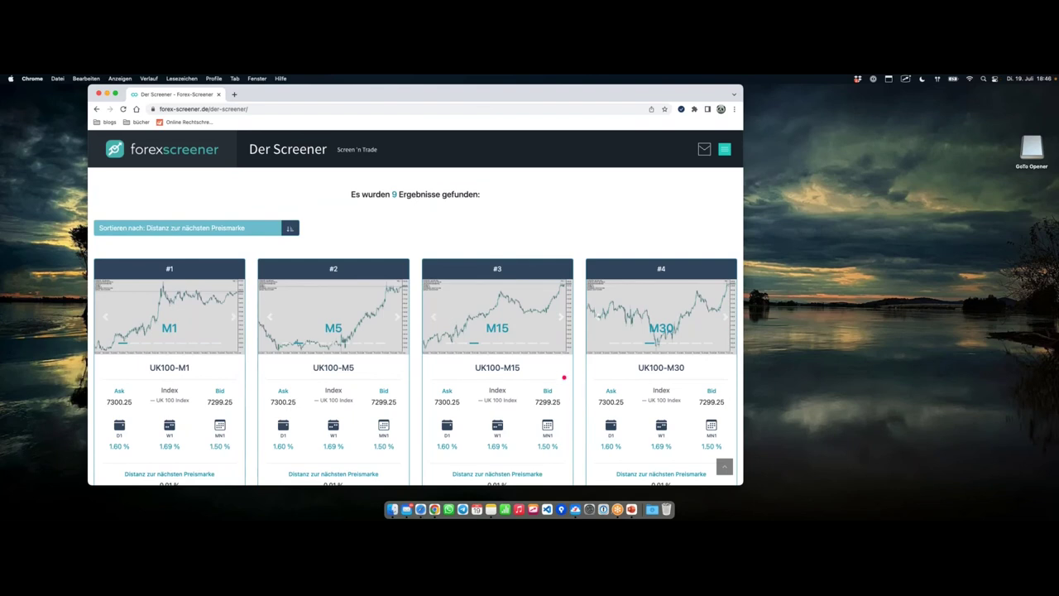
mouse_move(563, 366)
scroll(562, 352, "down", 2)
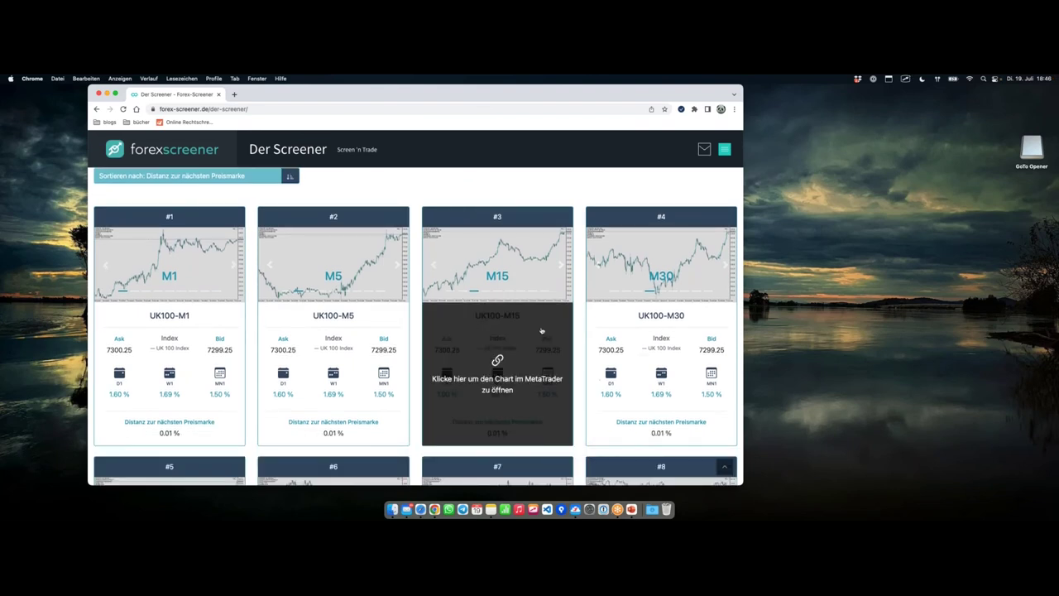
left_click(542, 331)
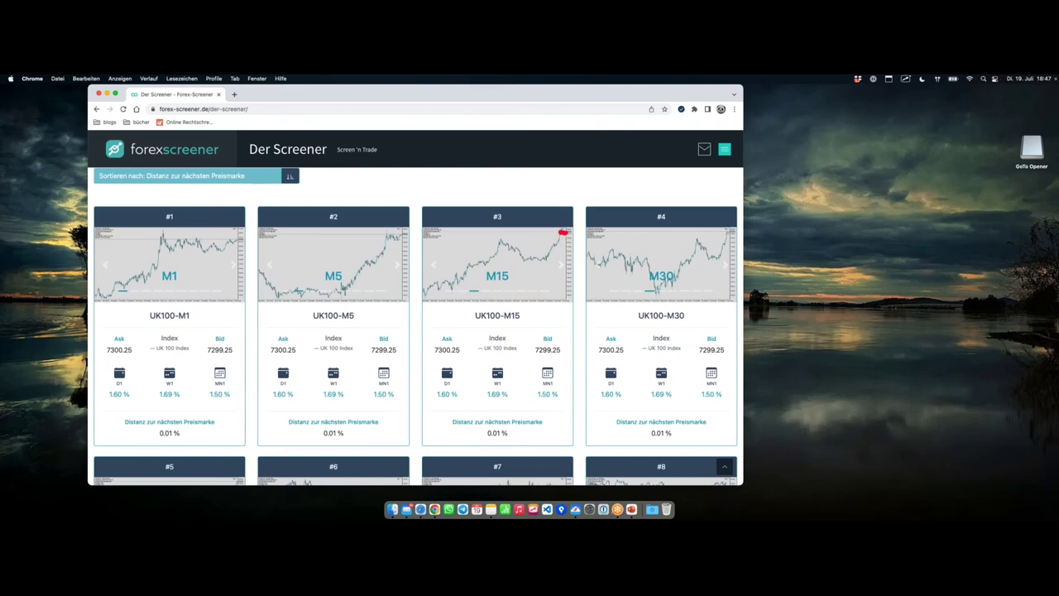
key("ctrl+Right")
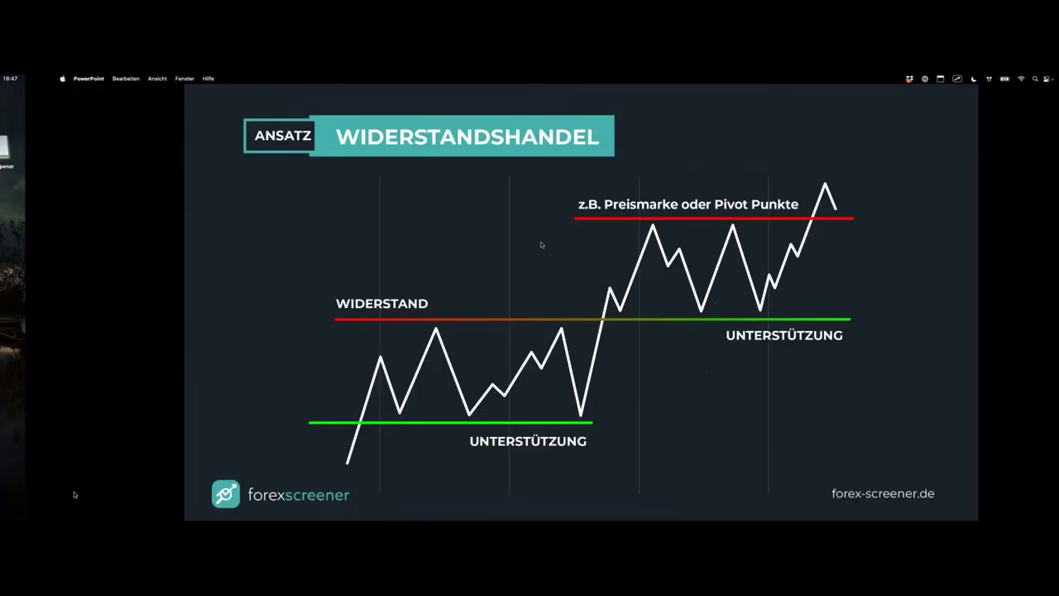
key("ctrl+Right")
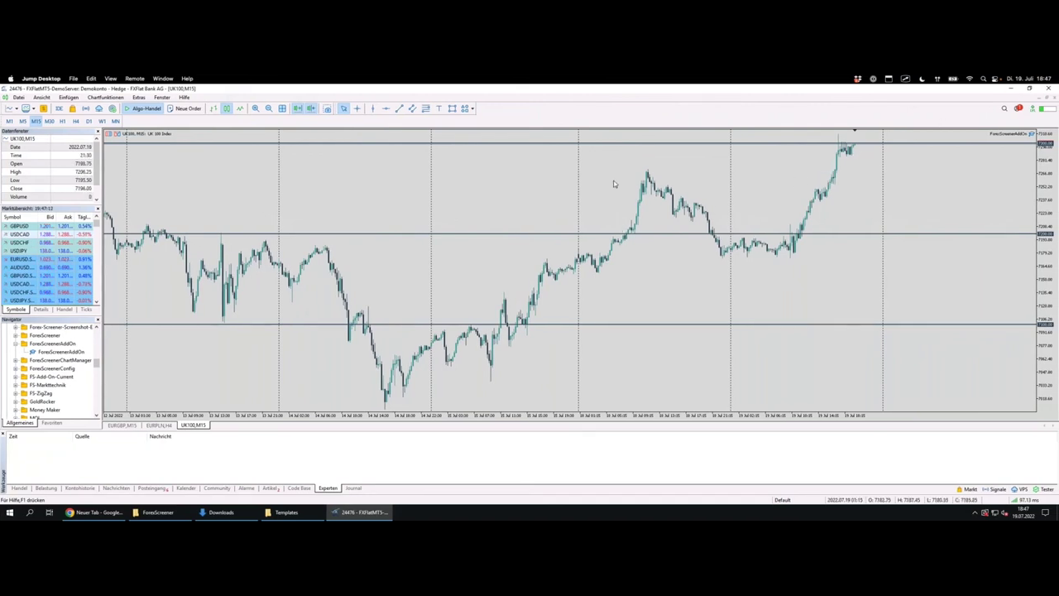
Step: Circle the 7300 price mark's label on the UK100 M15 chart and examine how the latest candles meet that line
left_click(1028, 144)
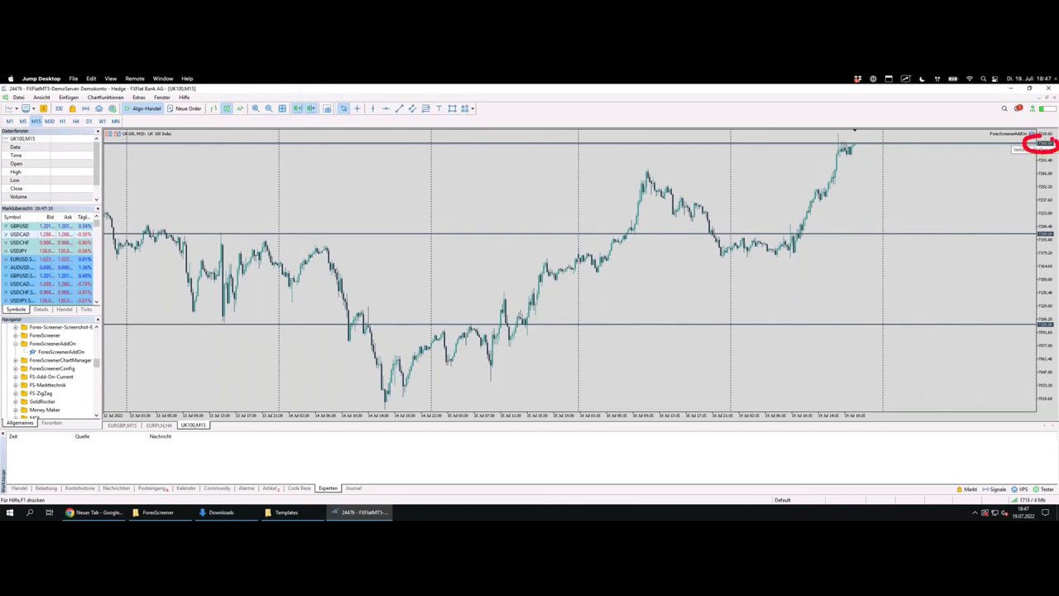
left_click(1044, 144)
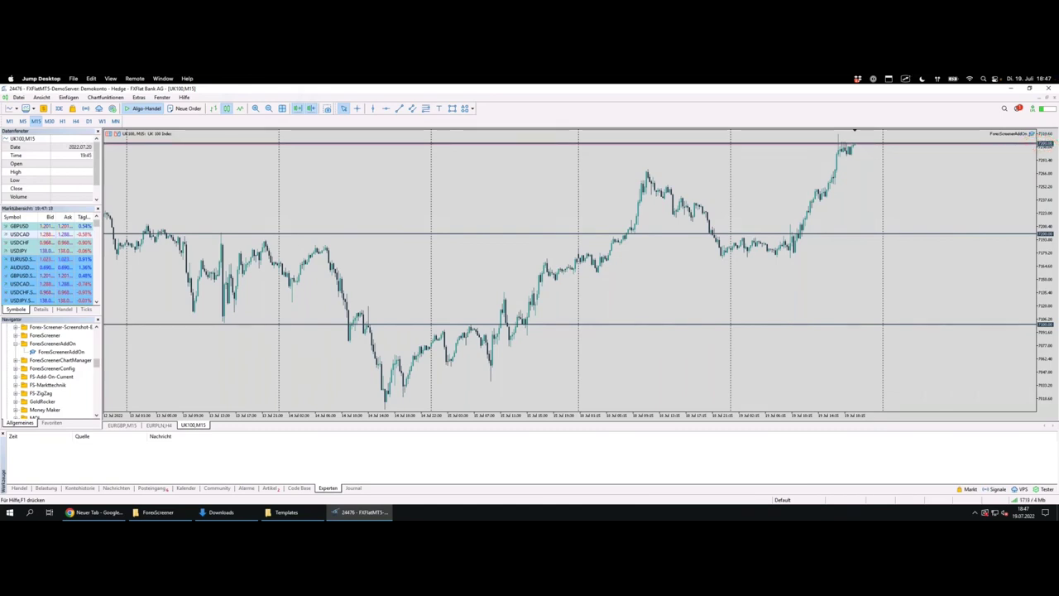
left_click(844, 149)
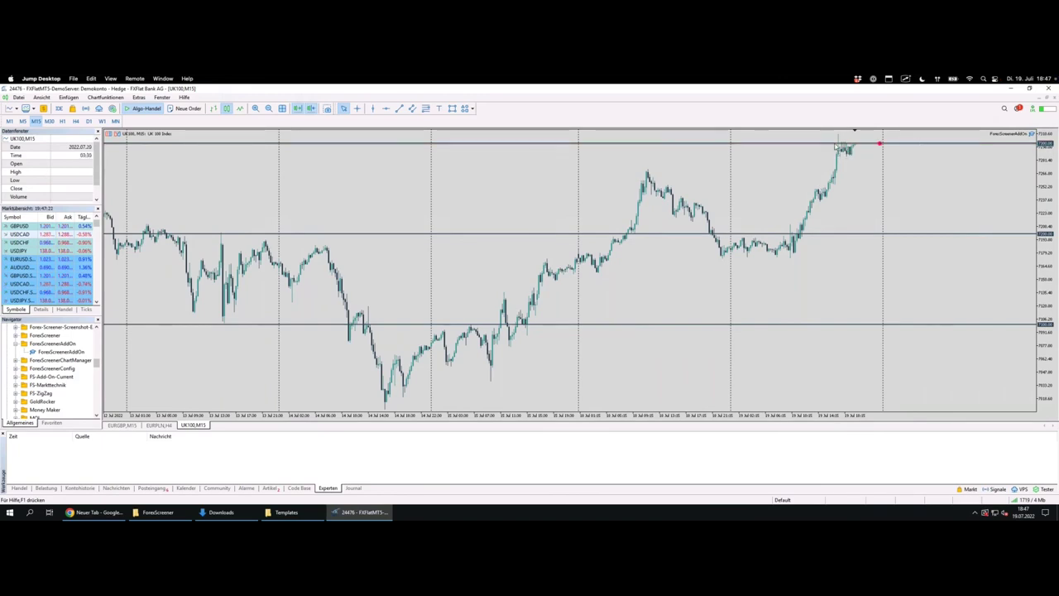
left_click(833, 145)
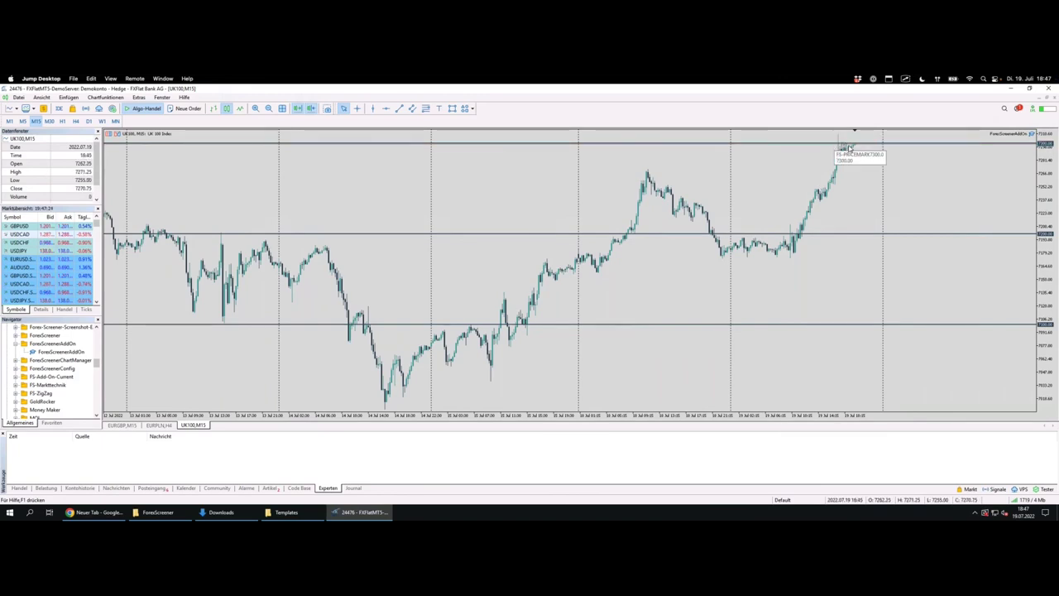
left_click(846, 147)
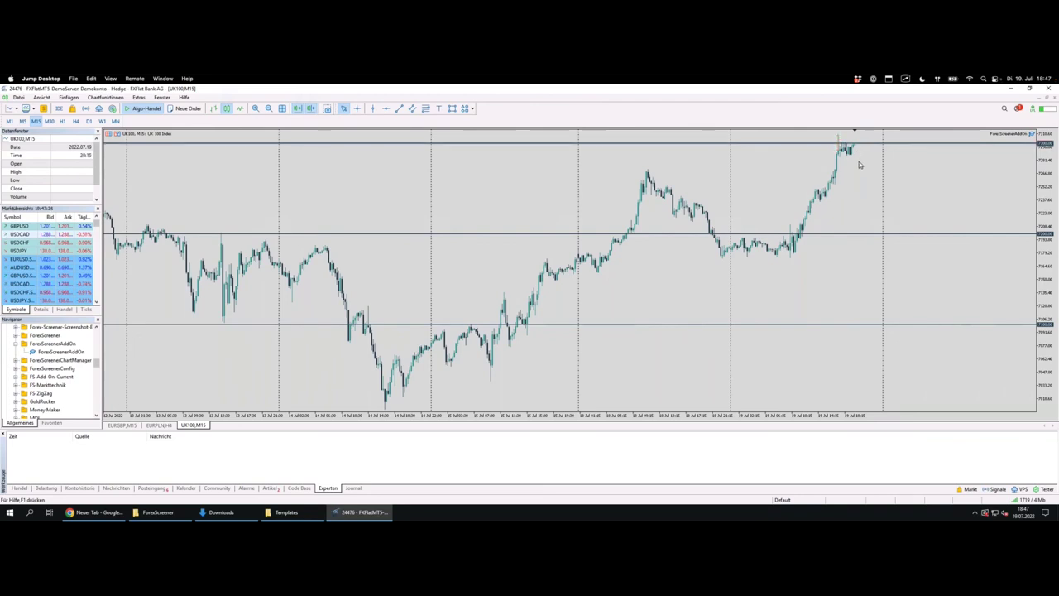
key("plus")
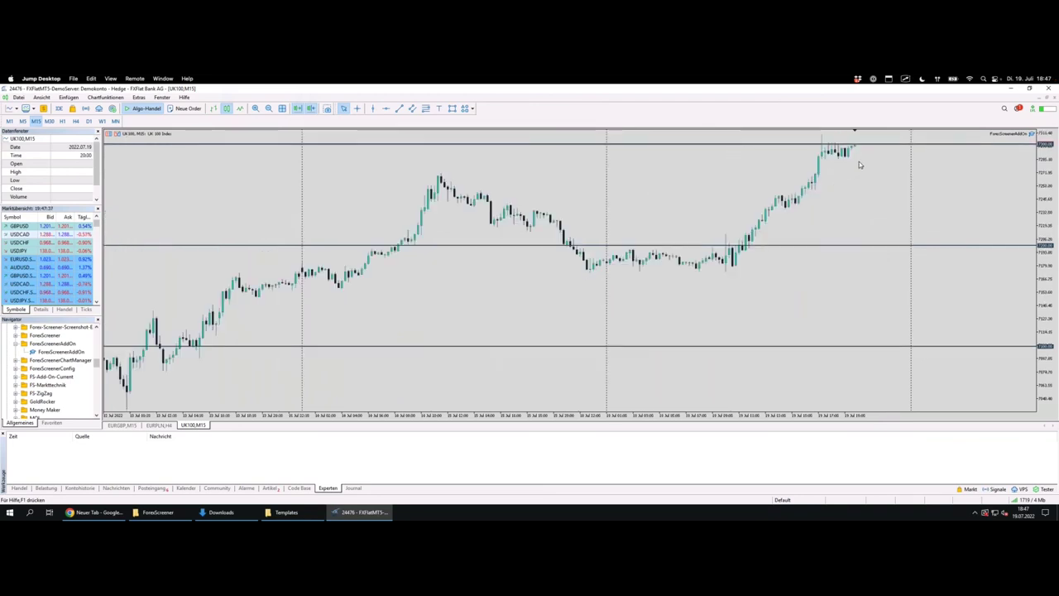
key("minus")
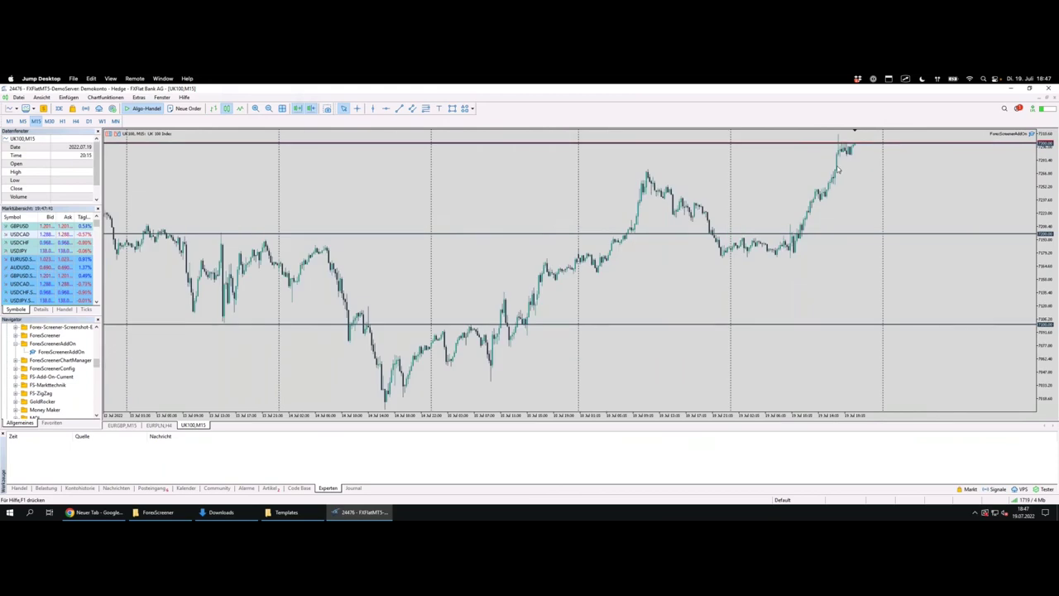
Step: Sketch a possible drop from the 7300 price mark towards the next lower mark and highlight earlier price reactions at the lower marks
left_click_drag(849, 149, 886, 234)
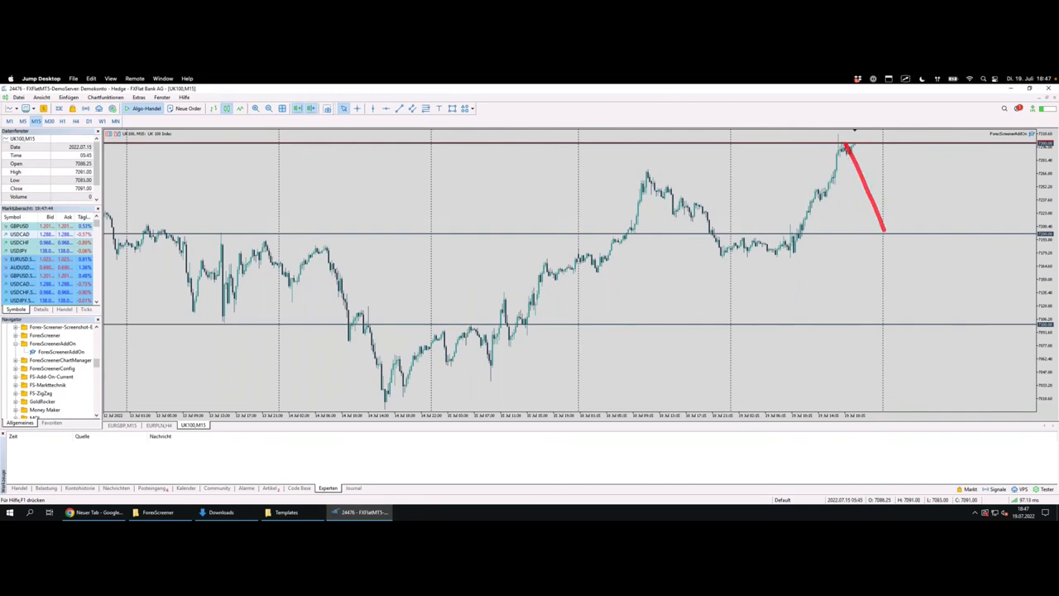
mouse_move(222, 235)
left_mouse_down()
mouse_move(430, 325)
mouse_move(239, 237)
left_mouse_up()
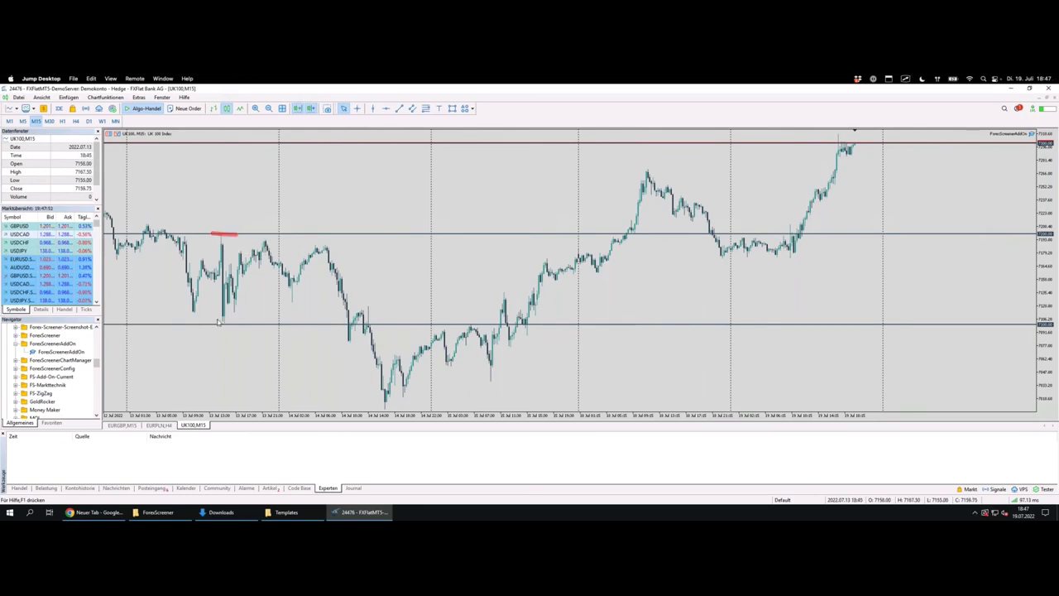
left_click_drag(196, 326, 237, 328)
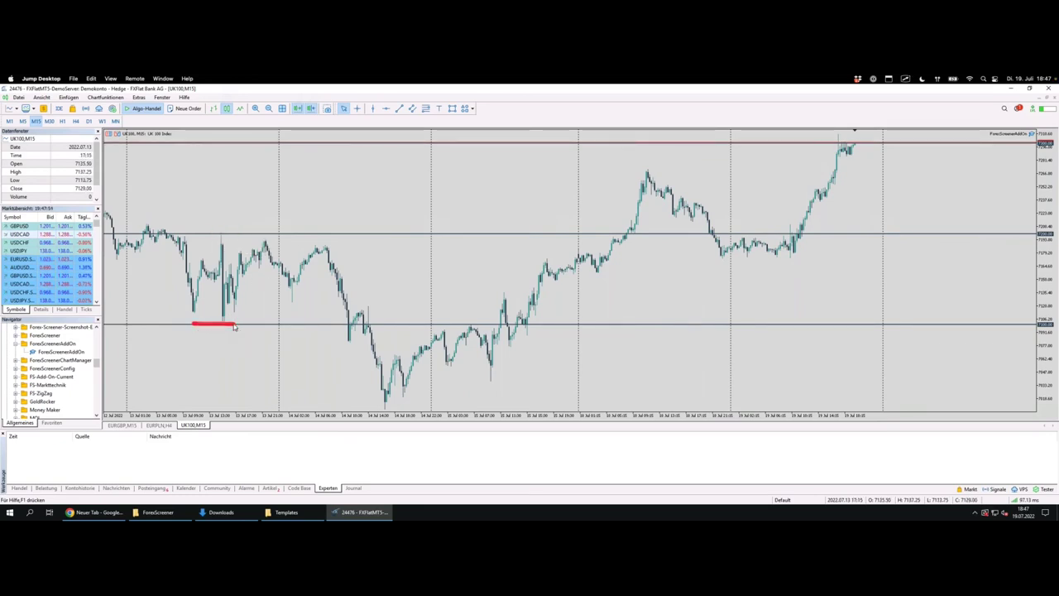
mouse_move(436, 324)
left_mouse_down()
mouse_move(497, 344)
mouse_move(473, 325)
mouse_move(445, 325)
mouse_move(478, 324)
left_mouse_up()
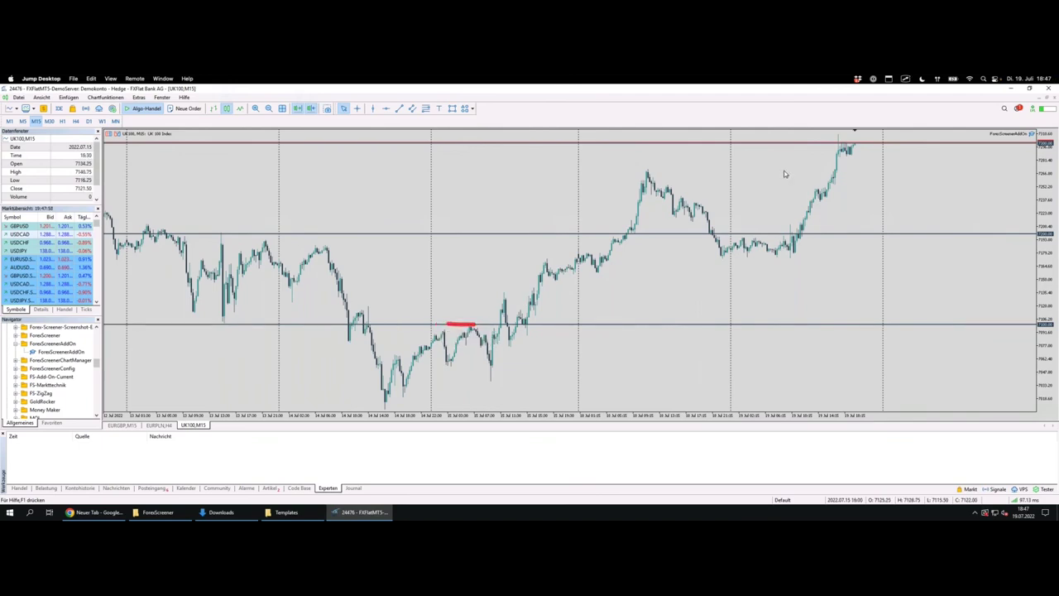
left_click_drag(847, 148, 855, 145)
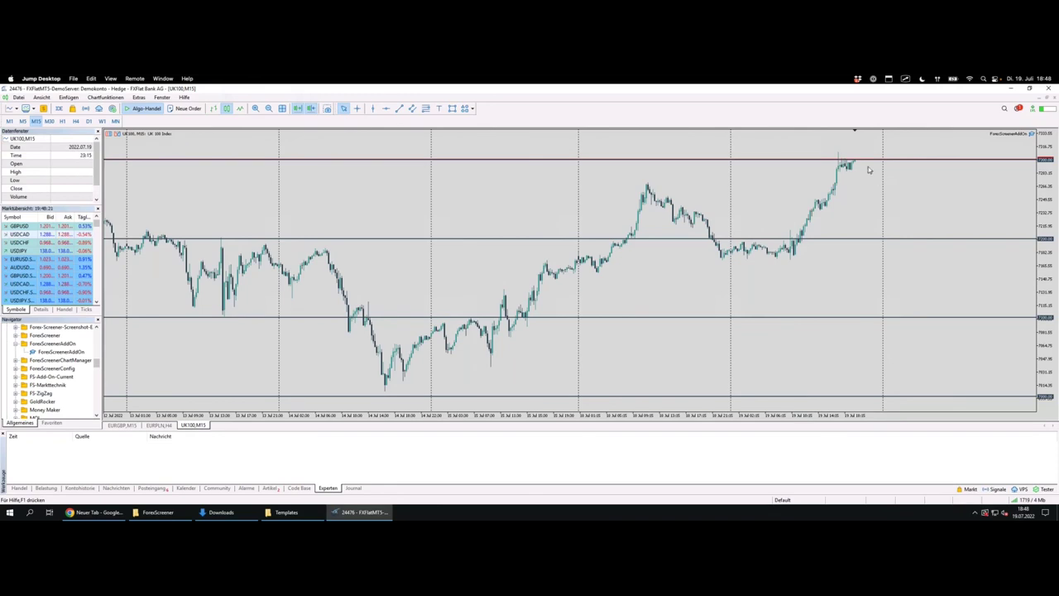
left_click_drag(854, 161, 882, 227)
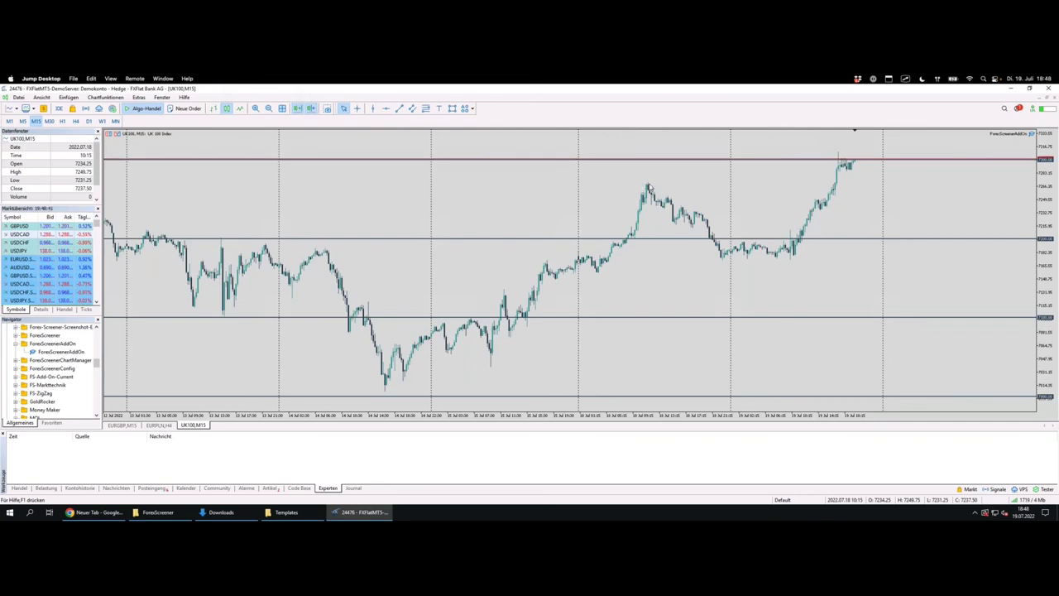
Step: Draw a thin rectangle zone from the 18 July high past the current price and sketch possible moves around it and the 7300 mark
left_click_drag(638, 185, 655, 187)
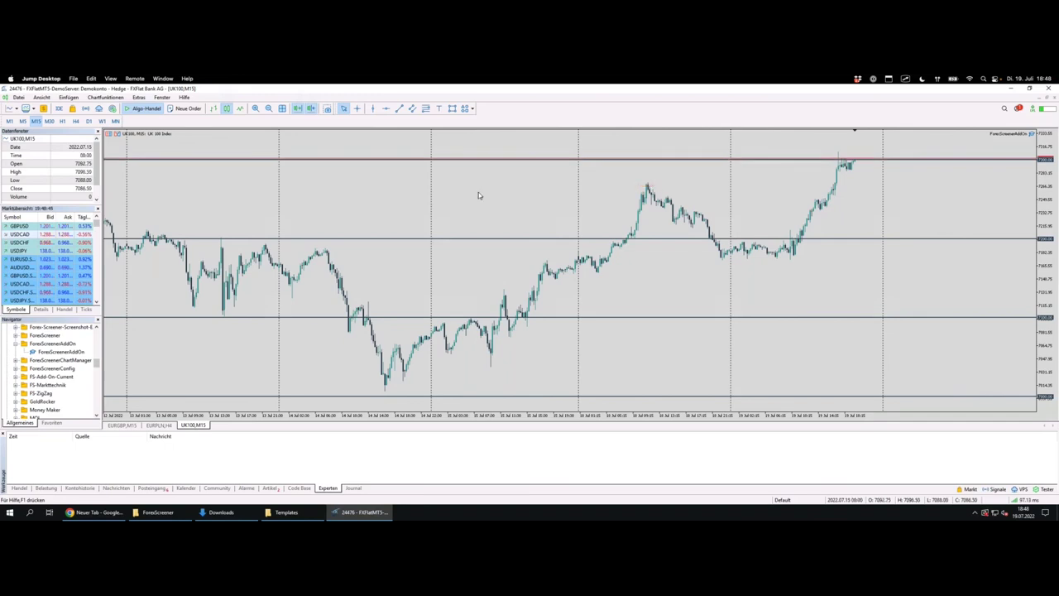
left_click(451, 109)
left_click_drag(638, 185, 902, 185)
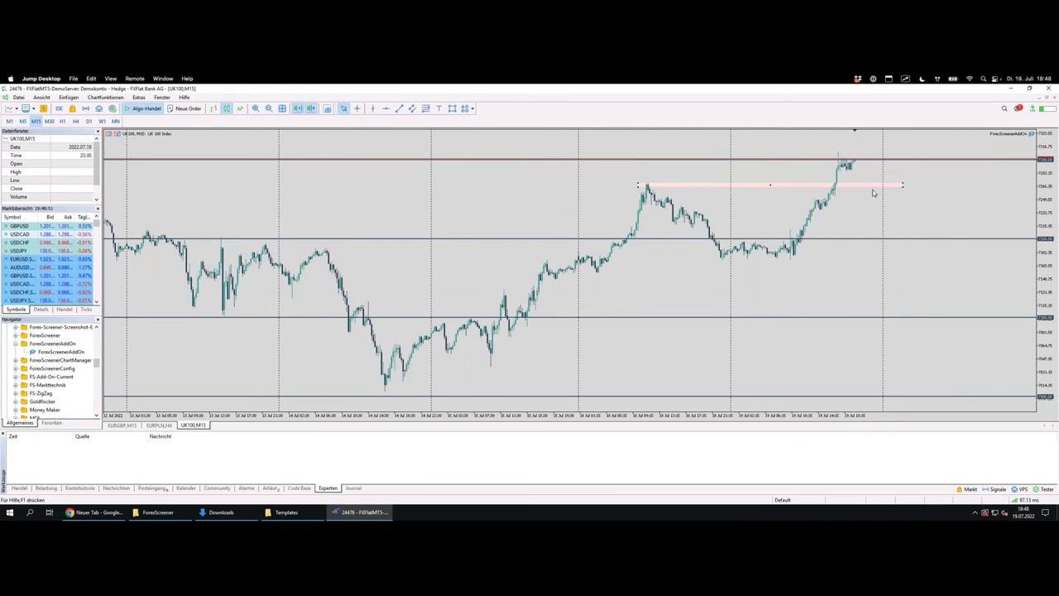
left_click_drag(856, 160, 870, 186)
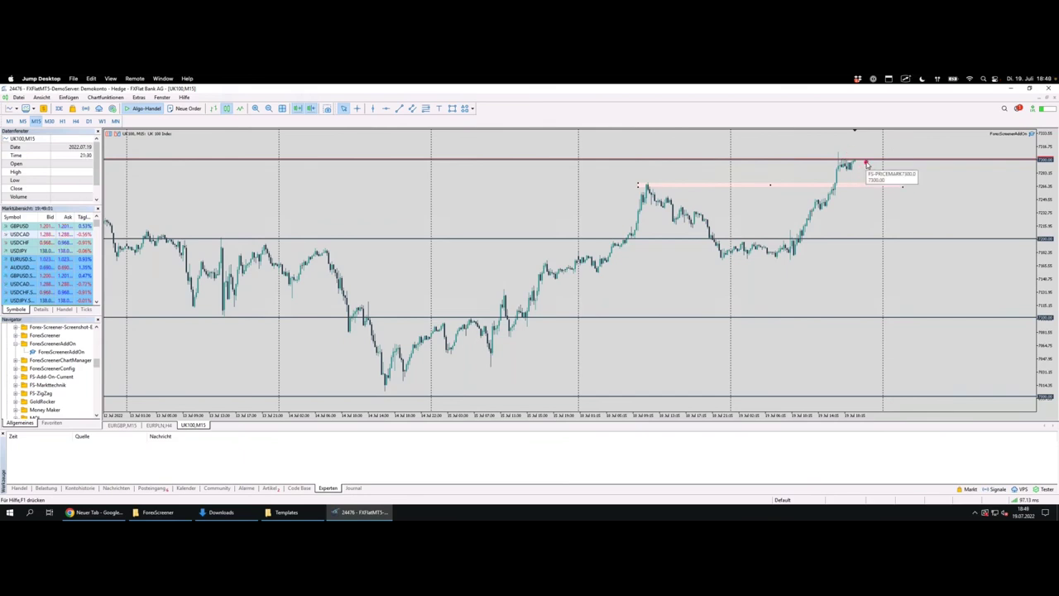
mouse_move(866, 163)
left_mouse_down()
mouse_move(867, 182)
mouse_move(871, 141)
left_mouse_up()
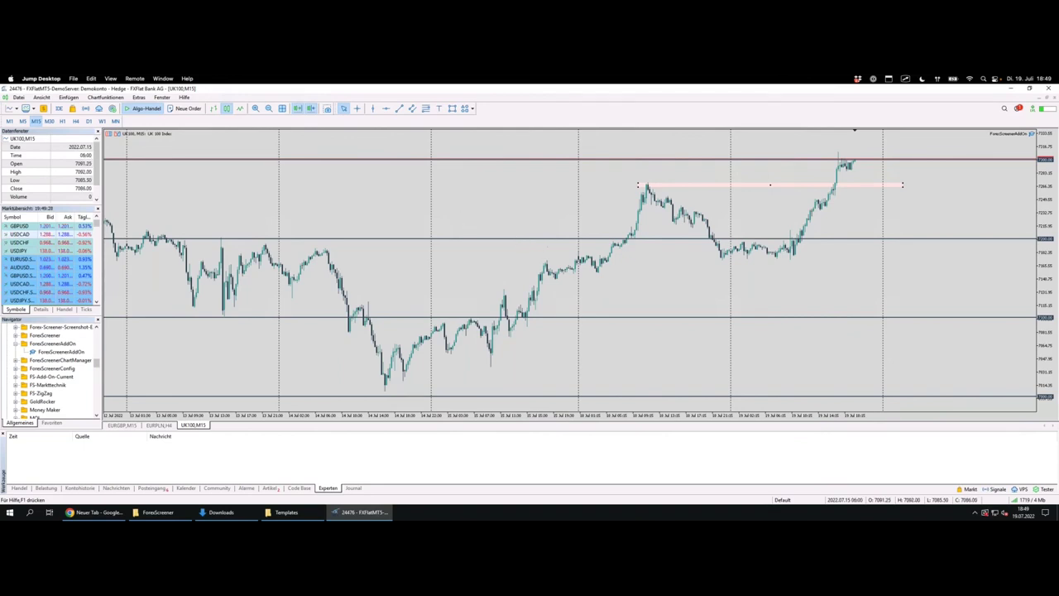
Step: Switch back to the Forex-Screener, clear the "preis" filter search and remove the filter on the distance to the nearest price mark
key("ctrl+Left")
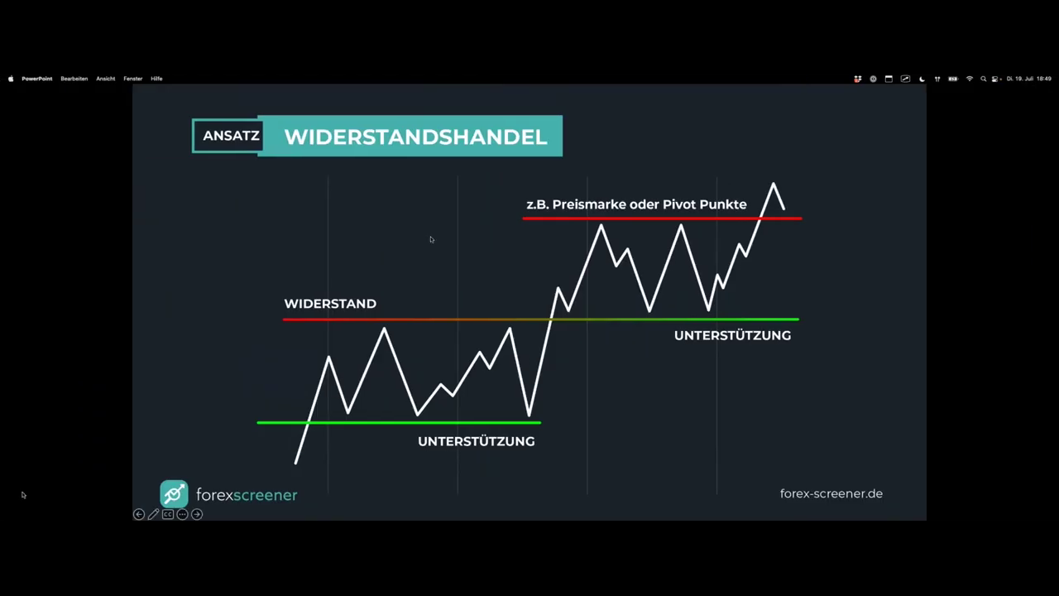
key("ctrl+Left")
scroll(421, 232, "up", 10)
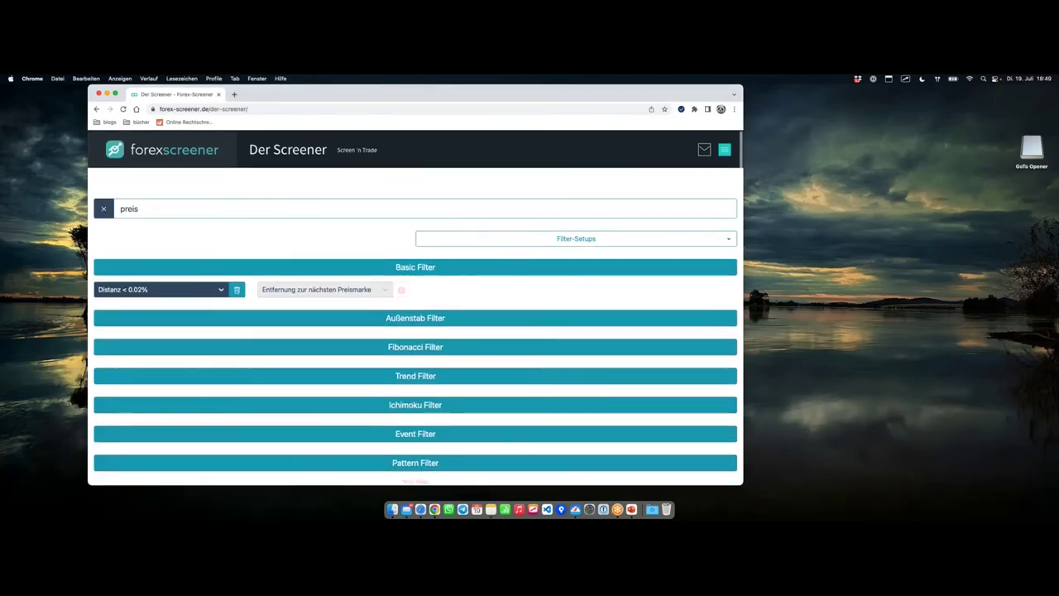
left_click(104, 208)
scroll(126, 226, "down", 2)
scroll(375, 309, "down", 3)
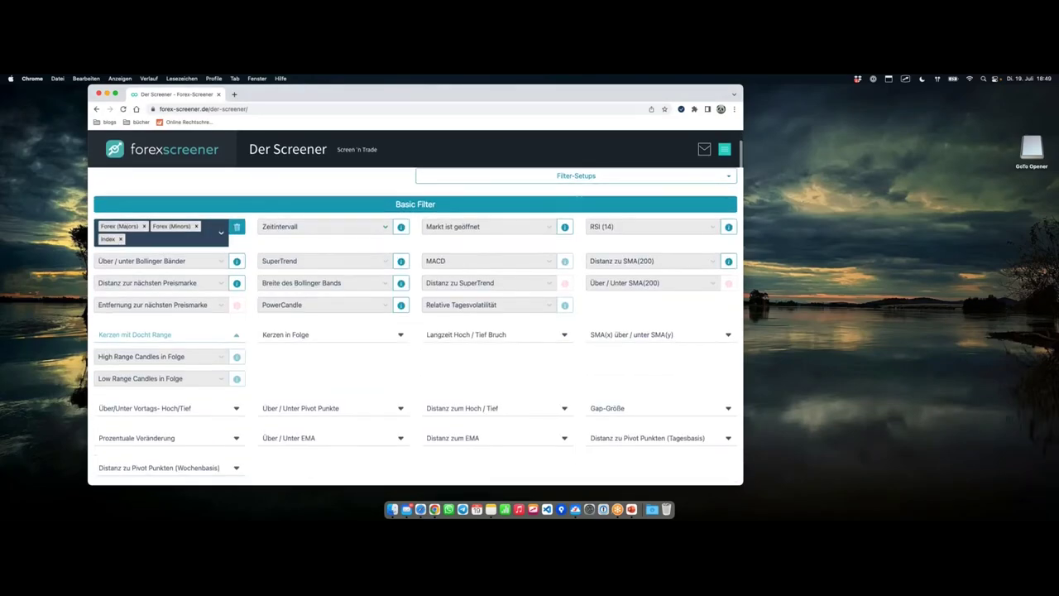
Step: Expand the daily pivot point distance filters in the Basic Filter section to show all support and resistance levels
scroll(375, 310, "up", 4)
scroll(375, 310, "down", 4)
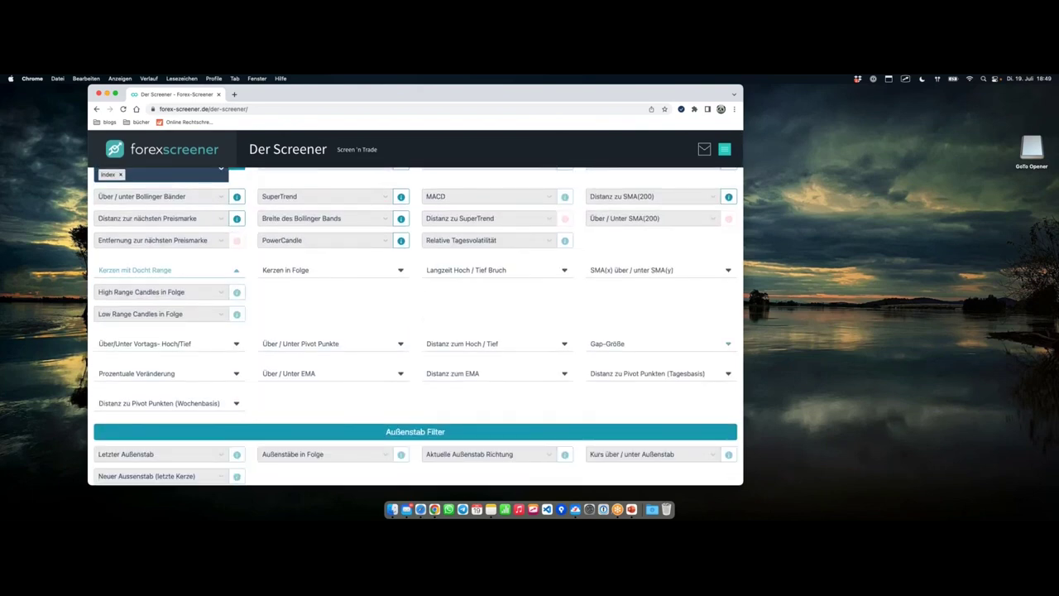
left_click(685, 374)
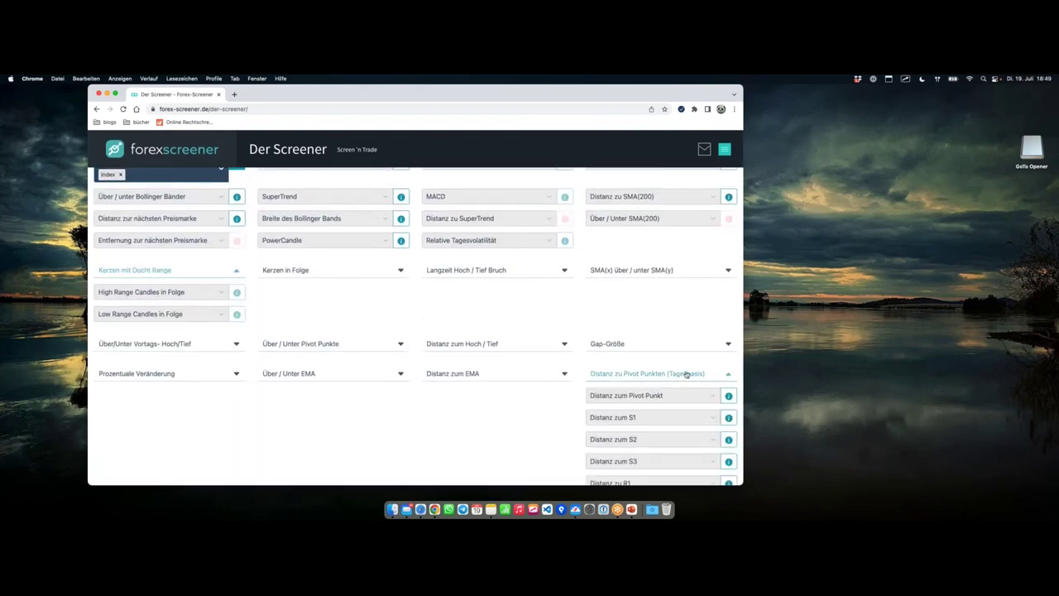
scroll(687, 374, "down", 2)
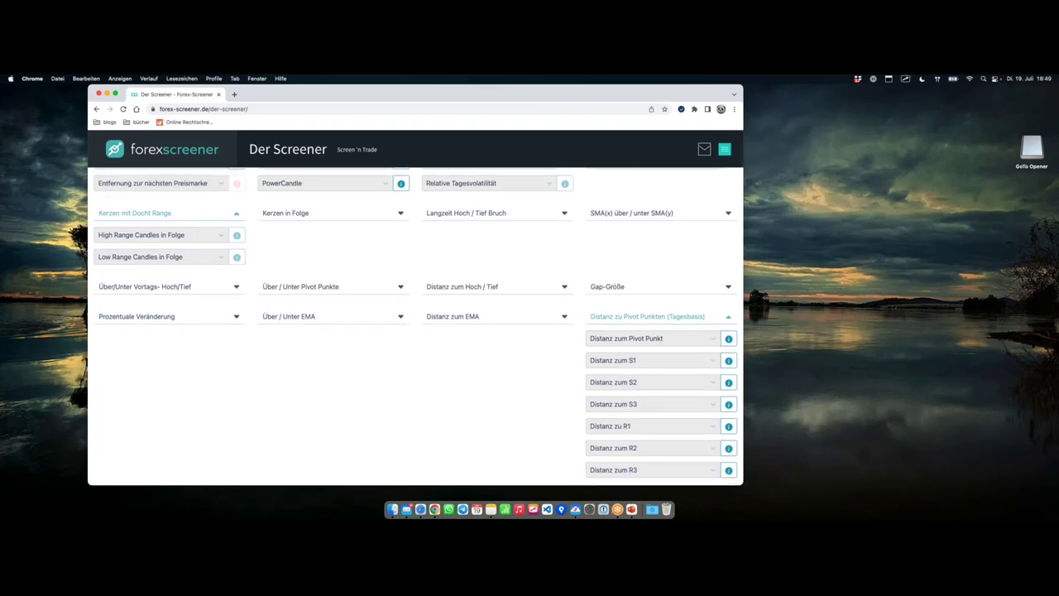
scroll(586, 308, "down", 2)
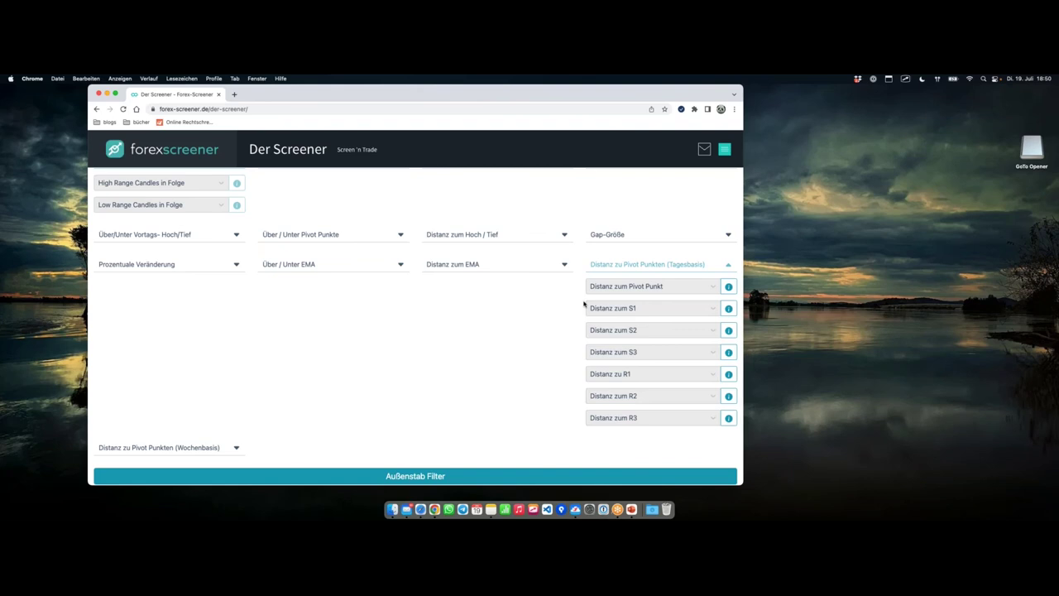
Step: Point out the daily and weekly pivot distance groups and set the daily "Distanz zum R3" filter to "Distanz < 0.02%"
left_click_drag(592, 270, 727, 268)
left_click_drag(96, 456, 246, 453)
left_click(640, 352)
left_click(641, 353)
left_click(646, 418)
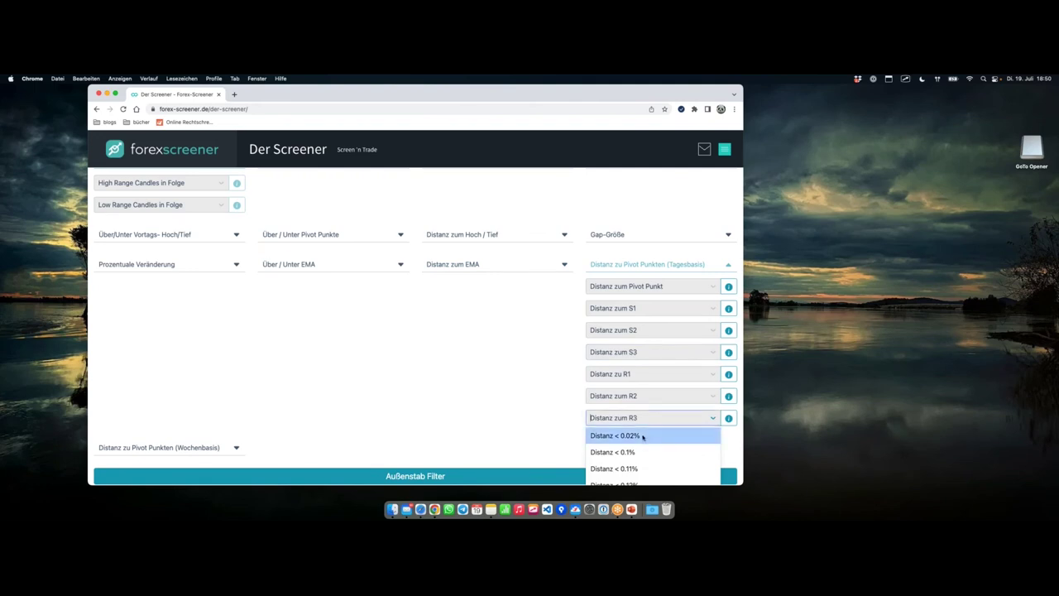
left_click(645, 436)
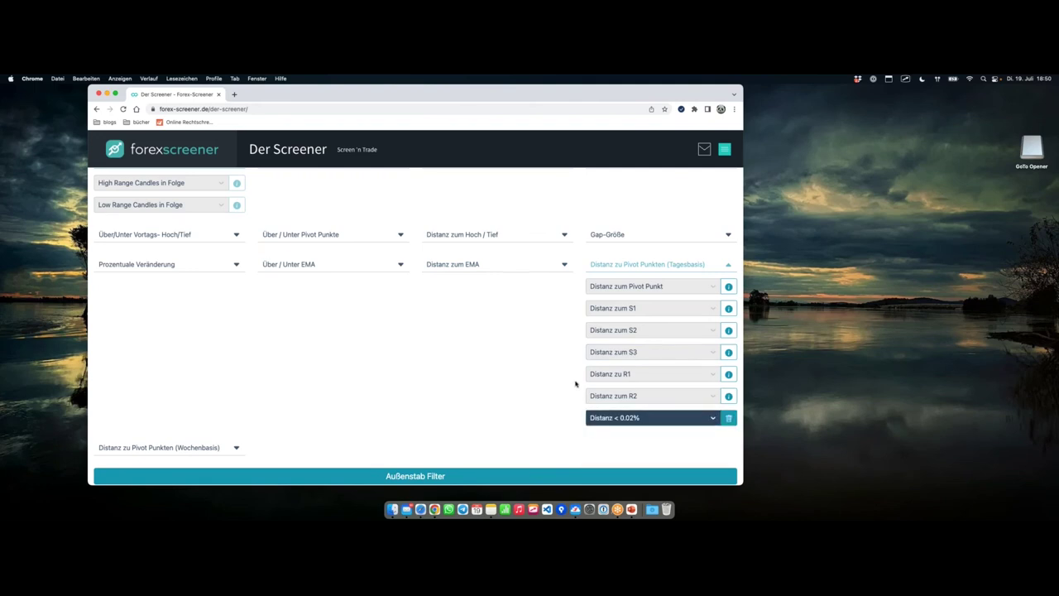
Step: Check the result list and choose a wider distance limit for the daily "Distanz zum R3" filter
scroll(464, 300, "up", 5)
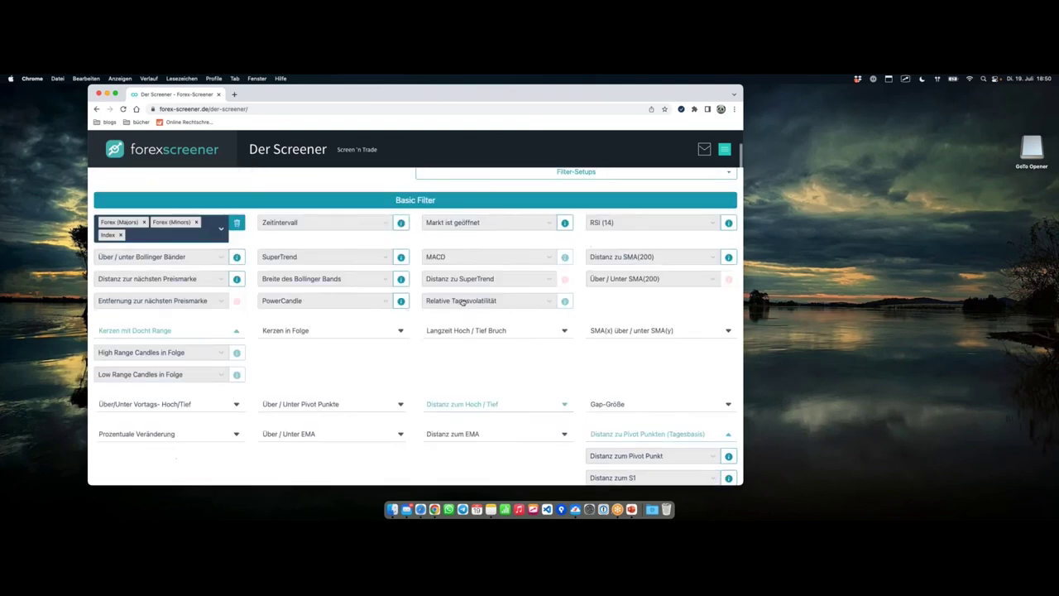
scroll(464, 301, "down", 20)
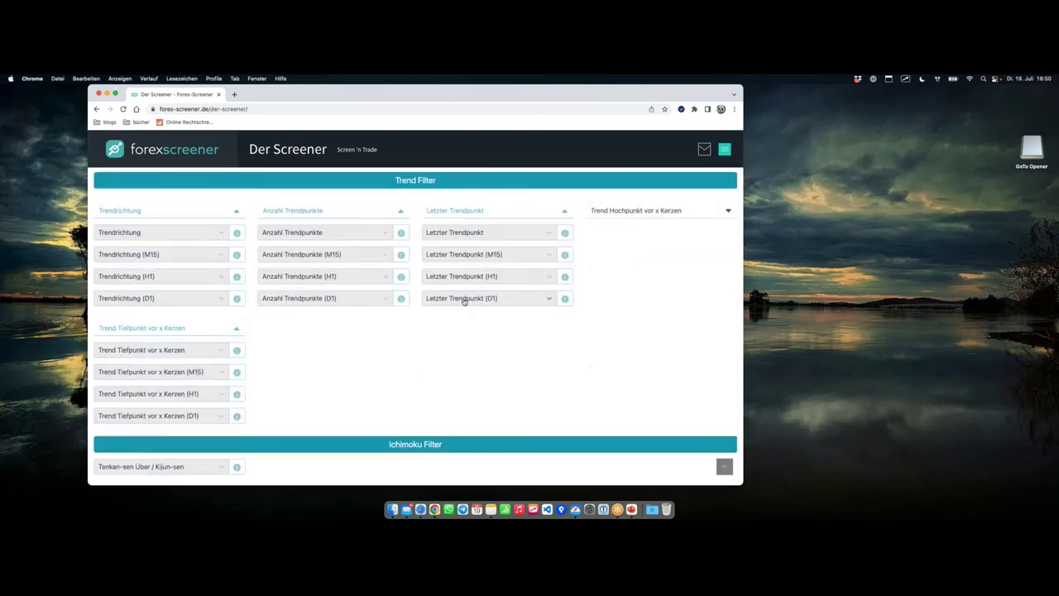
scroll(464, 301, "down", 5)
scroll(463, 301, "up", 12)
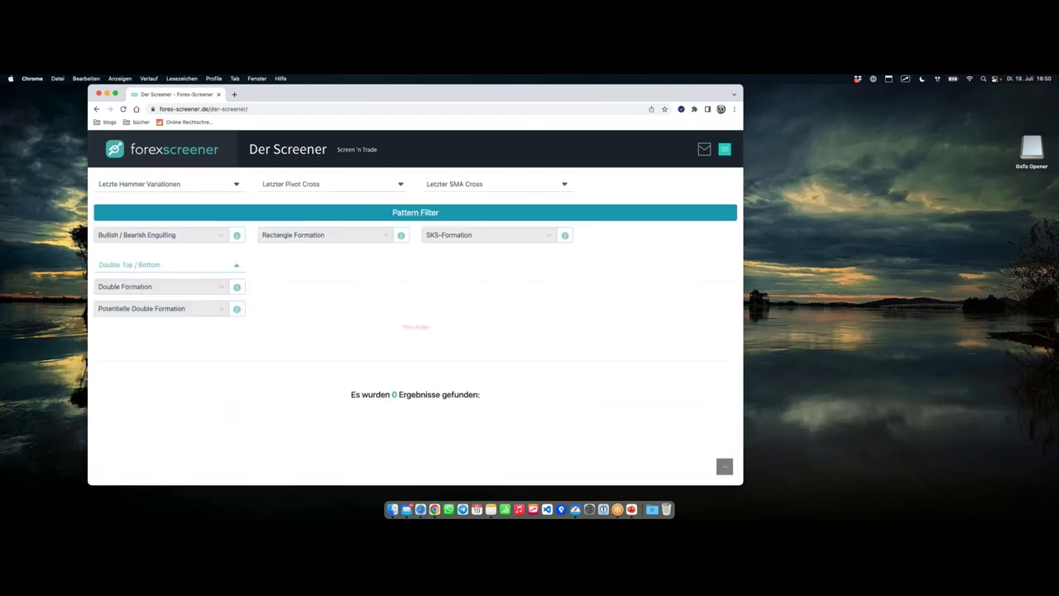
scroll(520, 307, "up", 2)
left_click(669, 365)
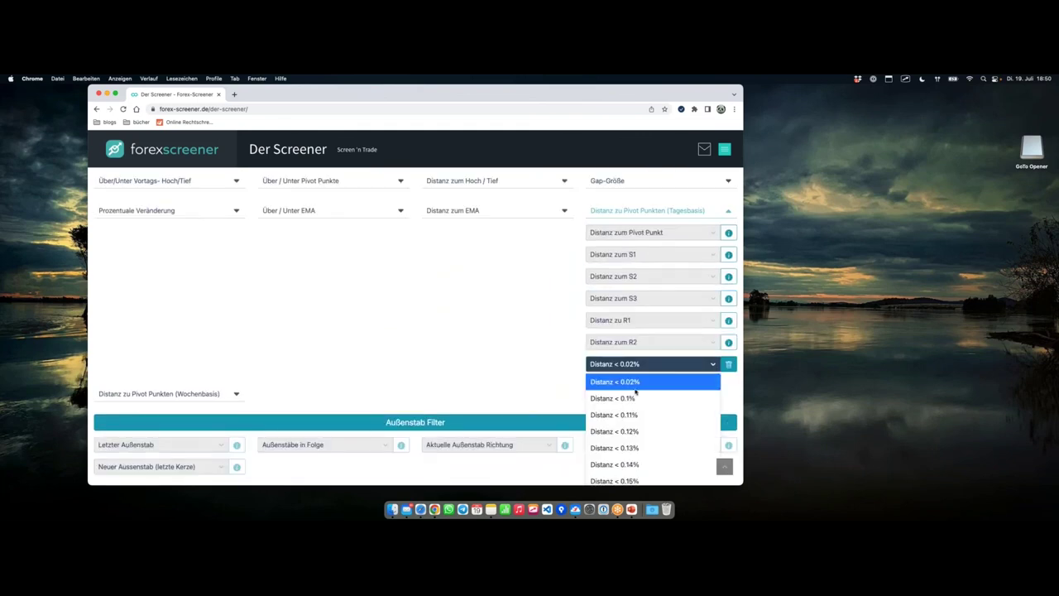
left_click(540, 360)
scroll(540, 359, "down", 10)
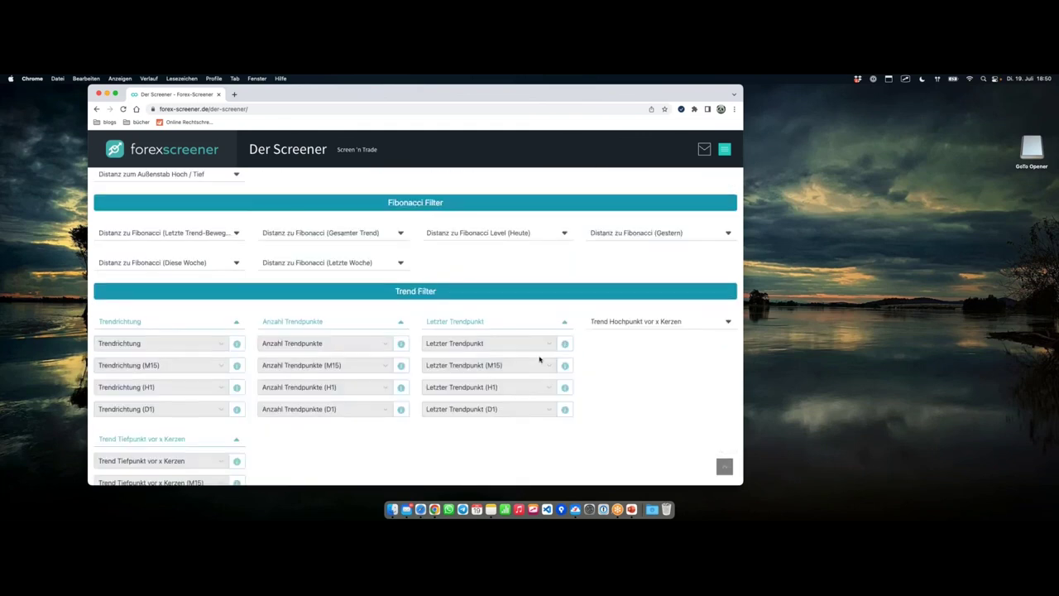
Step: Review the markets found near daily R3, open the CHFJPY-M15 chart in MetaTrader and switch to it
scroll(539, 360, "down", 10)
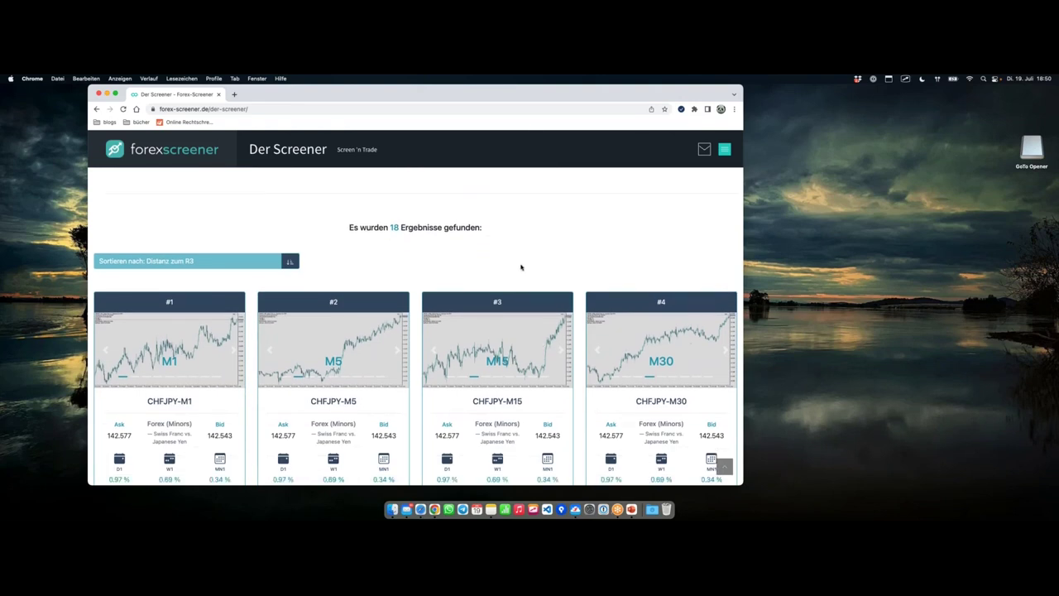
scroll(568, 221, "down", 2)
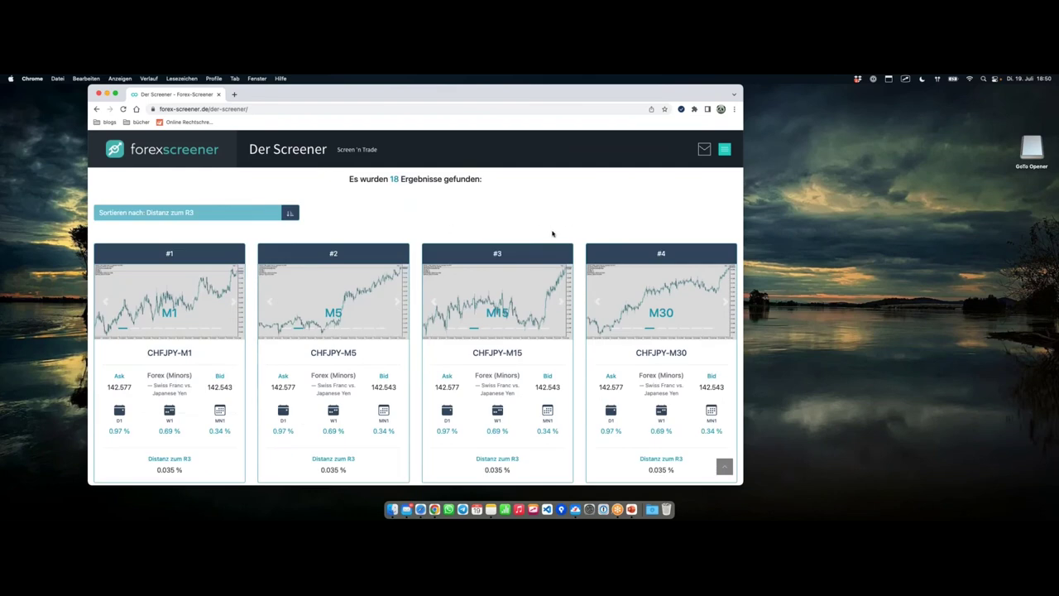
scroll(555, 232, "down", 3)
scroll(562, 232, "up", 2)
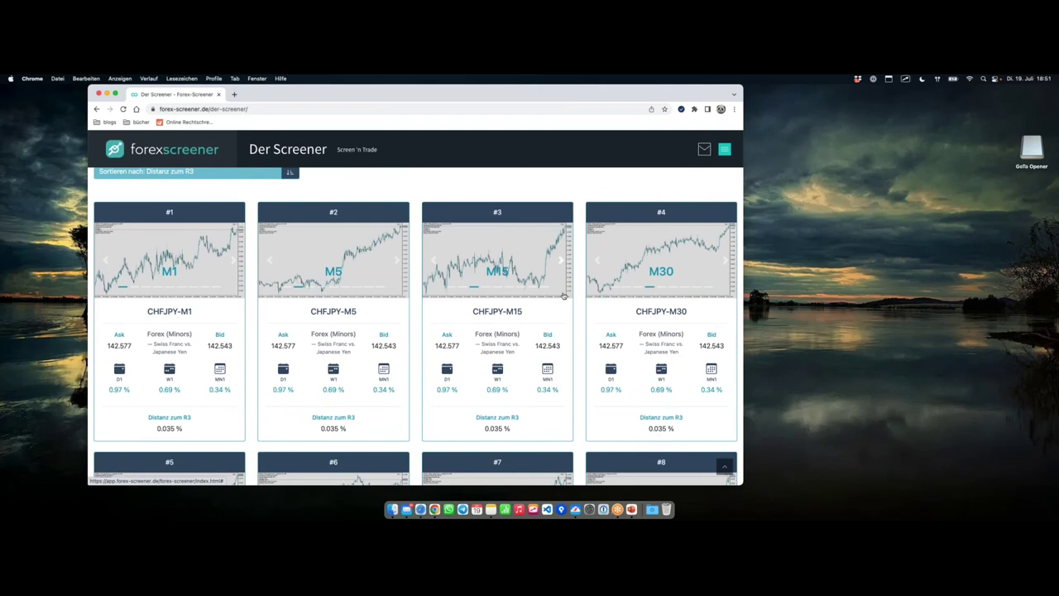
left_click_drag(540, 286, 566, 229)
left_click(518, 321)
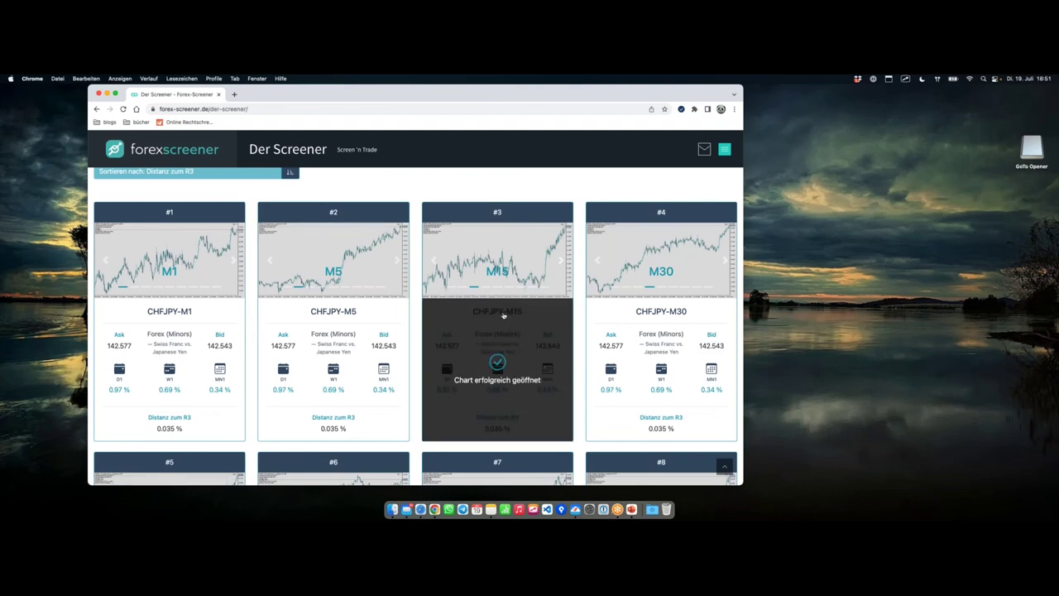
left_click_drag(560, 228, 568, 227)
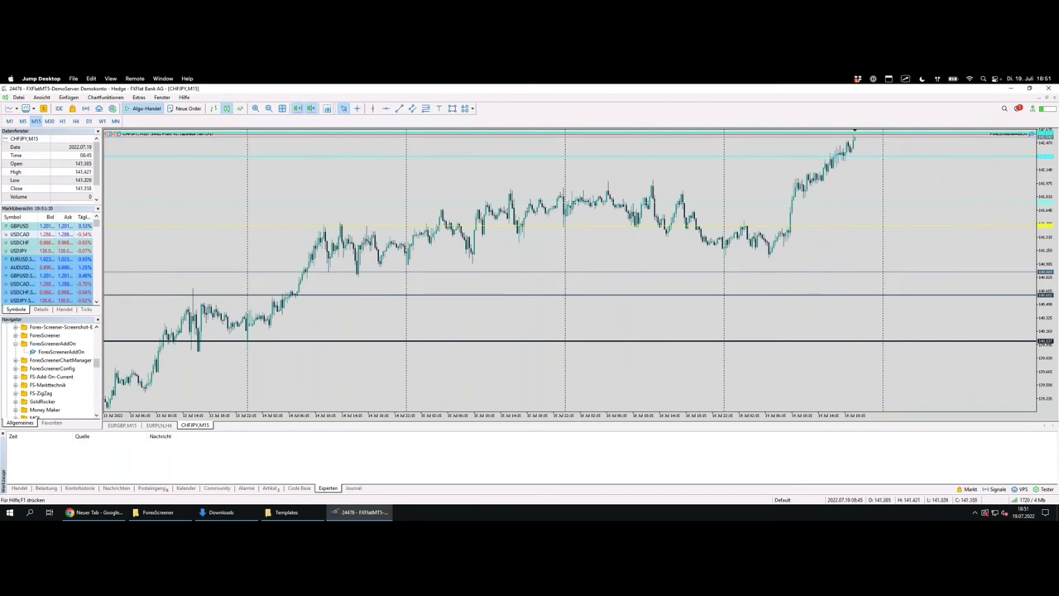
Step: Examine the pivot lines on the CHFJPY M15 chart and mark the 18 July price range down through the yellow pivot line
key("minus")
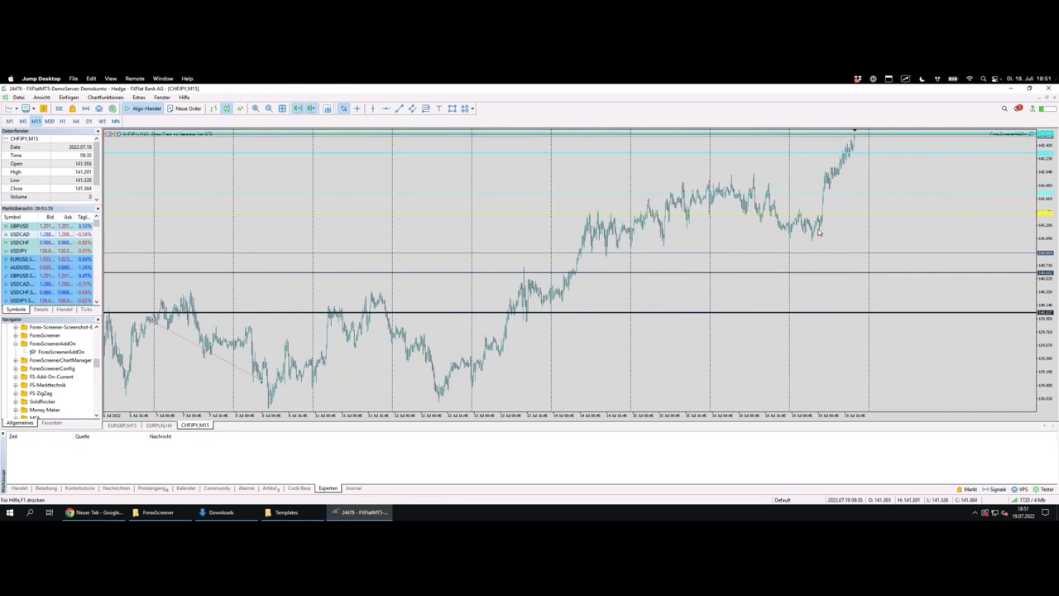
mouse_move(710, 152)
left_mouse_down()
mouse_move(711, 254)
mouse_move(793, 257)
mouse_move(791, 158)
mouse_move(713, 155)
left_mouse_up()
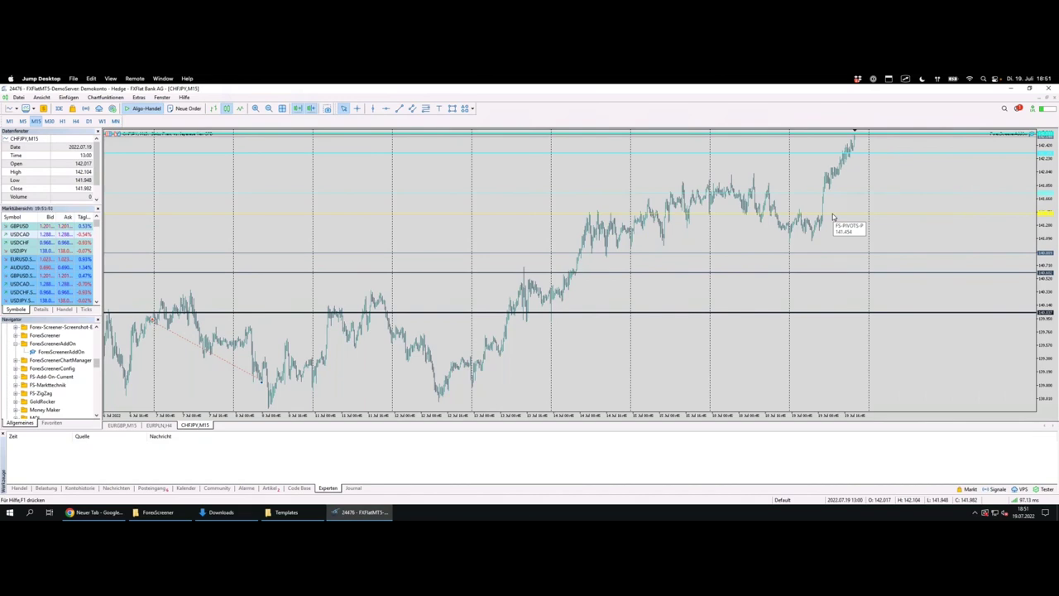
left_click(751, 176)
left_click_drag(753, 177, 756, 240)
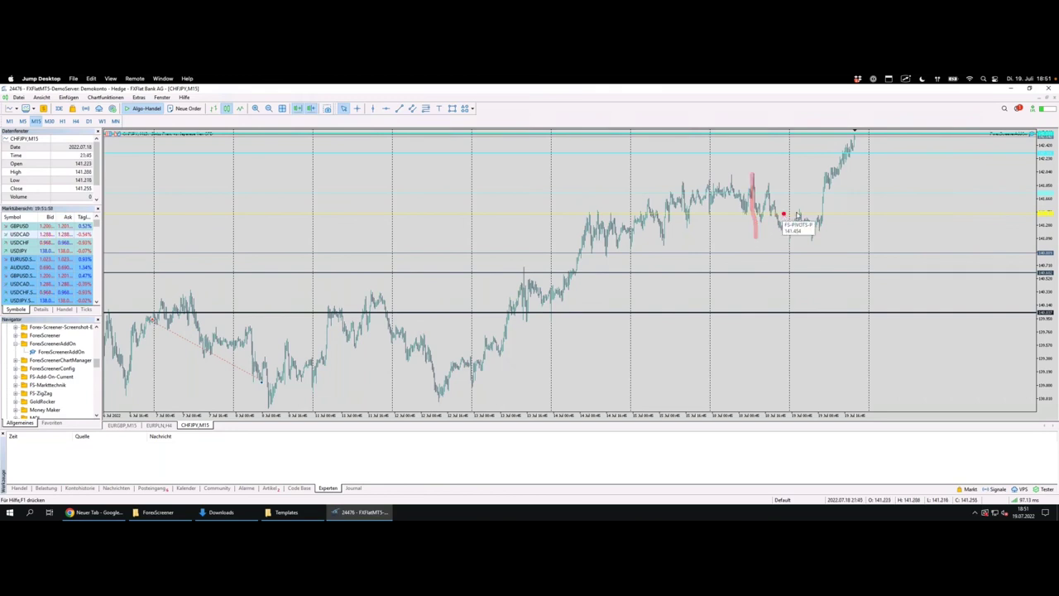
key("plus")
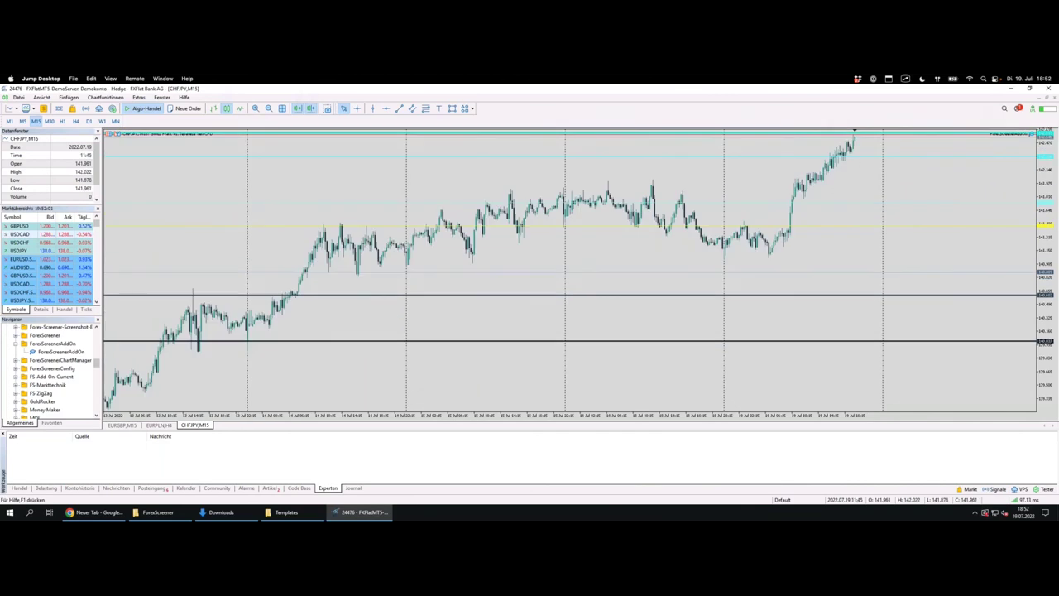
Step: Mark the price swings just below the yellow pivot line early on 19 July
left_click(770, 227)
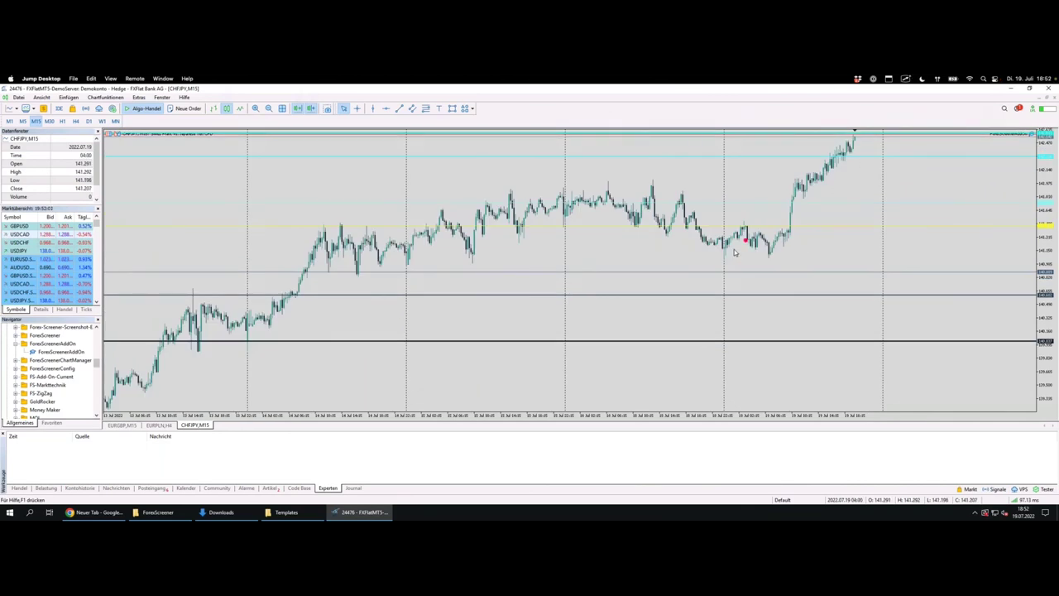
left_click(726, 254)
mouse_move(744, 229)
left_click_drag(744, 229, 759, 250)
middle_click(767, 249)
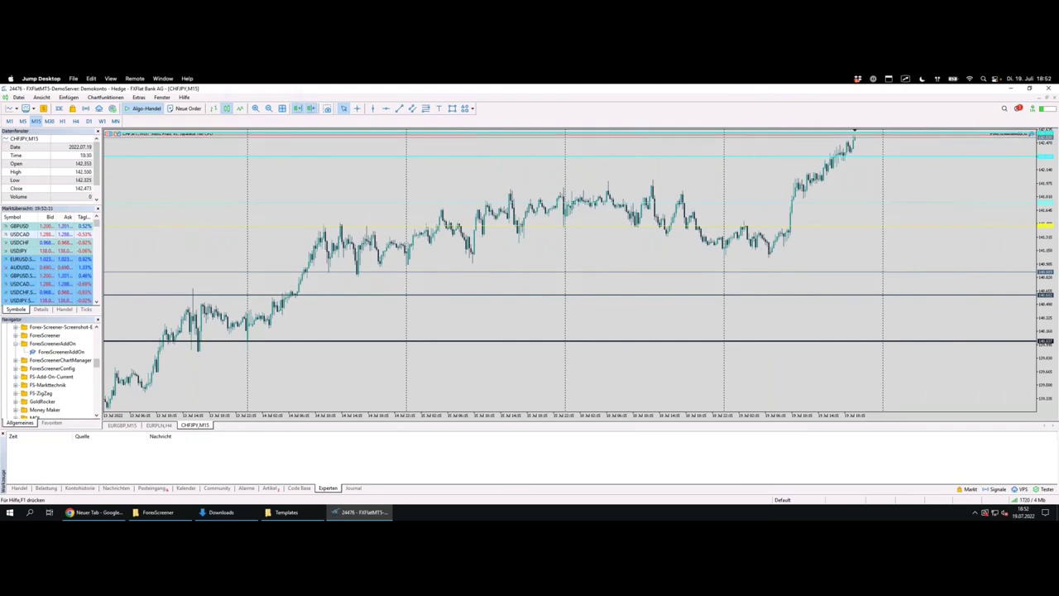
Step: Draw a thin rectangle zone along the yellow pivot line from the 14 July highs to the 19 July swing high
left_click(452, 110)
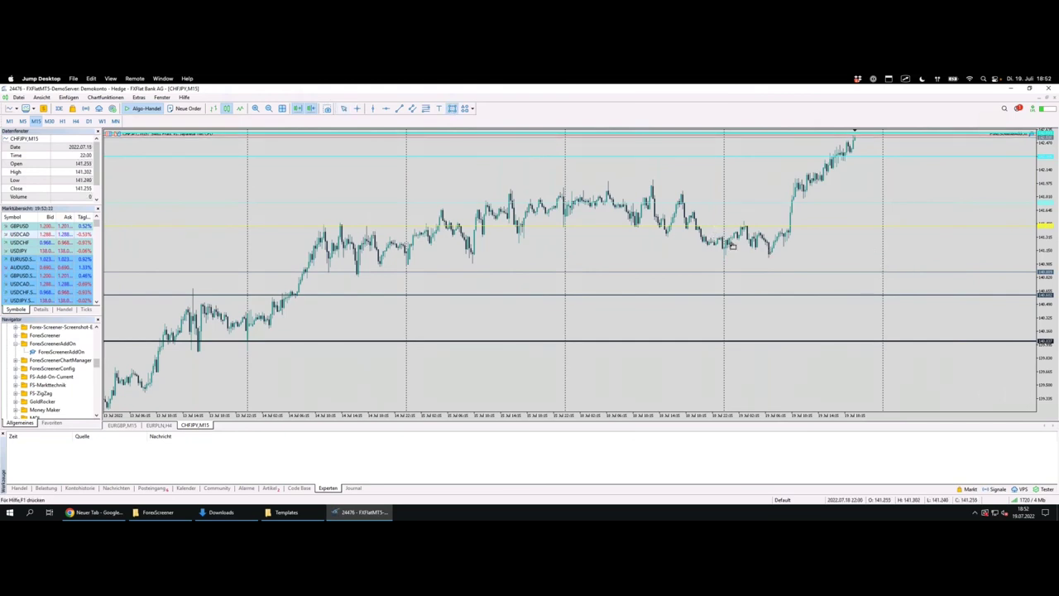
mouse_move(711, 245)
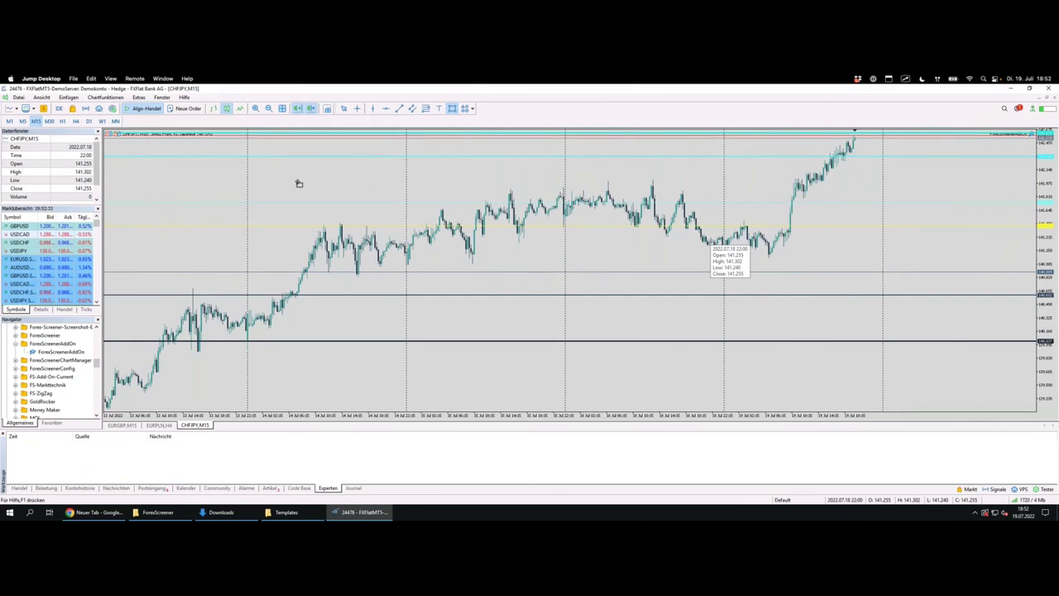
left_click_drag(312, 224, 749, 230)
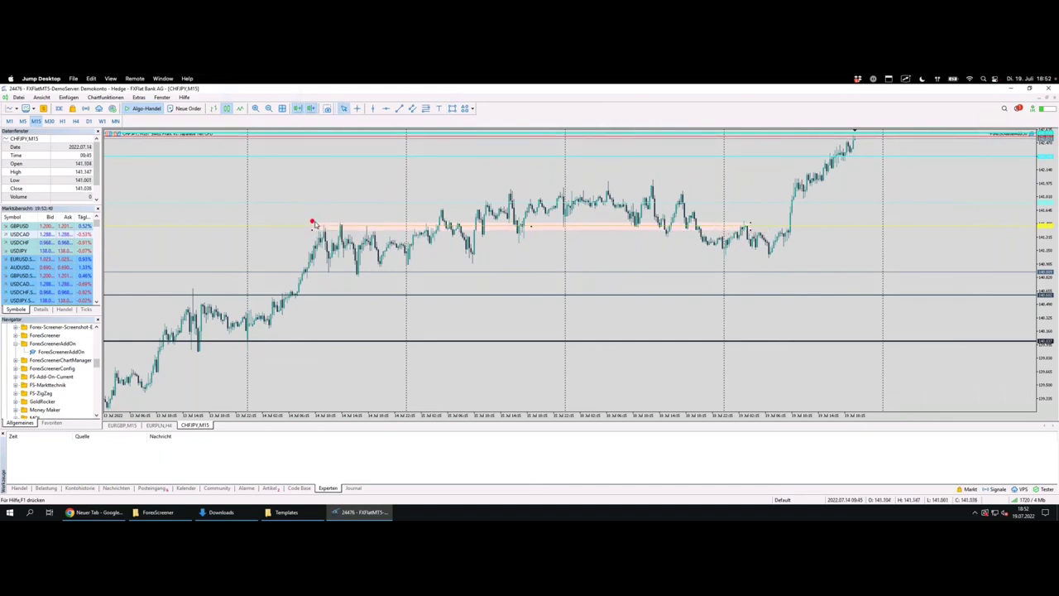
Step: Circle the 14 July highs at the zone and highlight the 18 and 19 July reactions up to the breakout
mouse_move(308, 220)
left_mouse_down()
mouse_move(382, 229)
mouse_move(312, 224)
left_mouse_up()
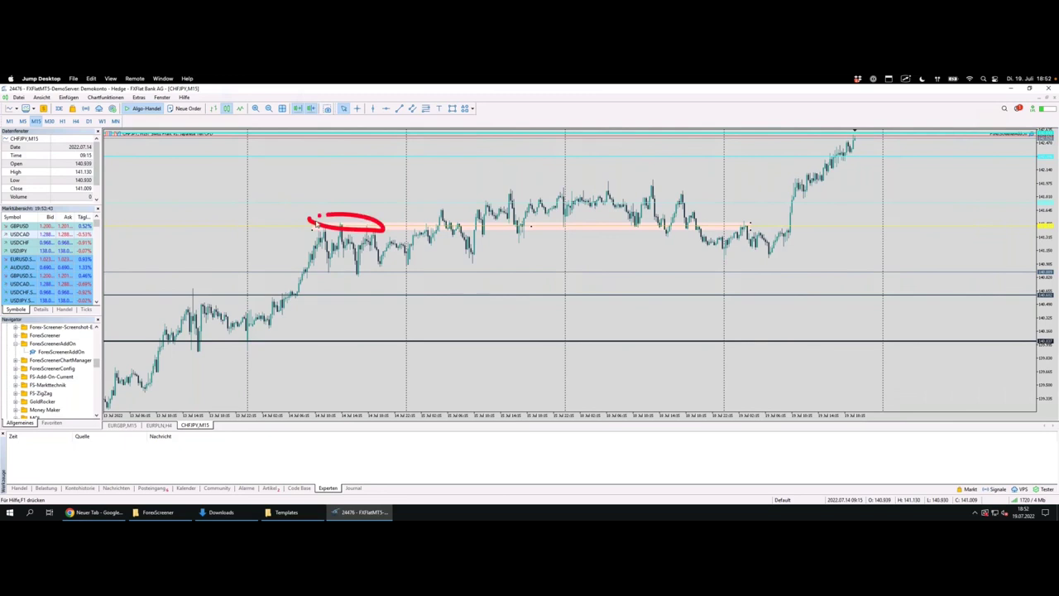
mouse_move(642, 224)
left_mouse_down()
mouse_move(628, 222)
mouse_move(640, 228)
left_mouse_up()
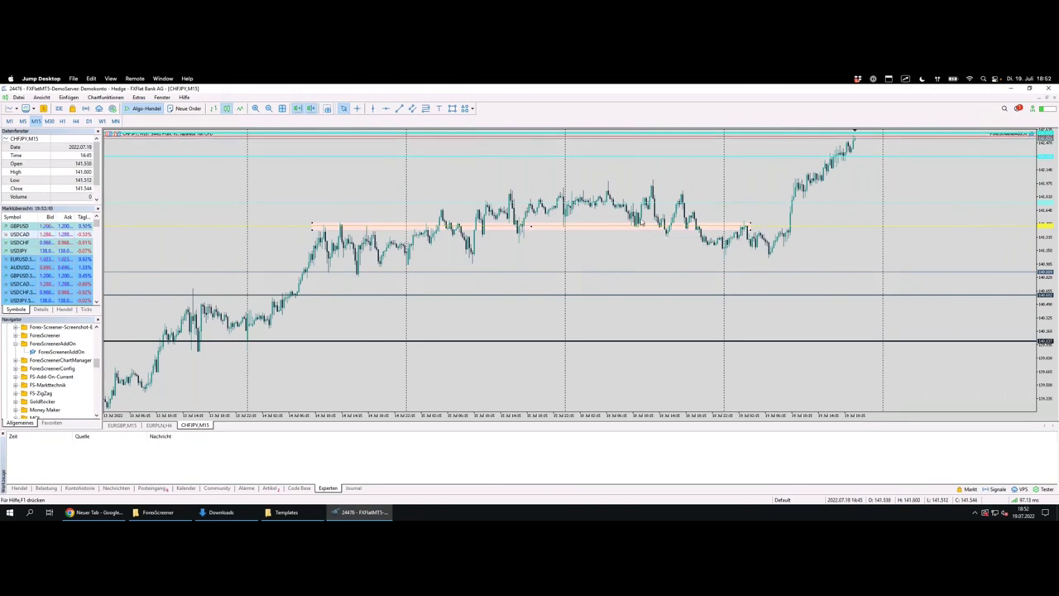
mouse_move(729, 251)
left_mouse_down()
mouse_move(745, 226)
mouse_move(756, 245)
left_mouse_up()
mouse_move(793, 225)
left_mouse_down()
mouse_move(784, 238)
mouse_move(791, 212)
left_mouse_up()
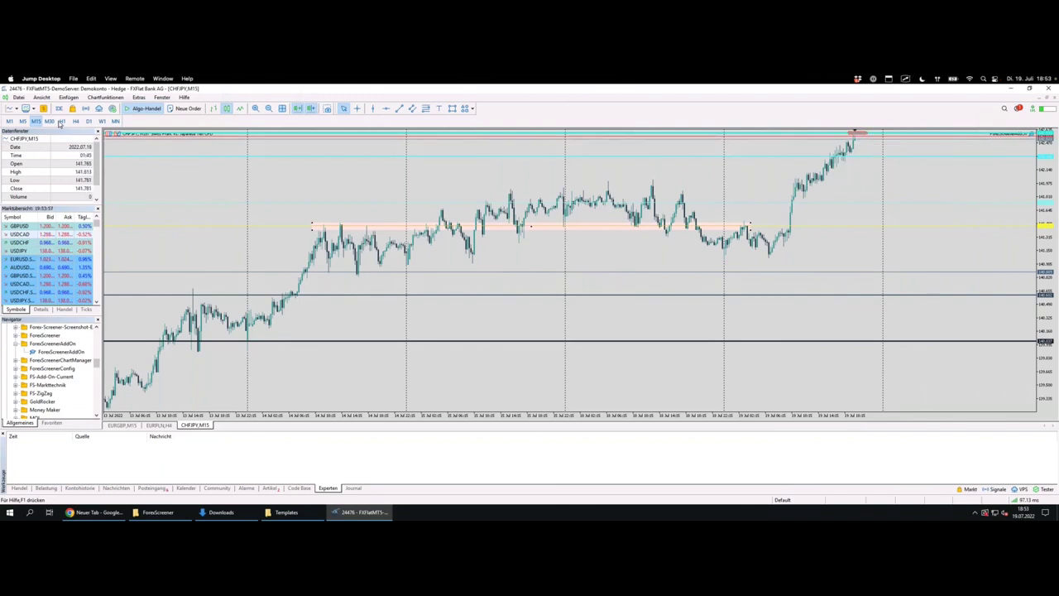
Step: Set the CHFJPY chart to the H1 timeframe and sketch possible price moves from the R3 pivot line
left_click(62, 120)
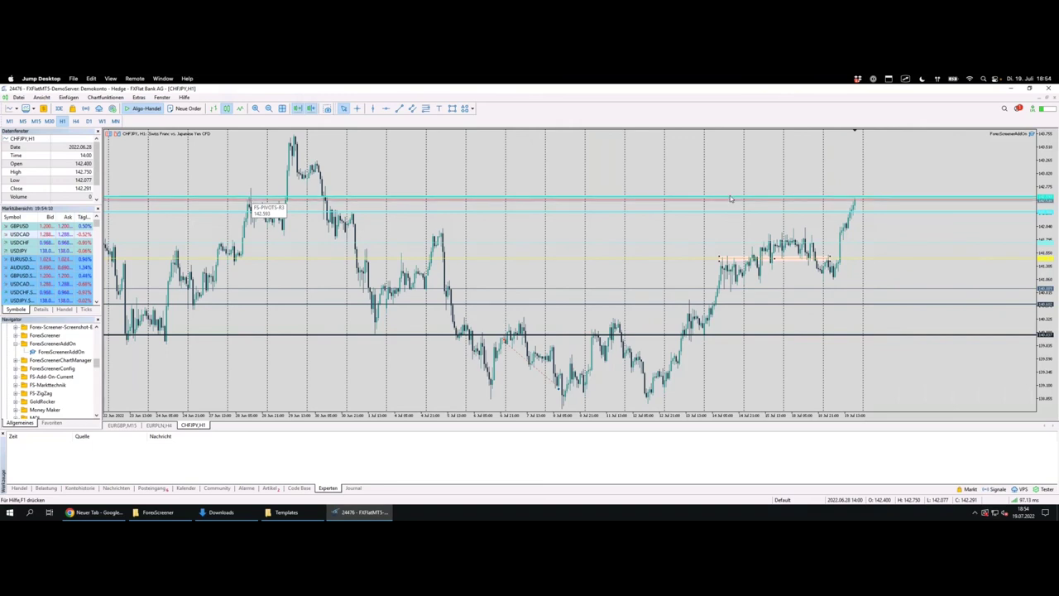
mouse_move(855, 198)
left_mouse_down()
mouse_move(861, 224)
mouse_move(873, 219)
left_mouse_up()
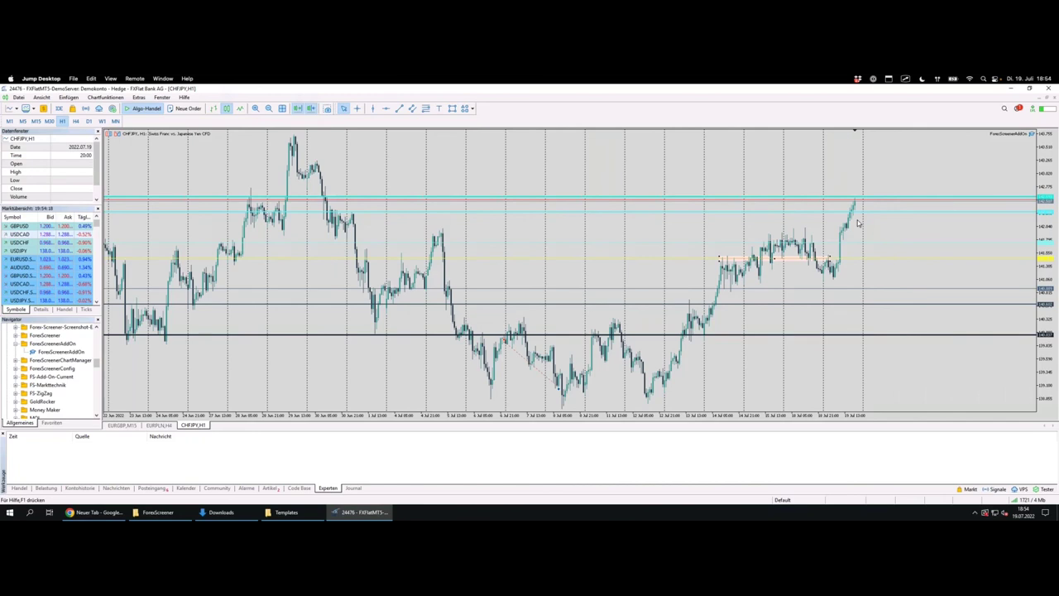
scroll(859, 224, "up", 2)
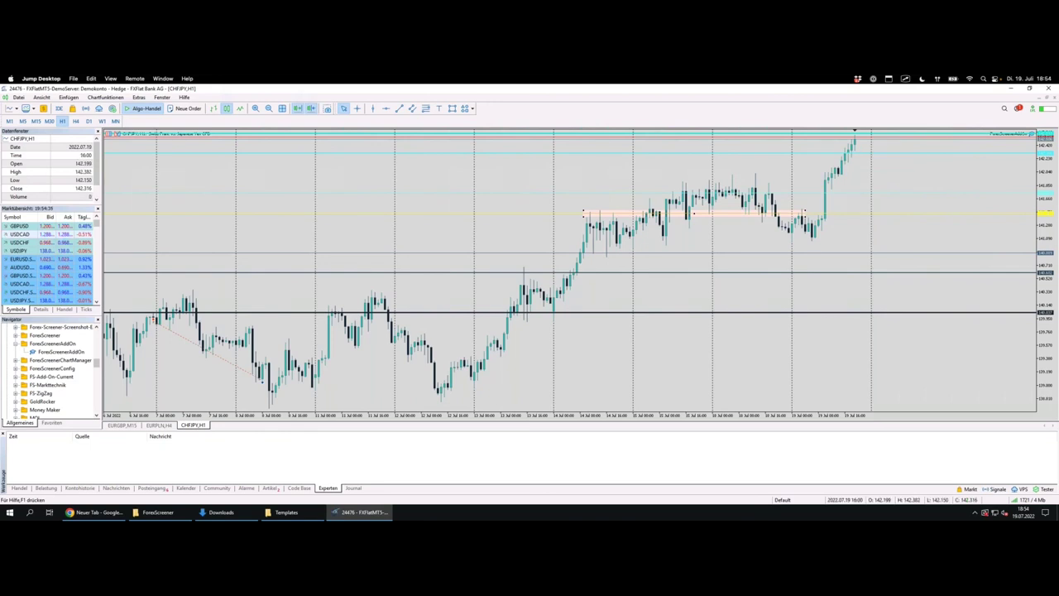
key("minus")
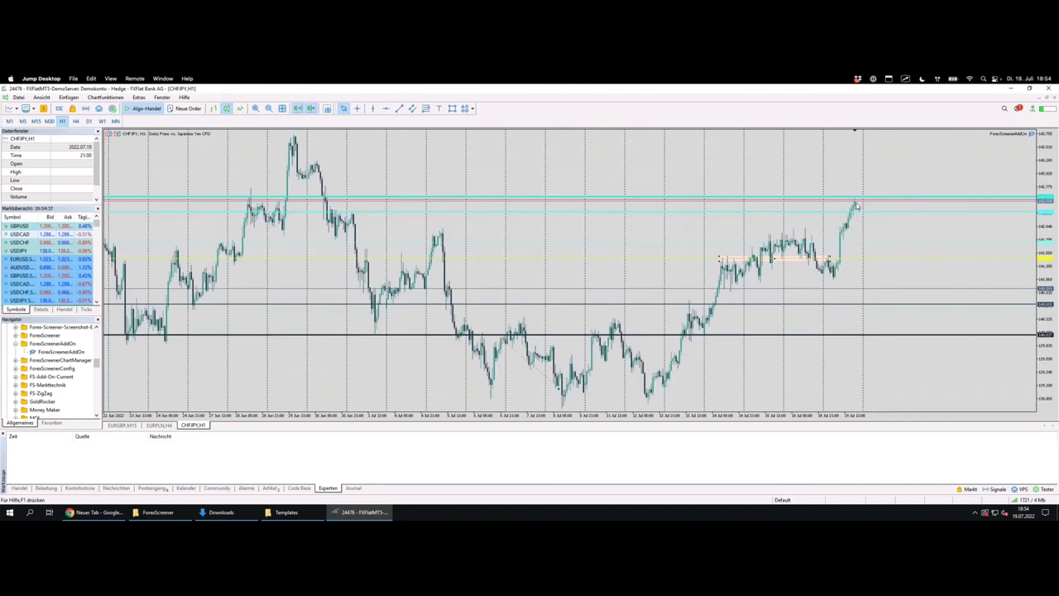
left_click(855, 203)
mouse_move(857, 205)
left_mouse_down()
mouse_move(866, 226)
mouse_move(879, 165)
mouse_move(889, 196)
left_mouse_up()
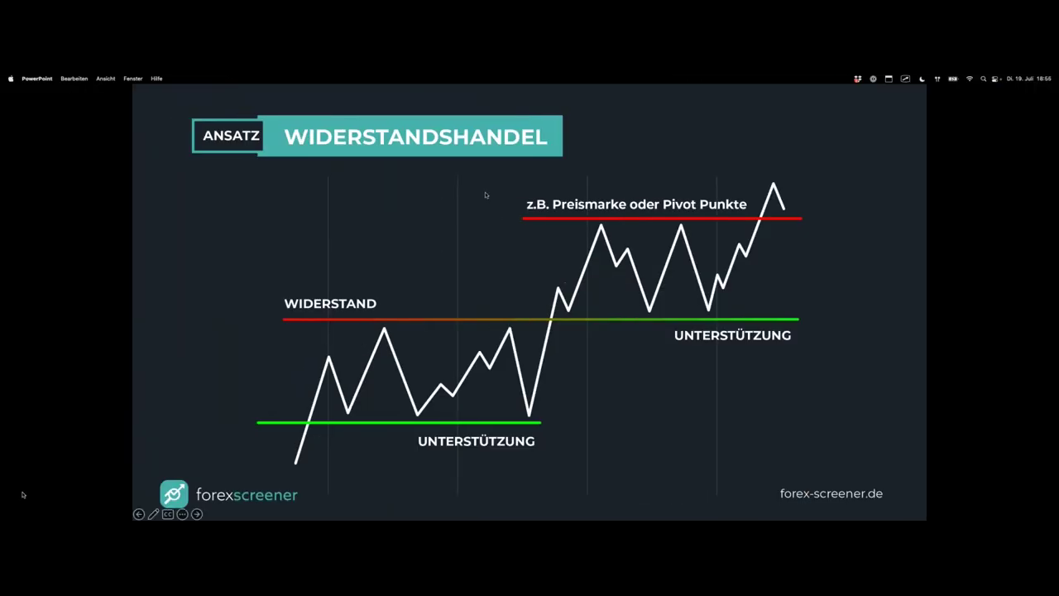
Step: Switch to the PowerPoint presentation and advance from the resistance trading slide to the Chart Patterns slide
key("Right")
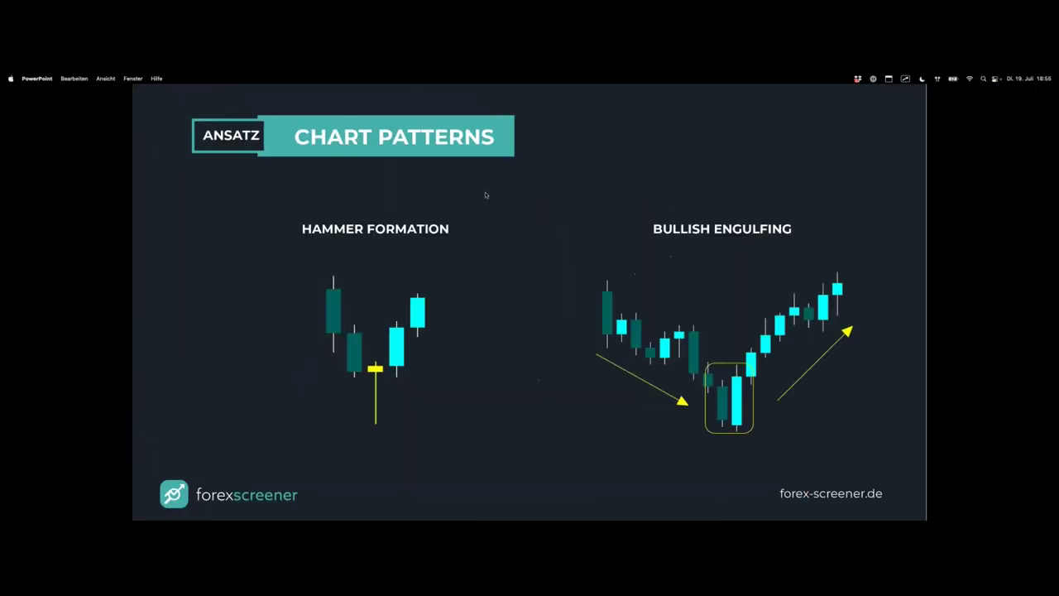